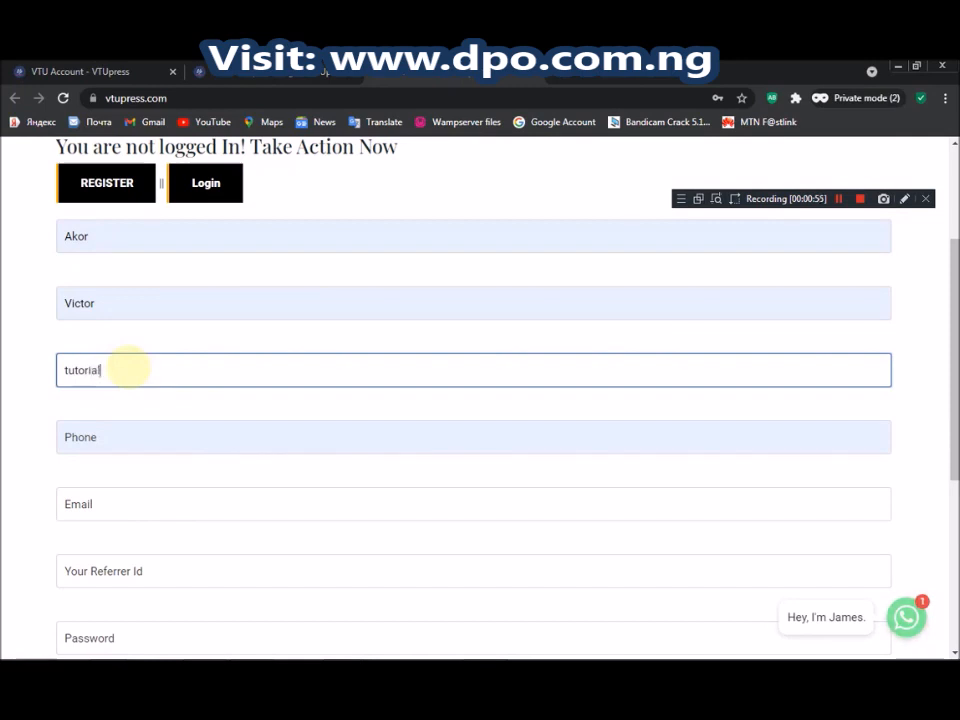
Retype the username, then fill the e-mail from the saved address and correct it
{"action": "key", "text": "ctrl+a"}
{"action": "type", "text": "ge"}
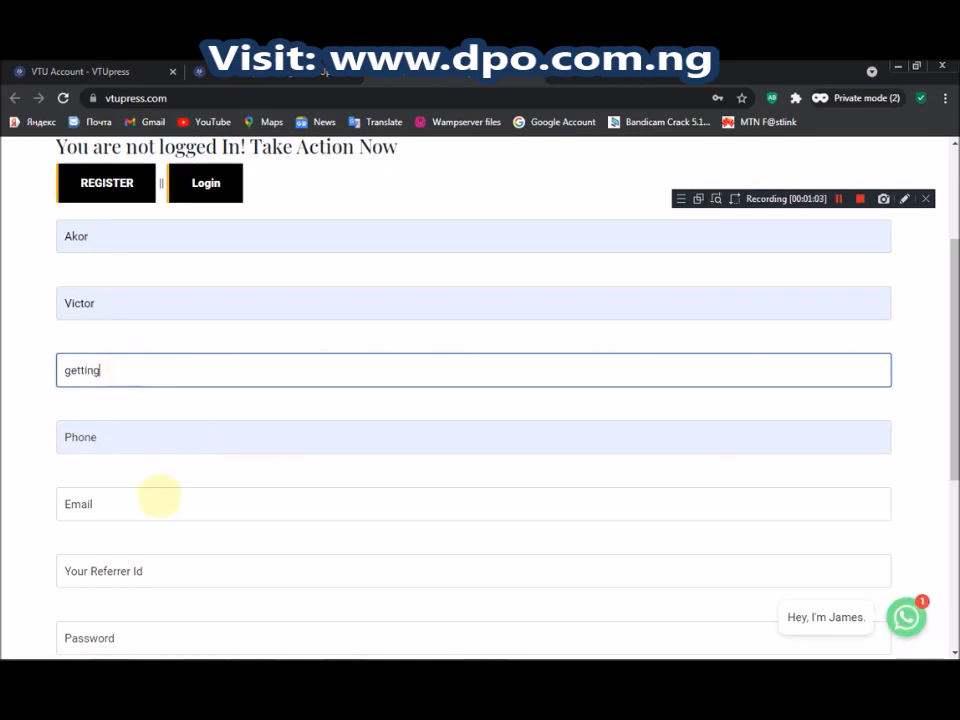
{"action": "type", "text": "tting"}
{"action": "left_click", "coordinate": [150, 502]}
{"action": "left_click", "coordinate": [122, 568]}
{"action": "left_click", "coordinate": [135, 504]}
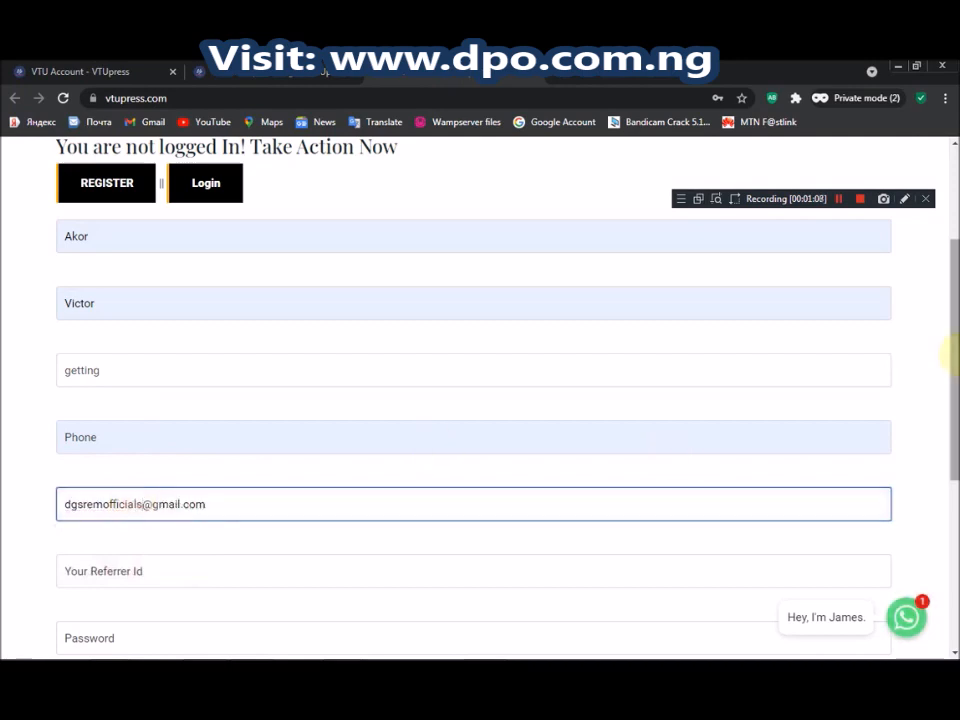
{"action": "scroll", "coordinate": [531, 484], "scroll_direction": "down", "scroll_amount": 1}
Enter a referrer id in the referrer field
{"action": "left_click", "coordinate": [475, 481]}
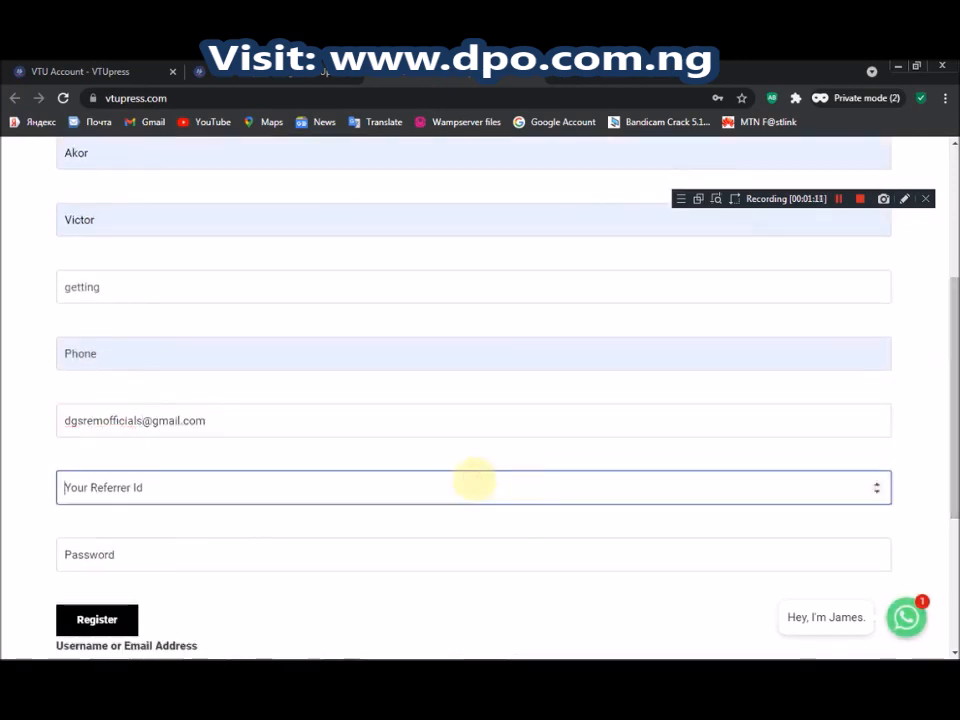
{"action": "type", "text": "1"}
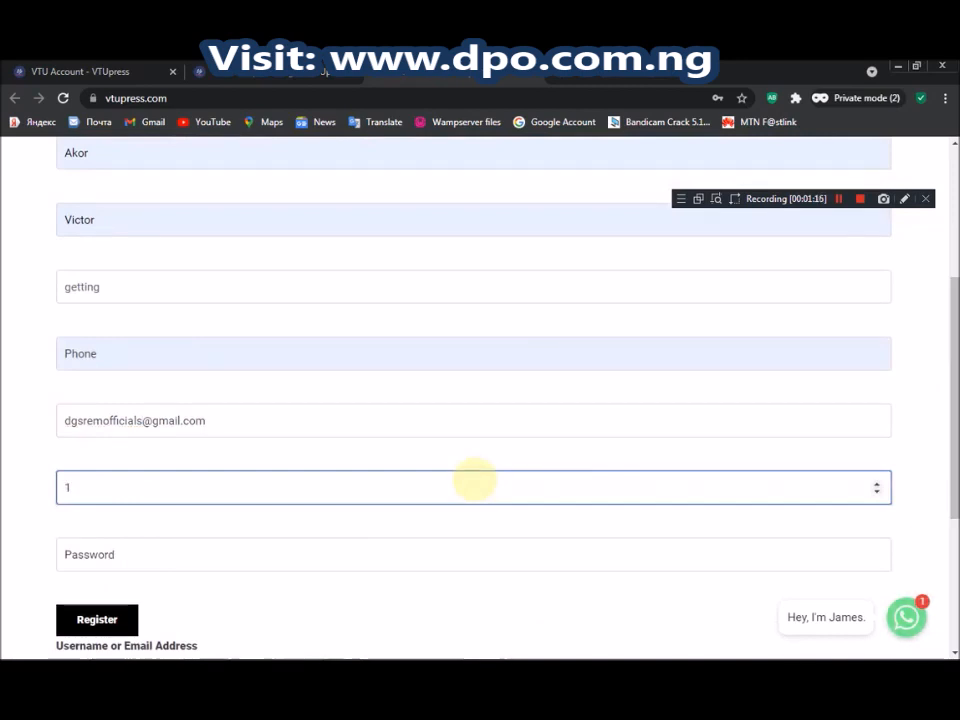
{"action": "key", "text": "BackSpace"}
{"action": "type", "text": "1"}
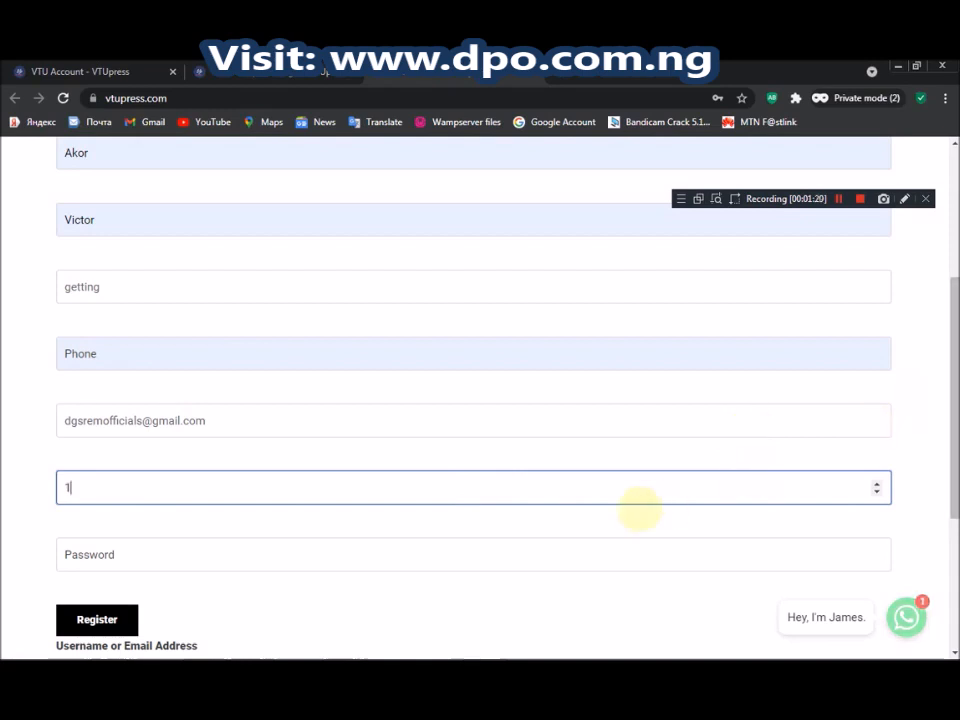
{"action": "key", "text": "BackSpace"}
{"action": "type", "text": "1"}
{"action": "scroll", "coordinate": [650, 510], "scroll_direction": "down", "scroll_amount": 1}
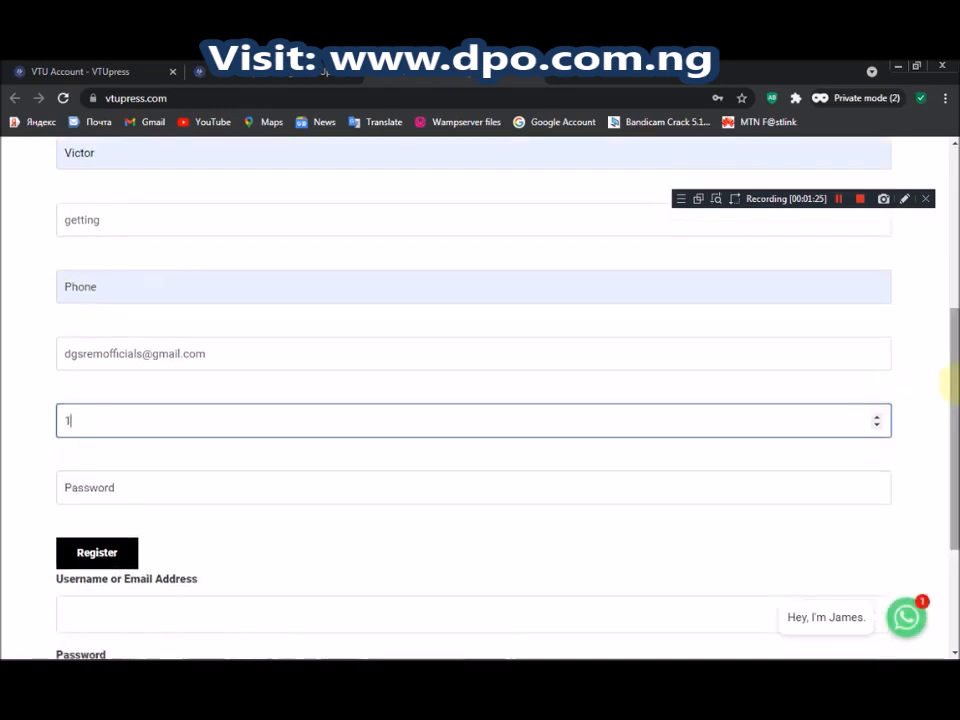
Fill in the saved password and submit the registration form
{"action": "left_click", "coordinate": [670, 490]}
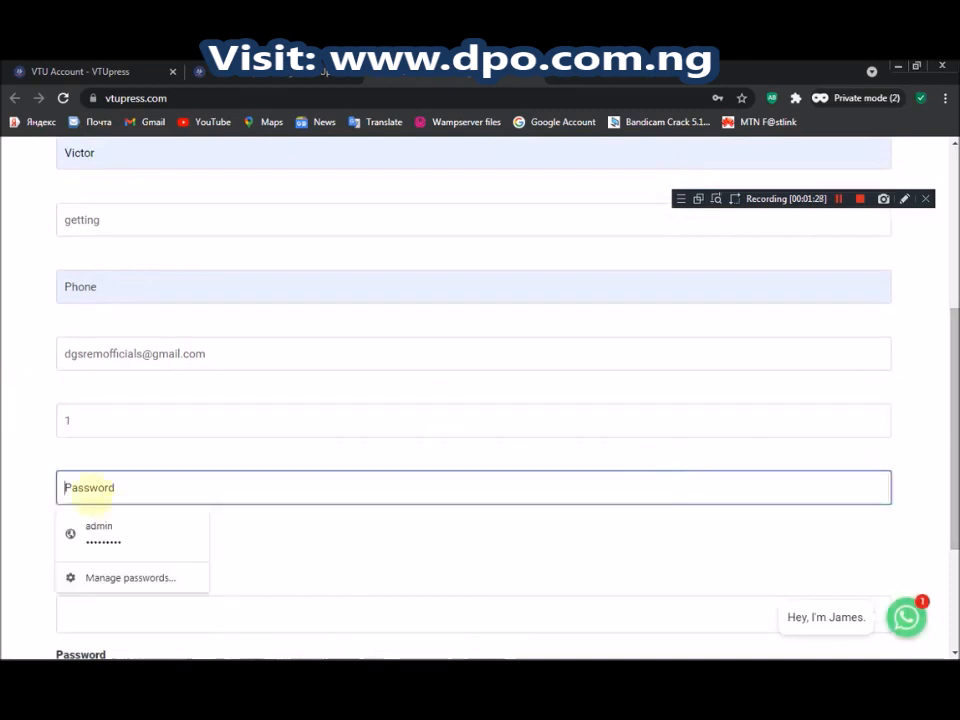
{"action": "left_click", "coordinate": [105, 530]}
{"action": "left_click", "coordinate": [97, 552]}
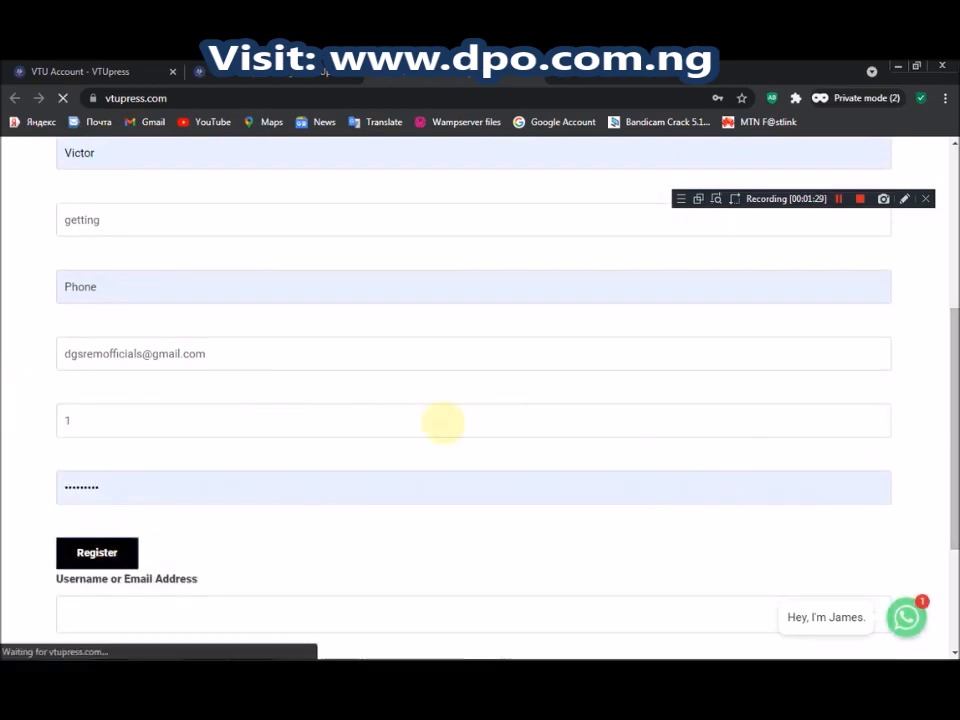
{"action": "scroll", "coordinate": [946, 320], "scroll_direction": "up", "scroll_amount": 2}
{"action": "scroll", "coordinate": [948, 318], "scroll_direction": "up", "scroll_amount": 1}
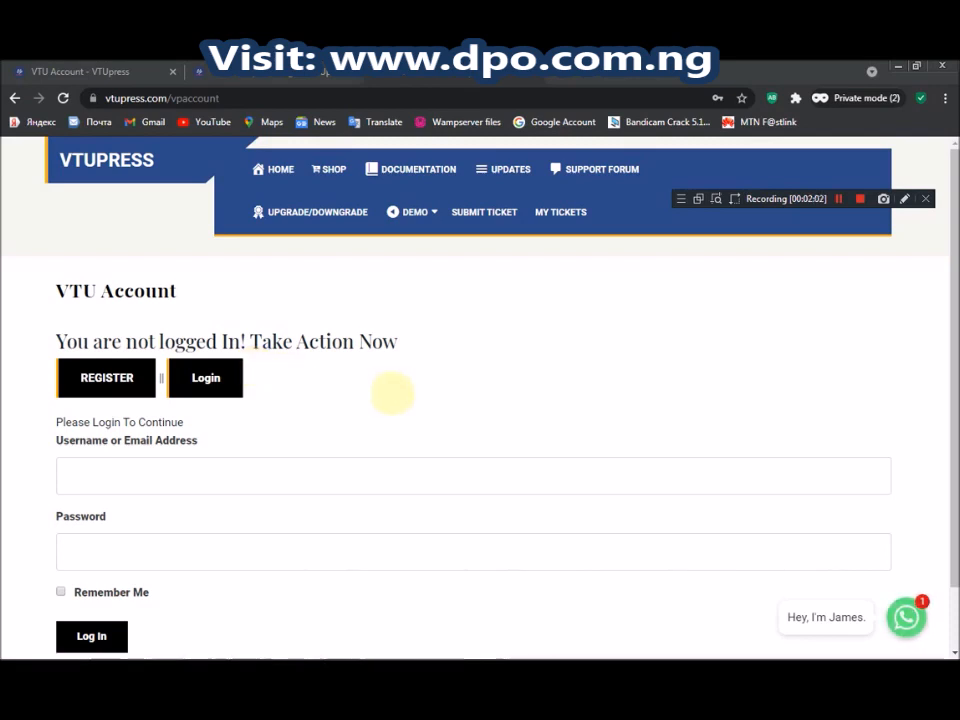
Reload the VTU Account page so the logged-in dashboard with commission 3 appears
{"action": "scroll", "coordinate": [945, 260], "scroll_direction": "down", "scroll_amount": 2}
{"action": "scroll", "coordinate": [945, 260], "scroll_direction": "up", "scroll_amount": 2}
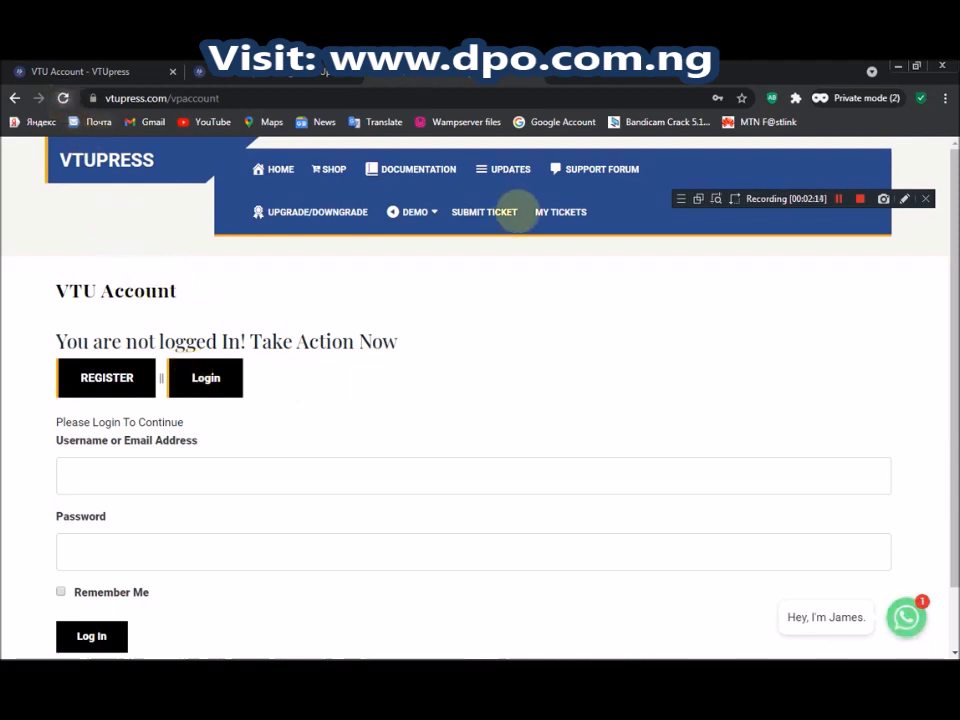
{"action": "left_click", "coordinate": [536, 212]}
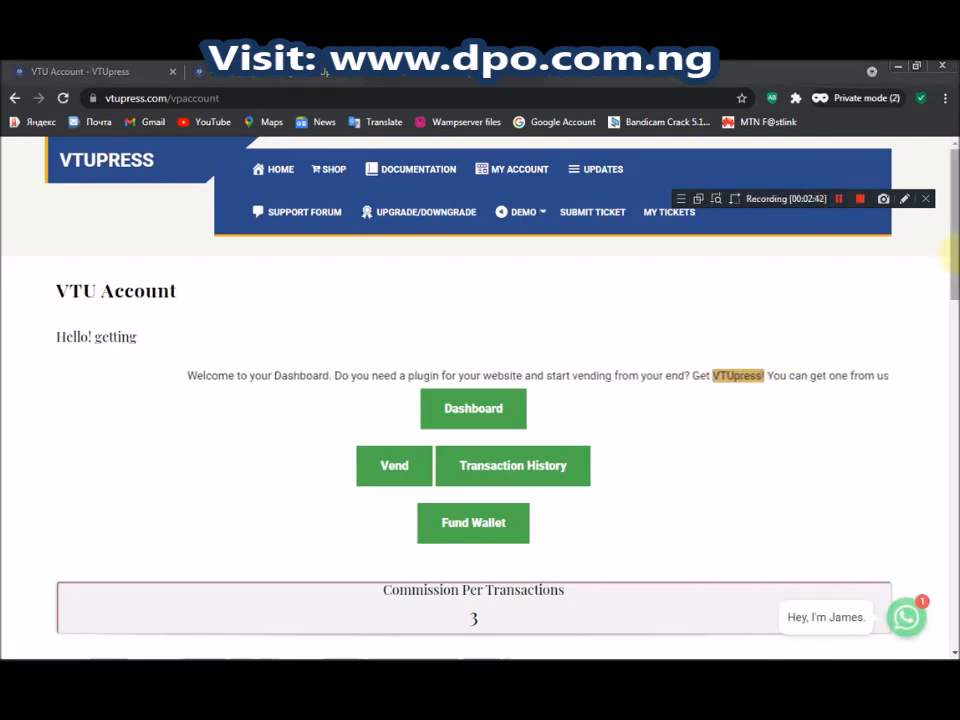
Open SHOP in a new tab and browse the BCMV and VtuPress products
{"action": "left_click_drag", "start_coordinate": [955, 230], "coordinate": [952, 378]}
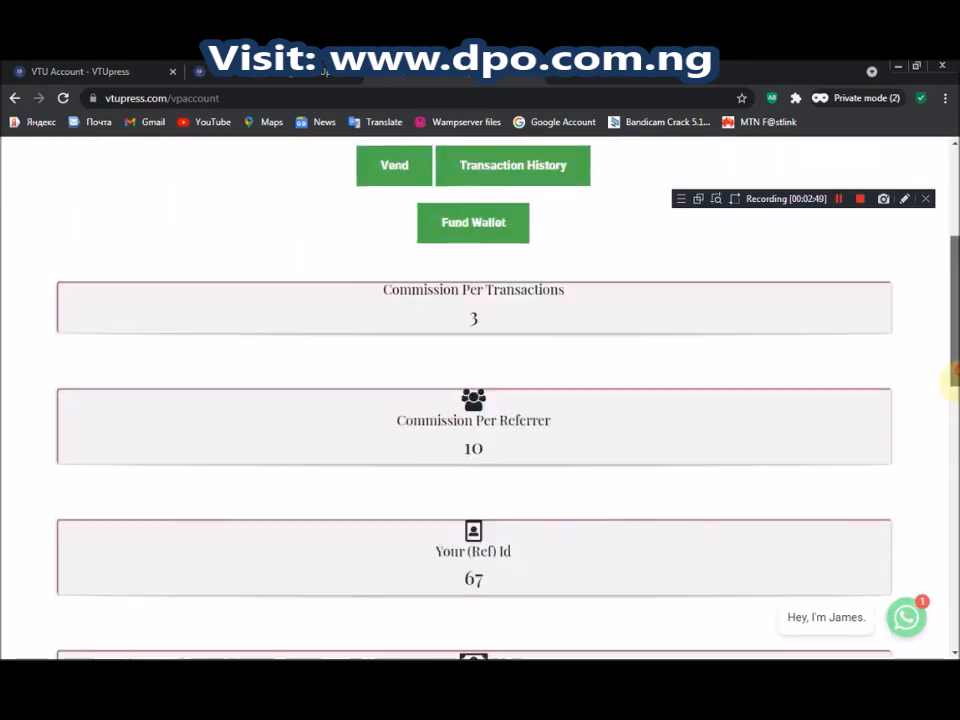
{"action": "scroll", "coordinate": [568, 371], "scroll_direction": "up", "scroll_amount": 3}
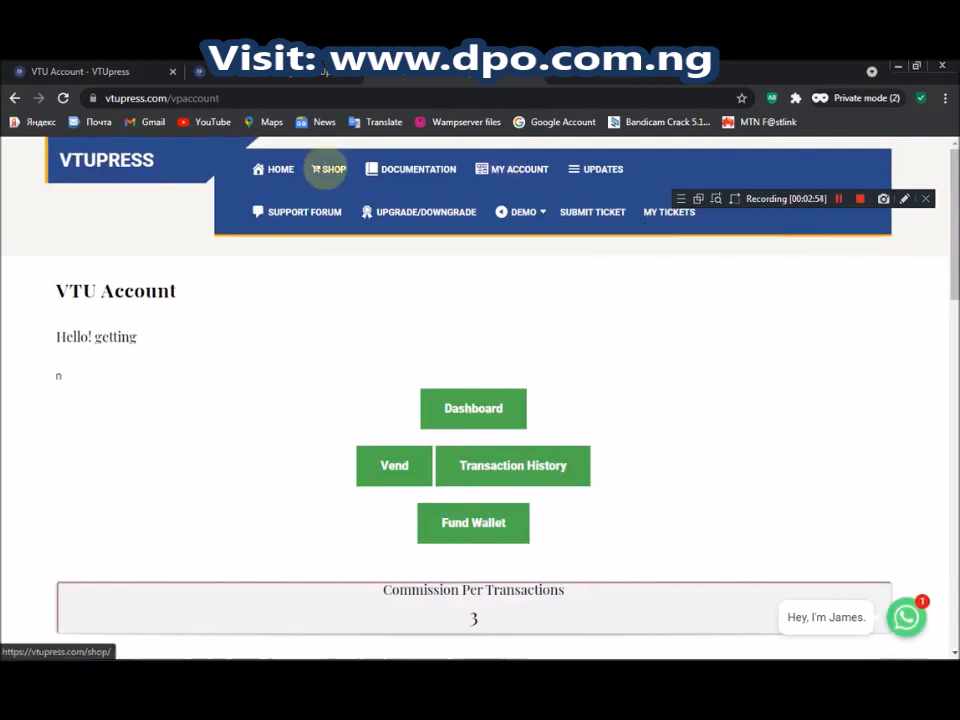
{"action": "right_click", "coordinate": [329, 169]}
{"action": "left_click", "coordinate": [365, 180]}
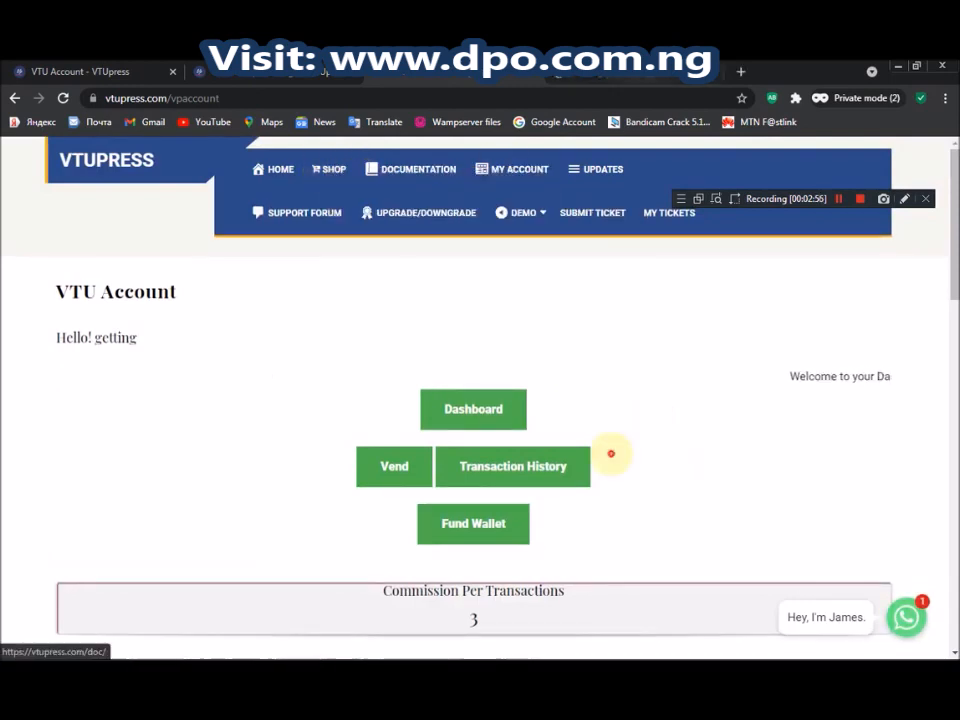
{"action": "key", "text": "ctrl+Tab"}
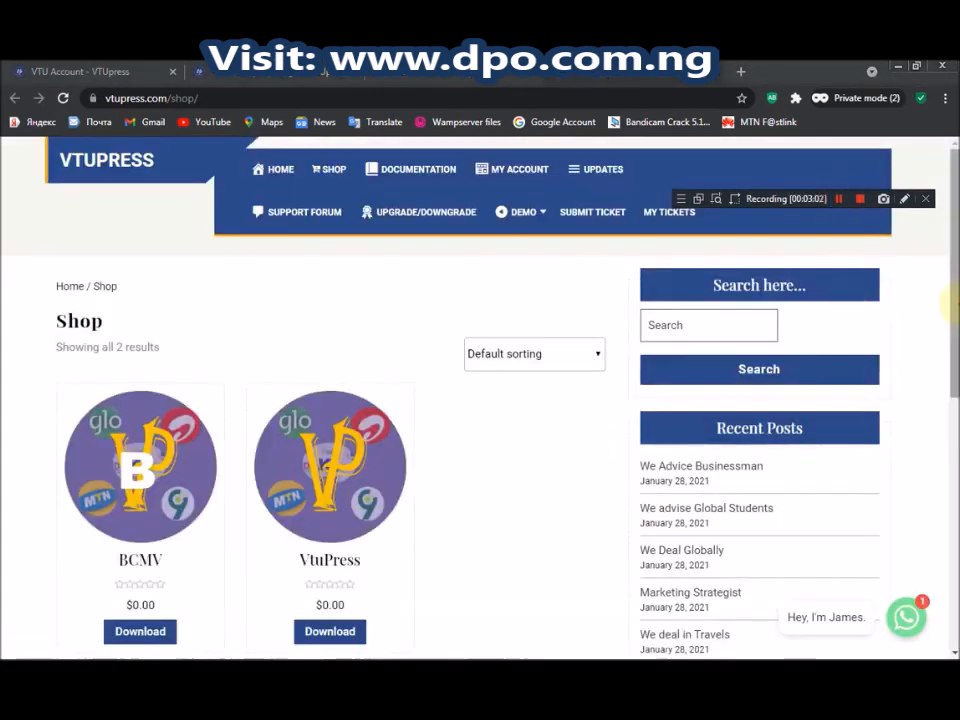
{"action": "scroll", "coordinate": [948, 340], "scroll_direction": "down", "scroll_amount": 1}
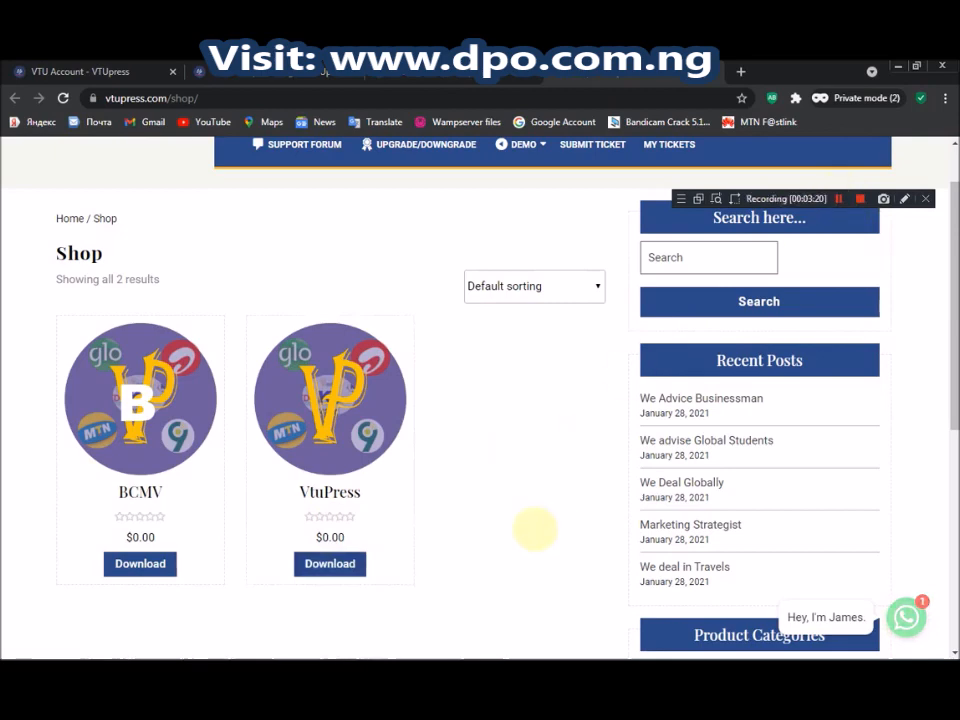
{"action": "scroll", "coordinate": [950, 440], "scroll_direction": "down", "scroll_amount": 2}
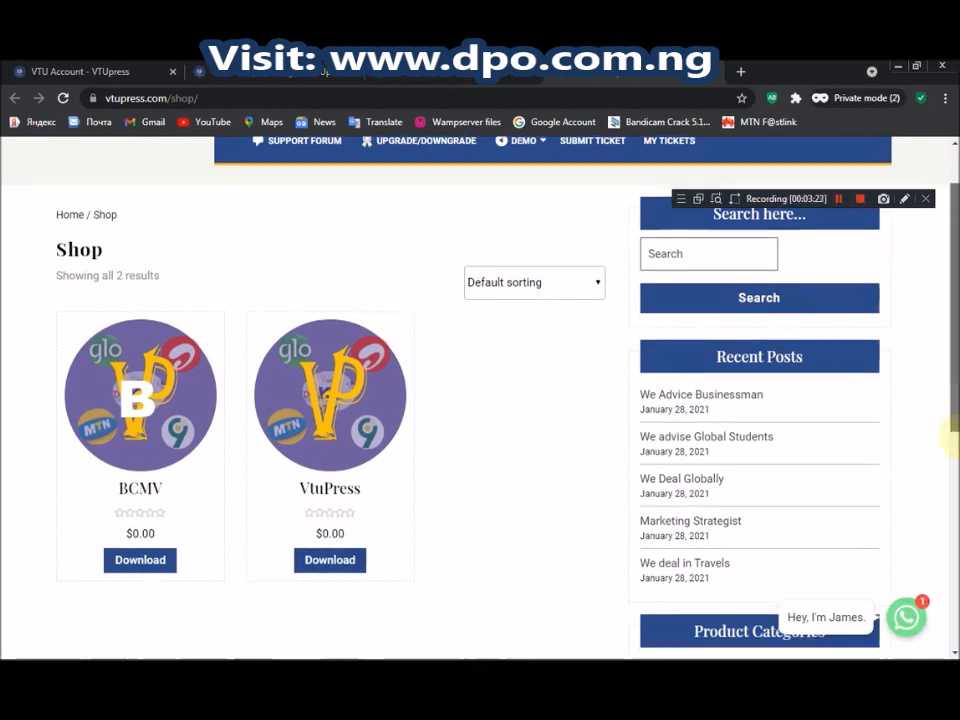
{"action": "scroll", "coordinate": [500, 525], "scroll_direction": "down", "scroll_amount": 1}
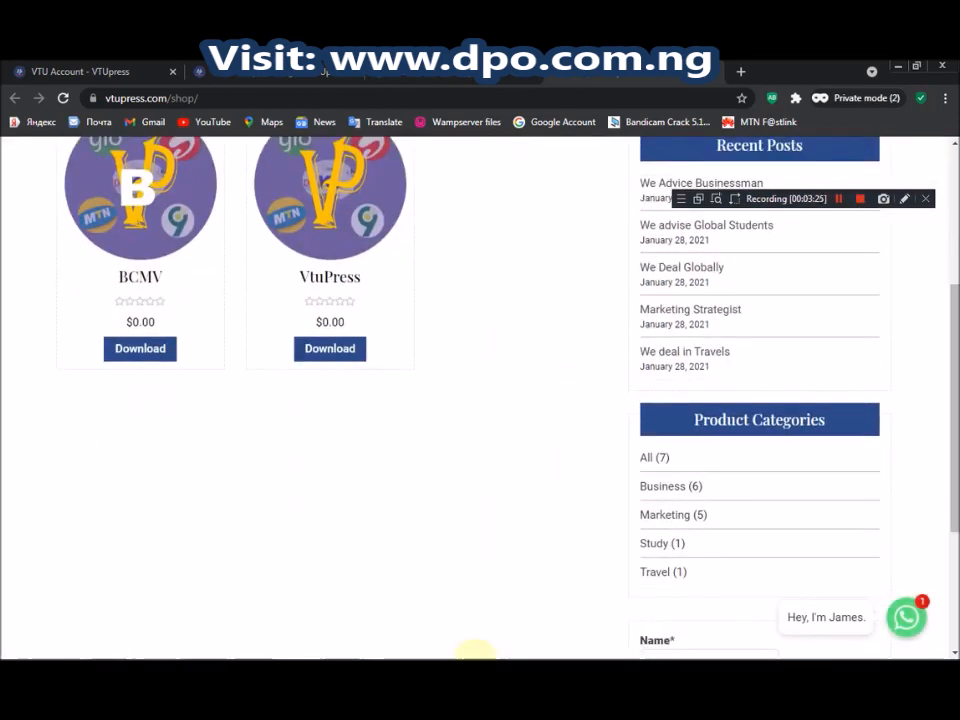
{"action": "mouse_move", "coordinate": [342, 645]}
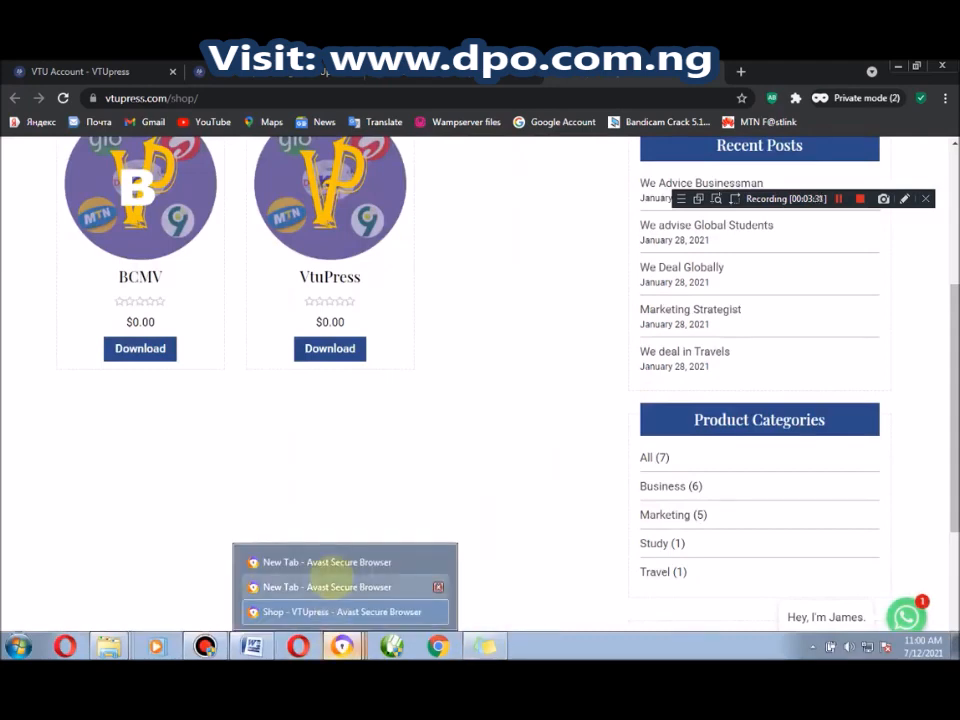
Switch to the normal browser window and open the WordPress admin Plugins page
{"action": "left_click", "coordinate": [332, 580]}
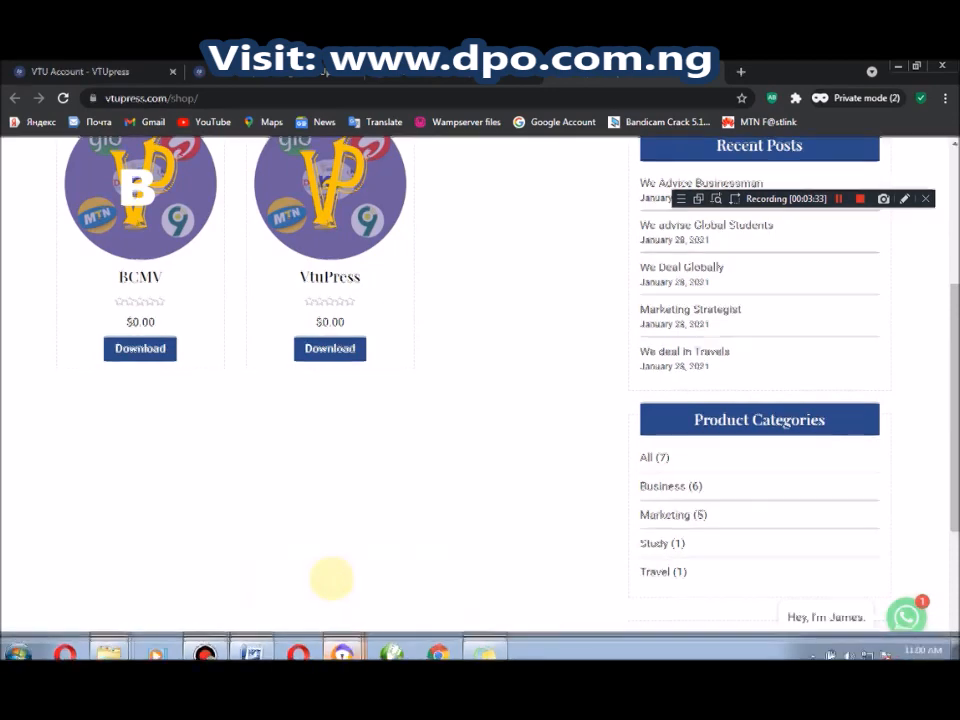
{"action": "mouse_move", "coordinate": [343, 648]}
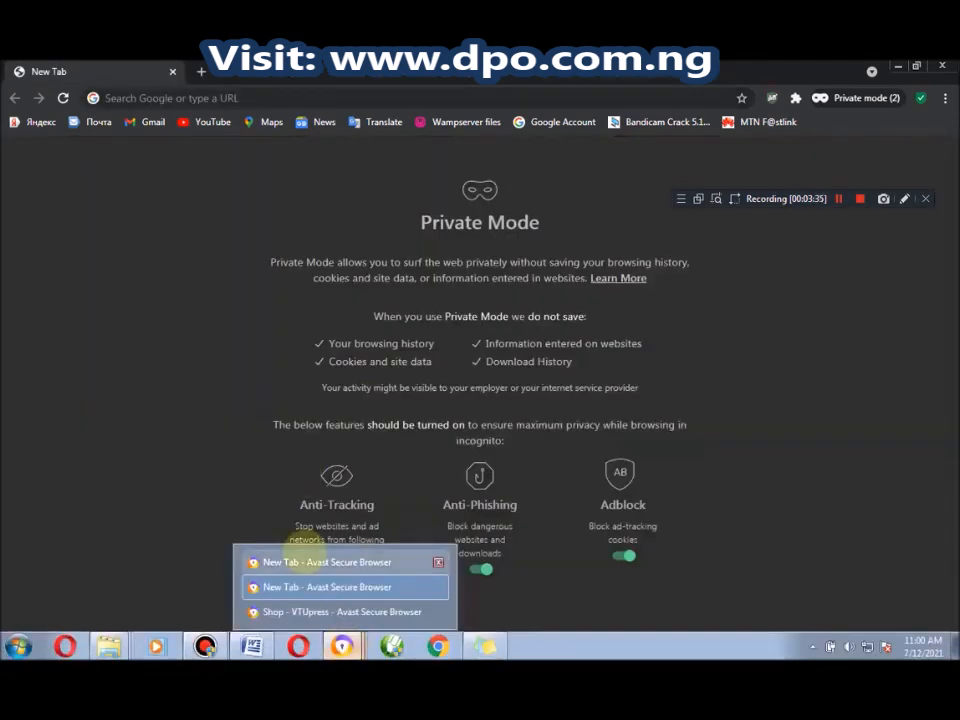
{"action": "left_click", "coordinate": [310, 562]}
{"action": "left_click", "coordinate": [300, 428]}
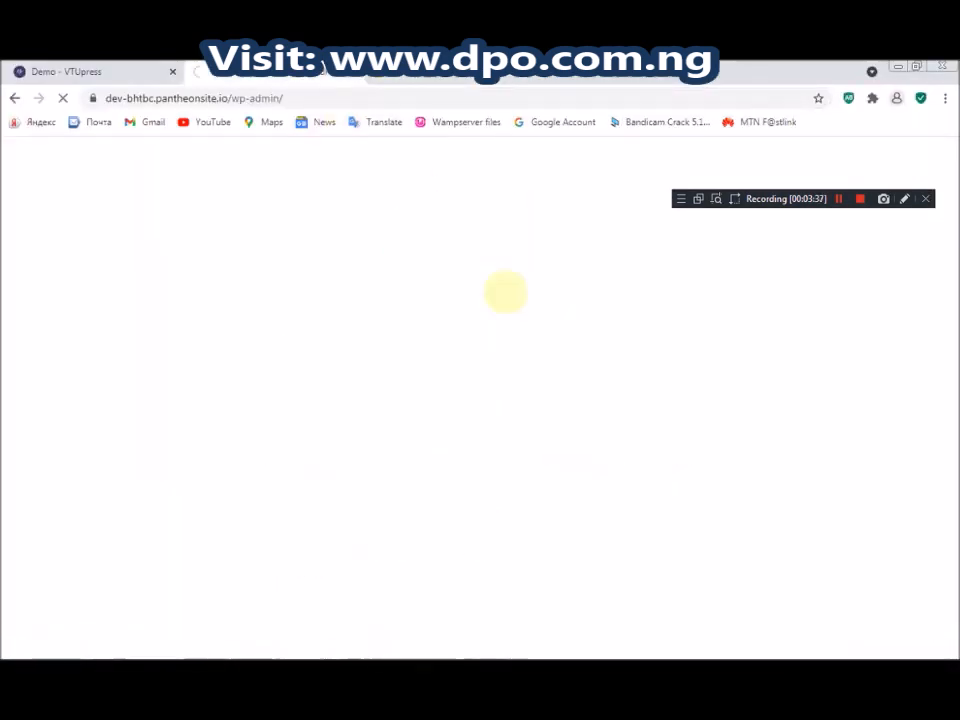
{"action": "left_click", "coordinate": [838, 198]}
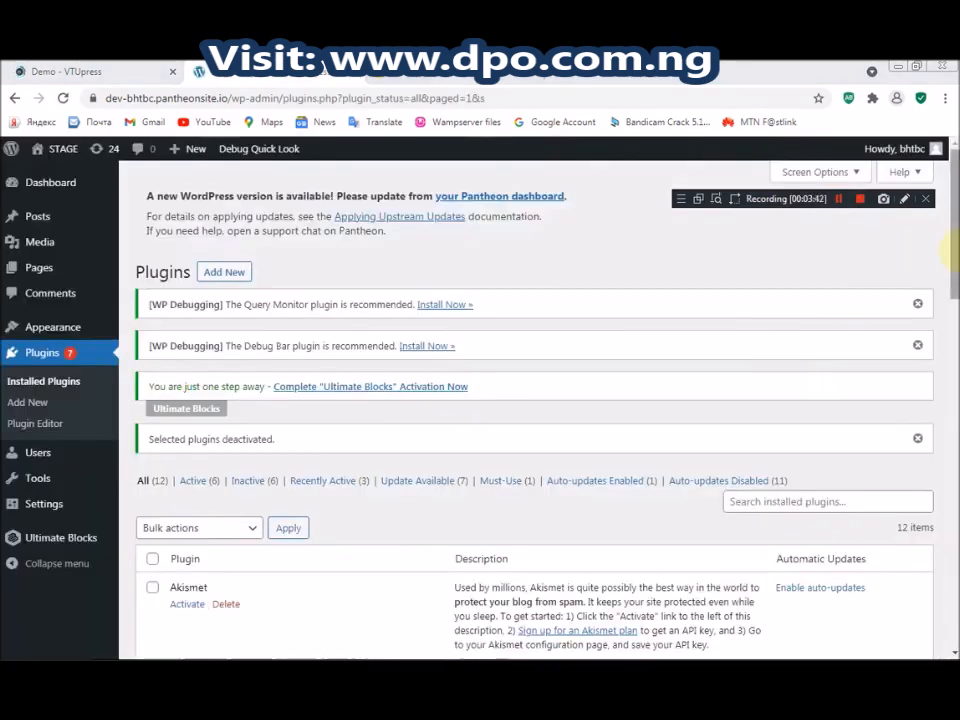
{"action": "scroll", "coordinate": [950, 316], "scroll_direction": "down", "scroll_amount": 1}
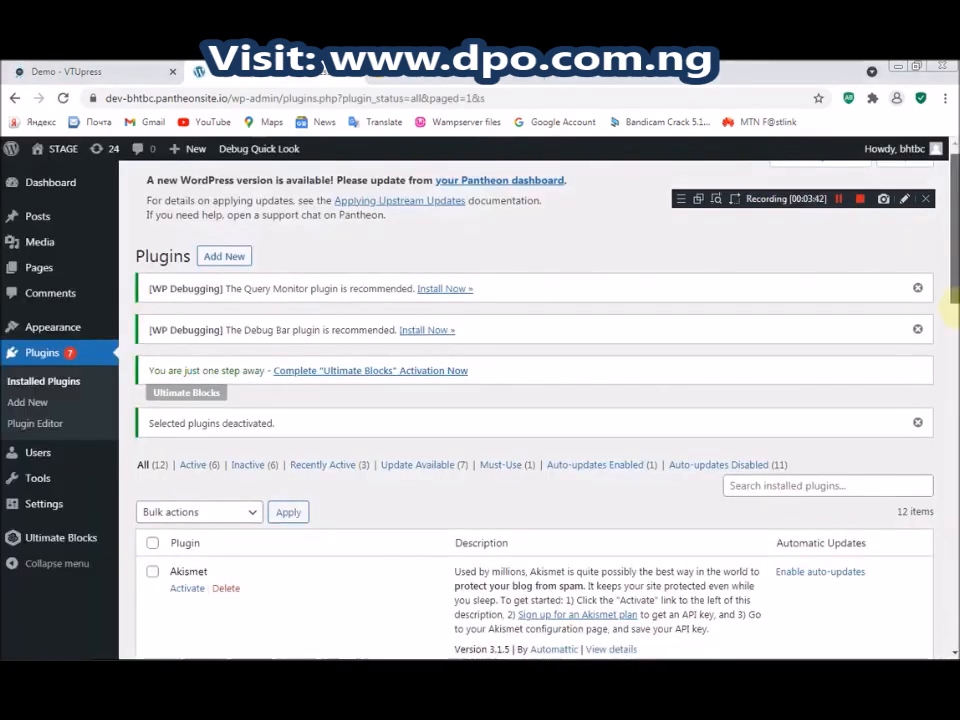
{"action": "scroll", "coordinate": [950, 316], "scroll_direction": "down", "scroll_amount": 4}
{"action": "scroll", "coordinate": [946, 285], "scroll_direction": "up", "scroll_amount": 5}
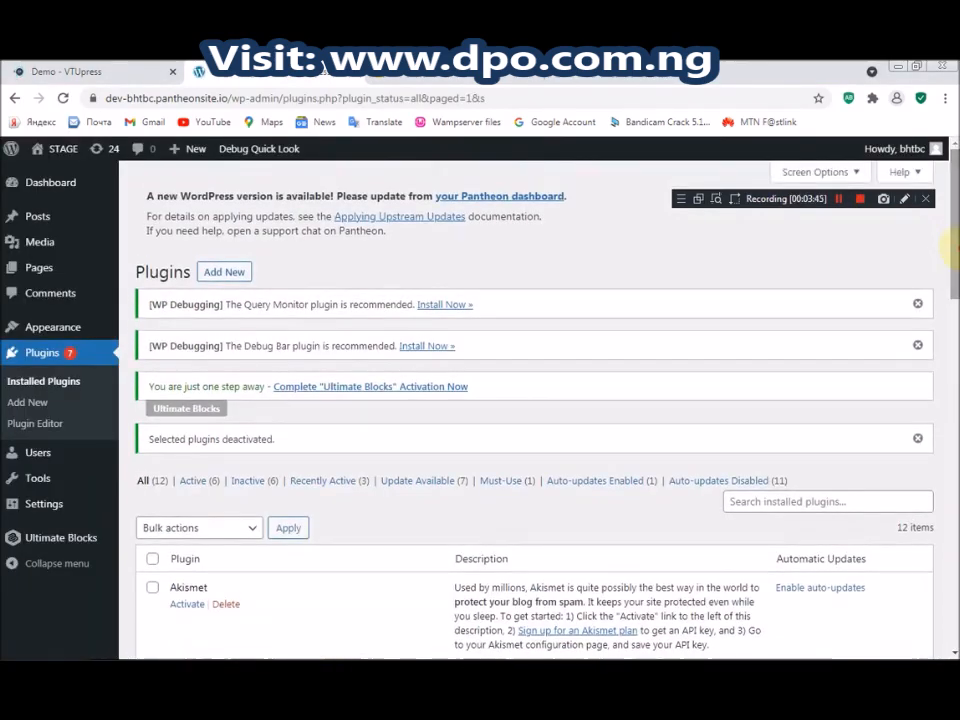
{"action": "scroll", "coordinate": [946, 248], "scroll_direction": "down", "scroll_amount": 1}
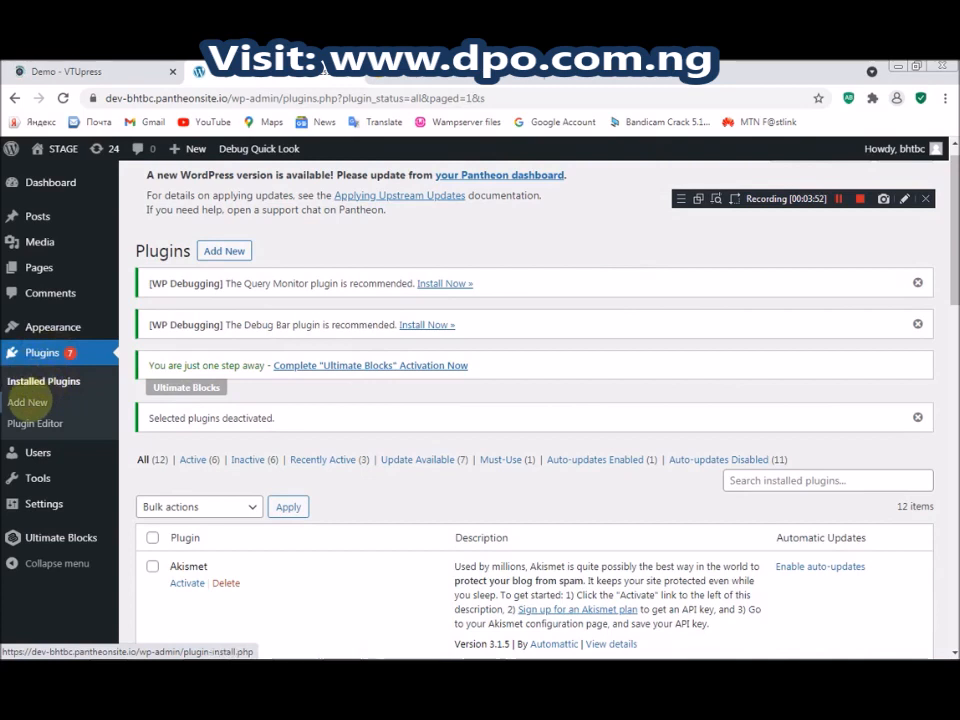
Open the plugins Add New page in a new tab and switch to it
{"action": "right_click", "coordinate": [224, 252]}
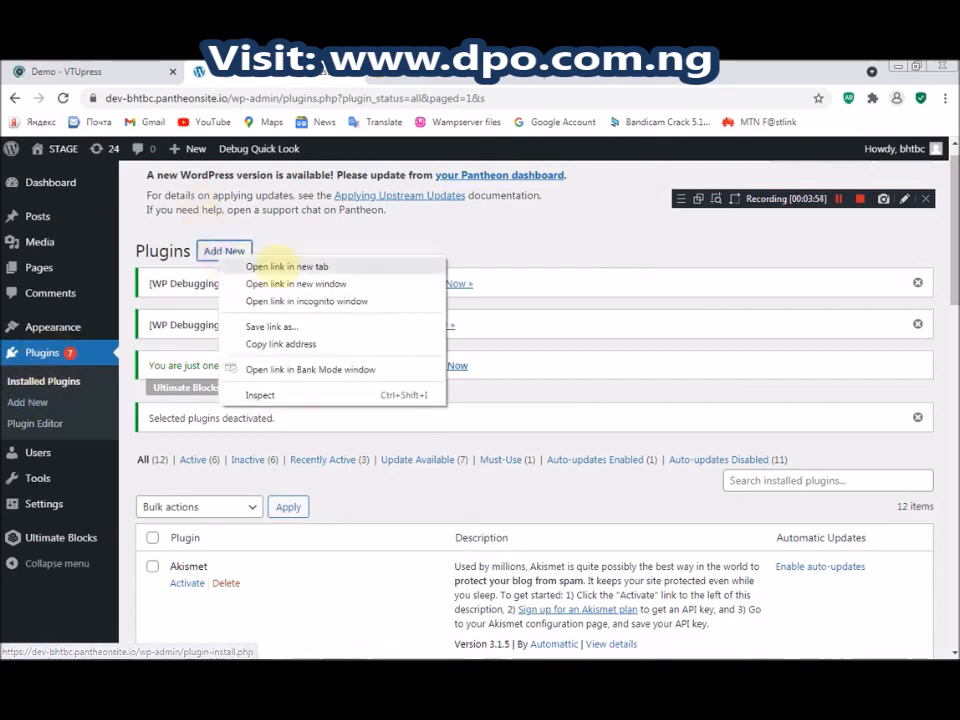
{"action": "left_click", "coordinate": [265, 266]}
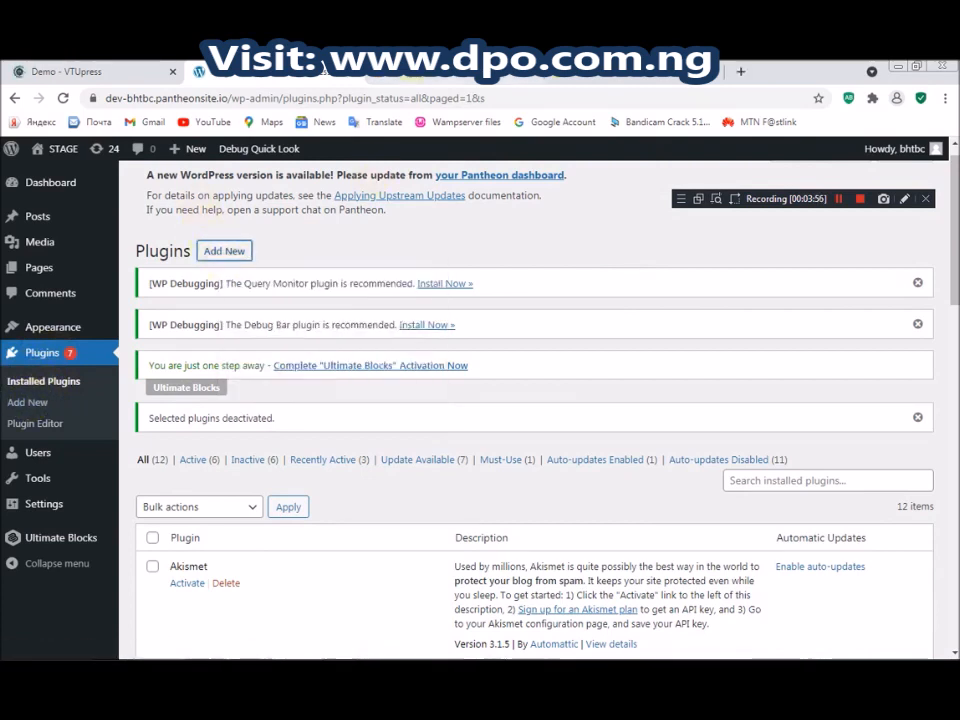
{"action": "left_click", "coordinate": [412, 74]}
{"action": "left_click", "coordinate": [838, 198]}
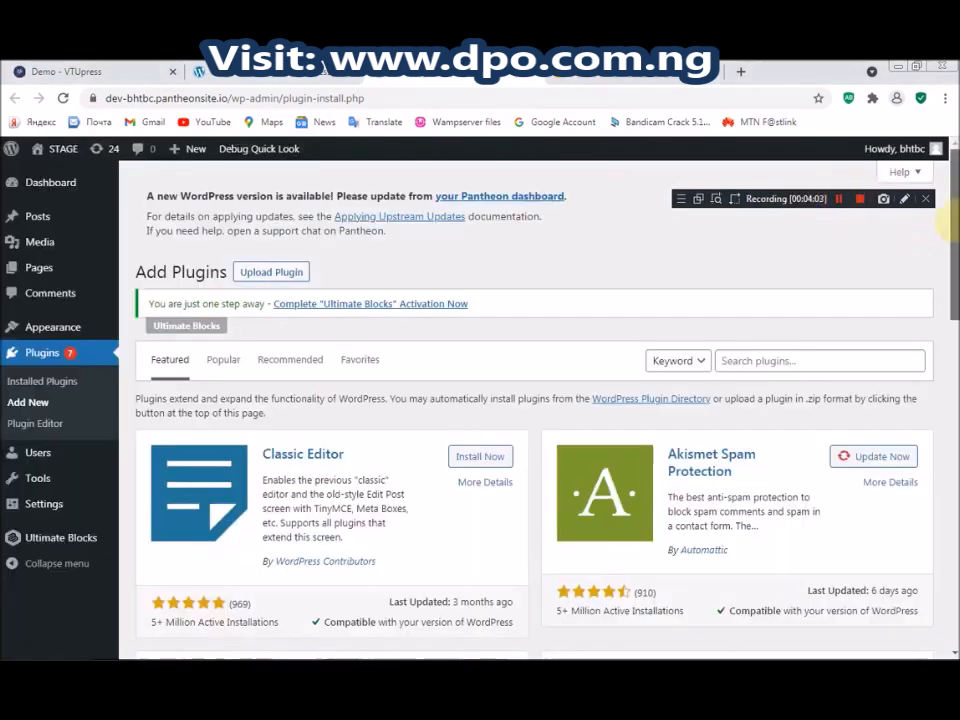
Upload vtupress.zip through Upload Plugin and start the installation
{"action": "left_click", "coordinate": [271, 271]}
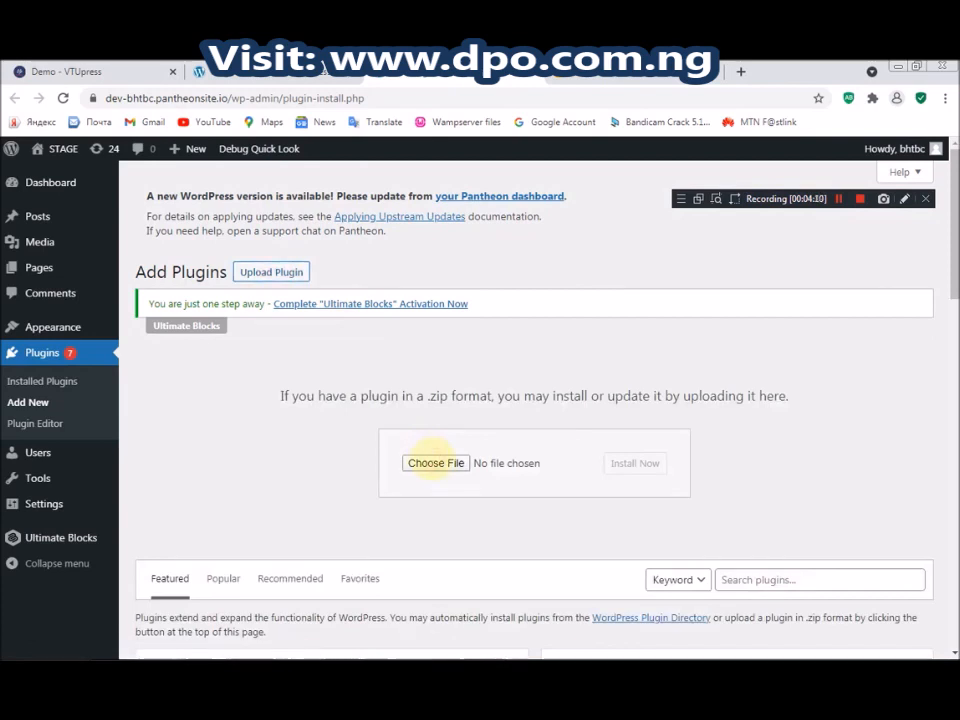
{"action": "left_click", "coordinate": [435, 462]}
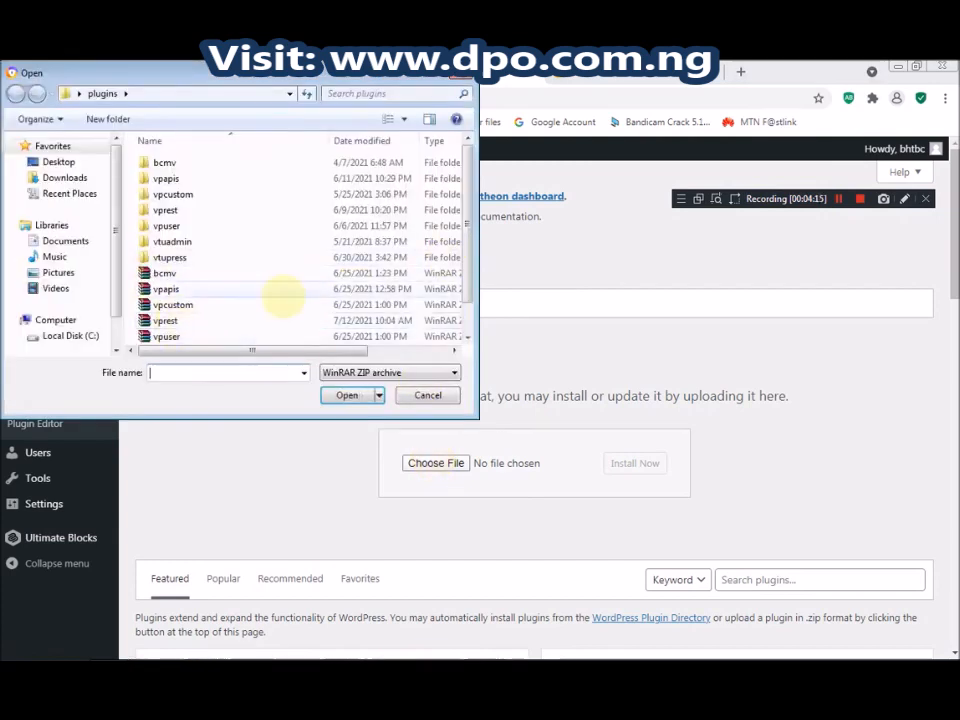
{"action": "scroll", "coordinate": [470, 330], "scroll_direction": "down", "scroll_amount": 1}
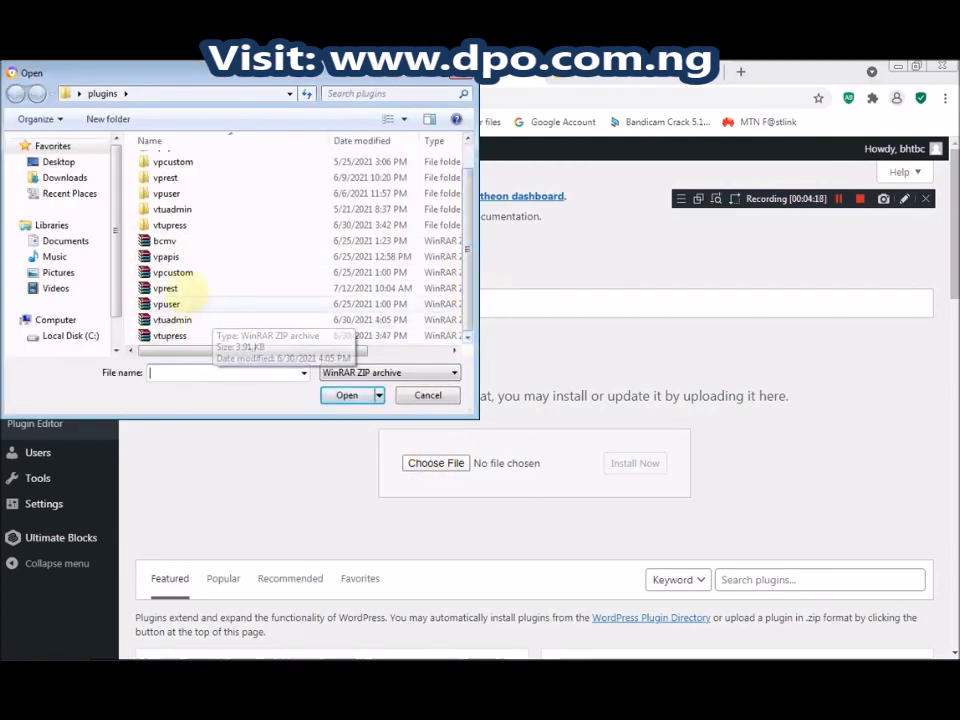
{"action": "left_click", "coordinate": [178, 335]}
{"action": "left_click", "coordinate": [347, 395]}
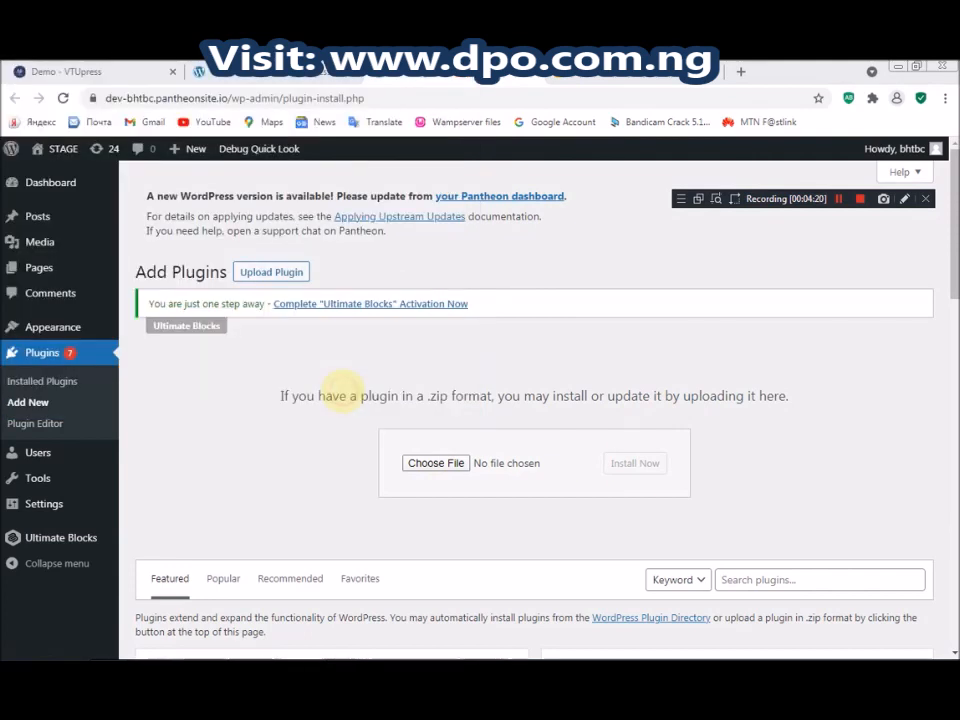
{"action": "left_click", "coordinate": [635, 463]}
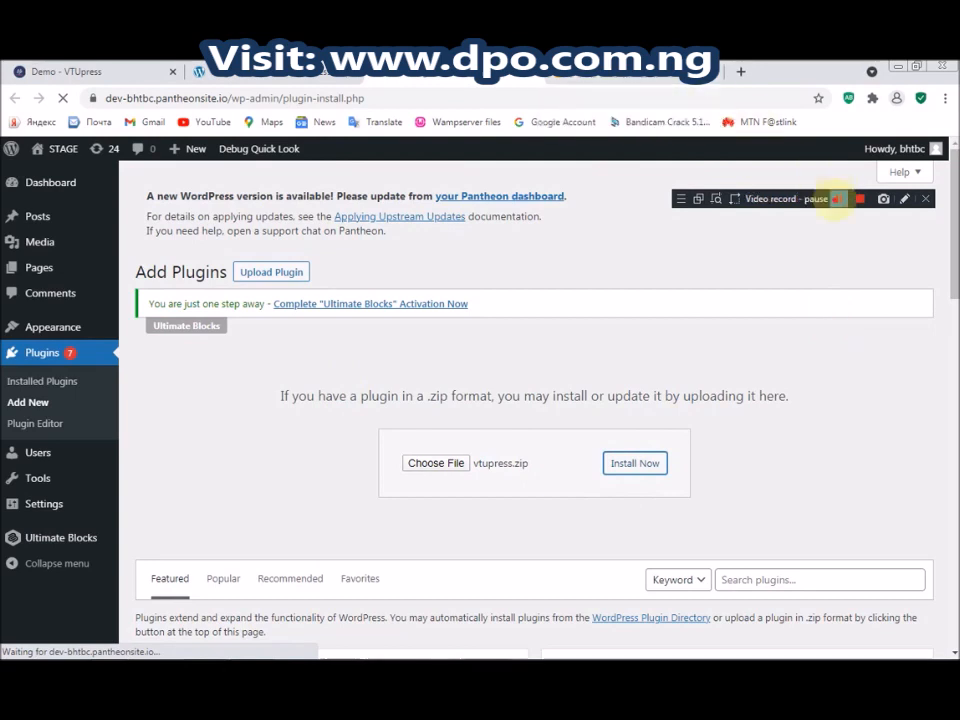
{"action": "scroll", "coordinate": [945, 567], "scroll_direction": "down", "scroll_amount": 2}
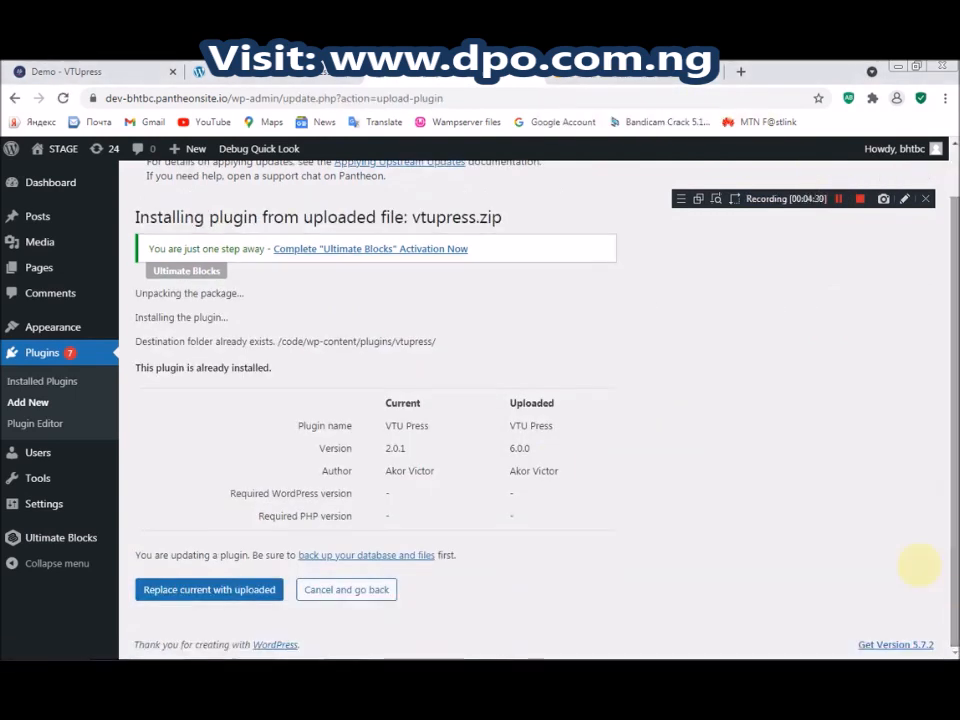
Inspect the replace option and select the installed version number 2.0.1
{"action": "right_click", "coordinate": [212, 586]}
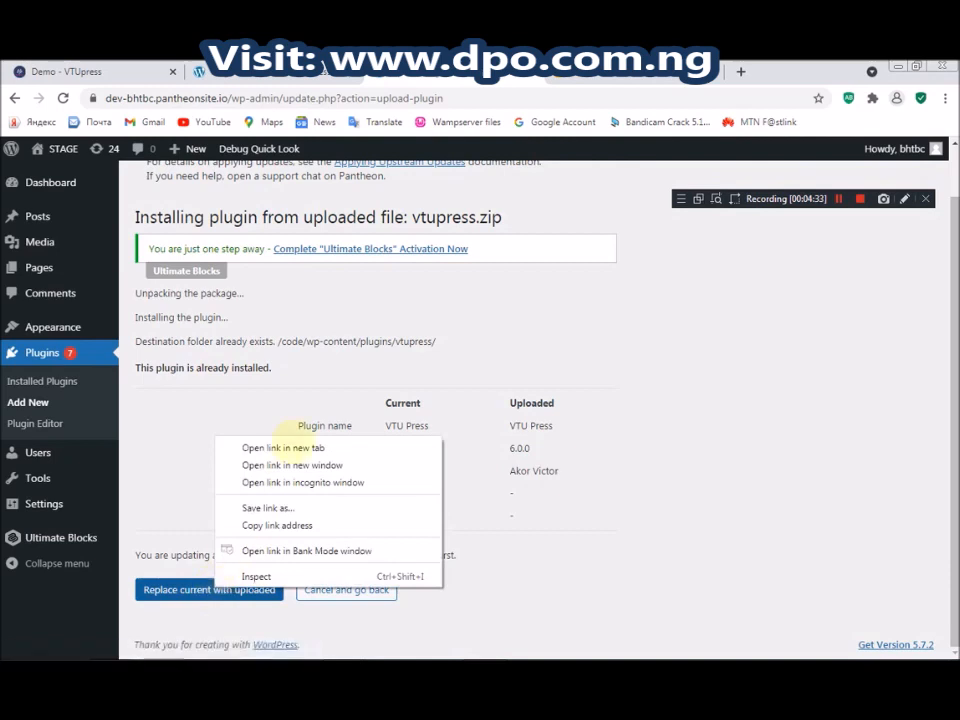
{"action": "left_click", "coordinate": [360, 407]}
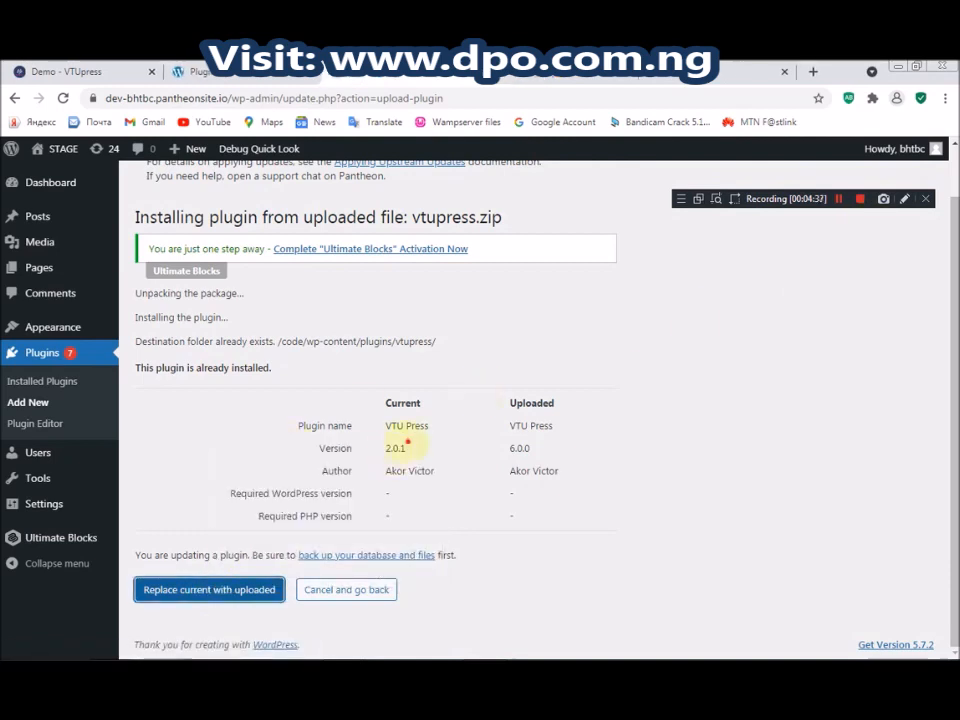
{"action": "double_click", "coordinate": [396, 448]}
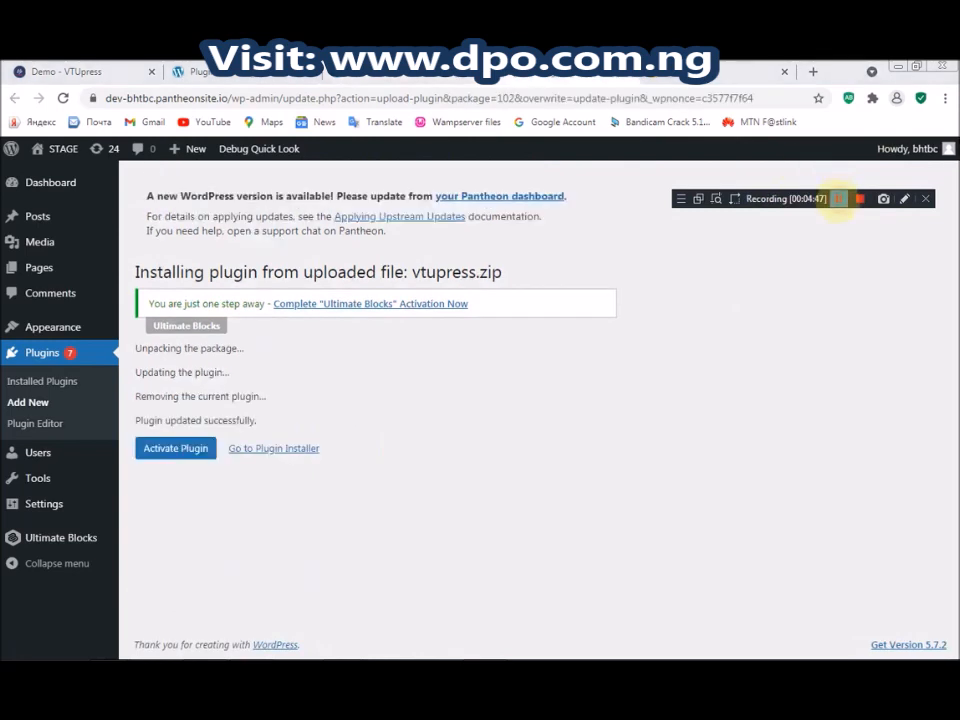
Activate the updated VTU Press plugin and confirm it shows version 6.0.0
{"action": "left_click", "coordinate": [178, 448]}
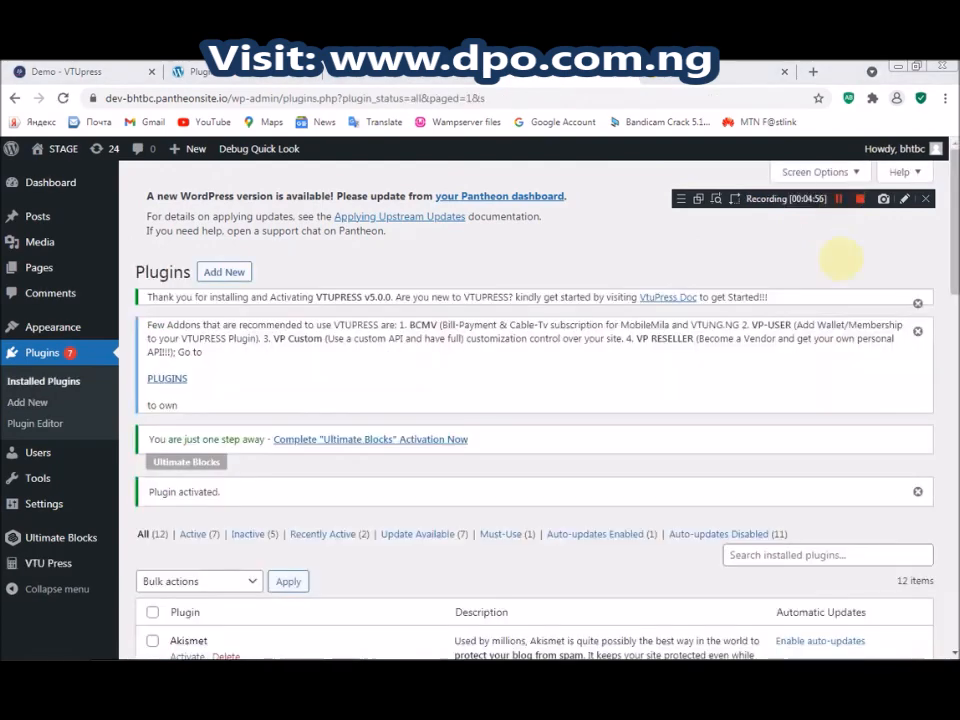
{"action": "scroll", "coordinate": [948, 218], "scroll_direction": "down", "scroll_amount": 10}
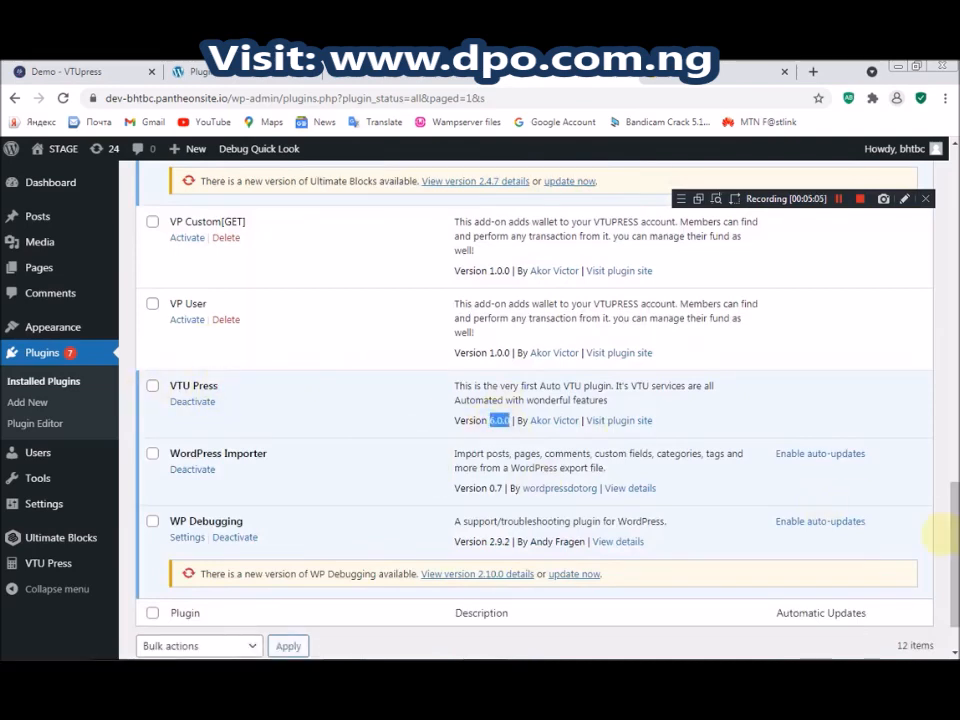
{"action": "scroll", "coordinate": [480, 470], "scroll_direction": "down", "scroll_amount": 2}
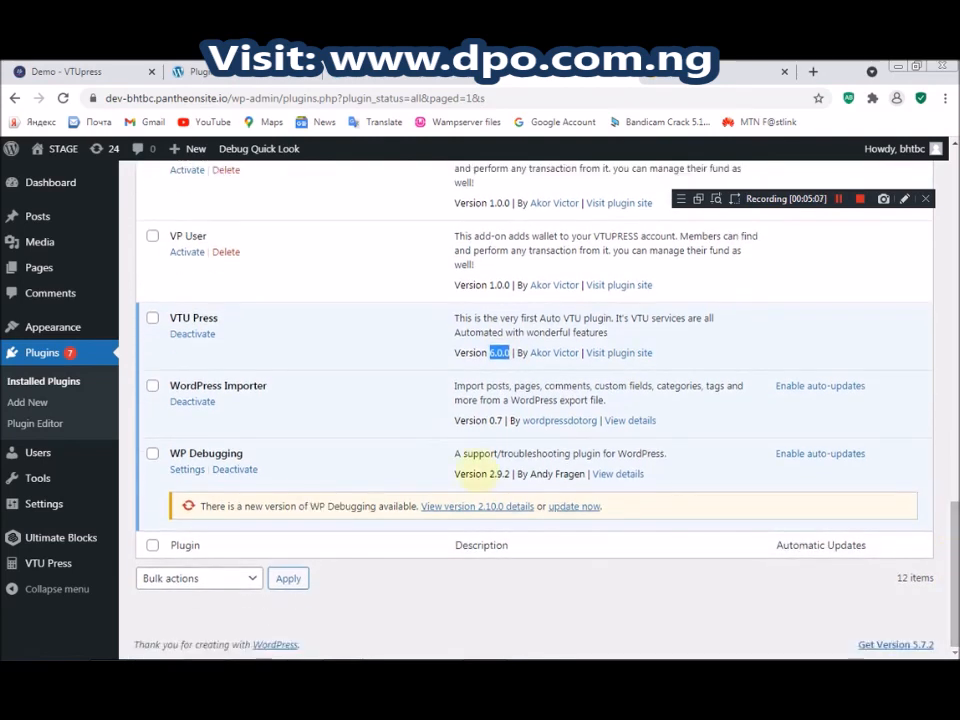
Open VTU Press's VTU-Settings page in a new tab and switch to it
{"action": "mouse_move", "coordinate": [45, 562]}
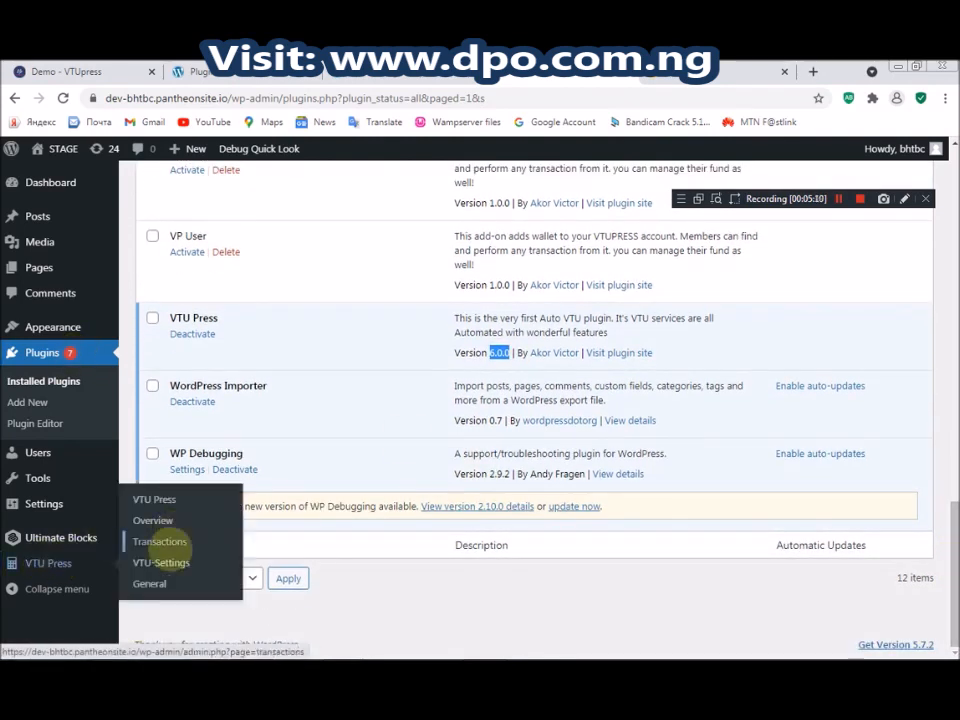
{"action": "right_click", "coordinate": [161, 561]}
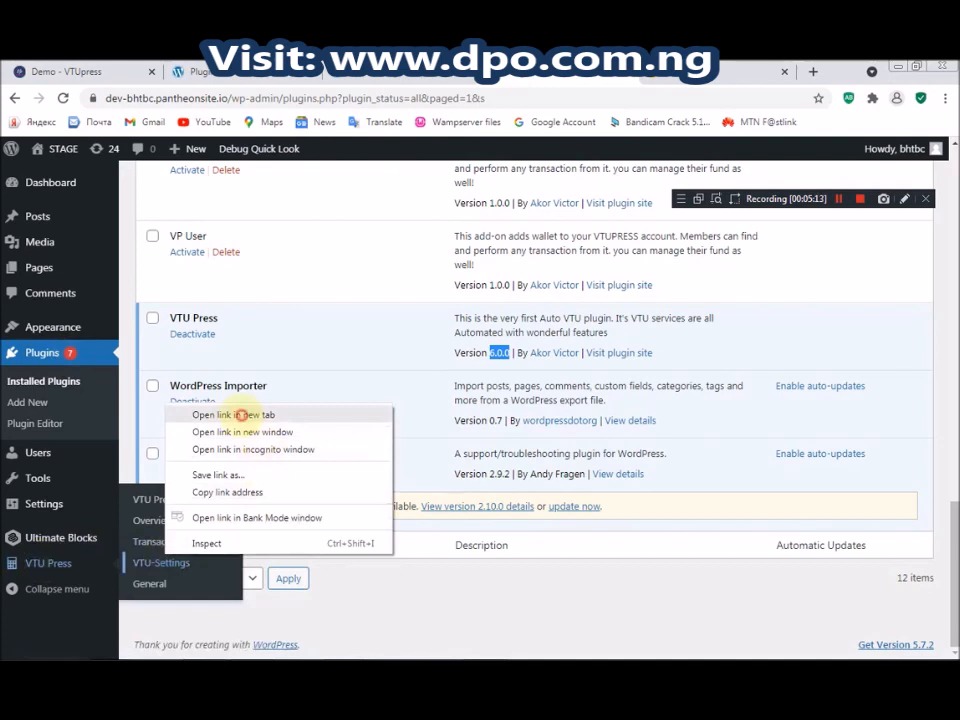
{"action": "left_click", "coordinate": [240, 414]}
{"action": "left_click", "coordinate": [607, 75]}
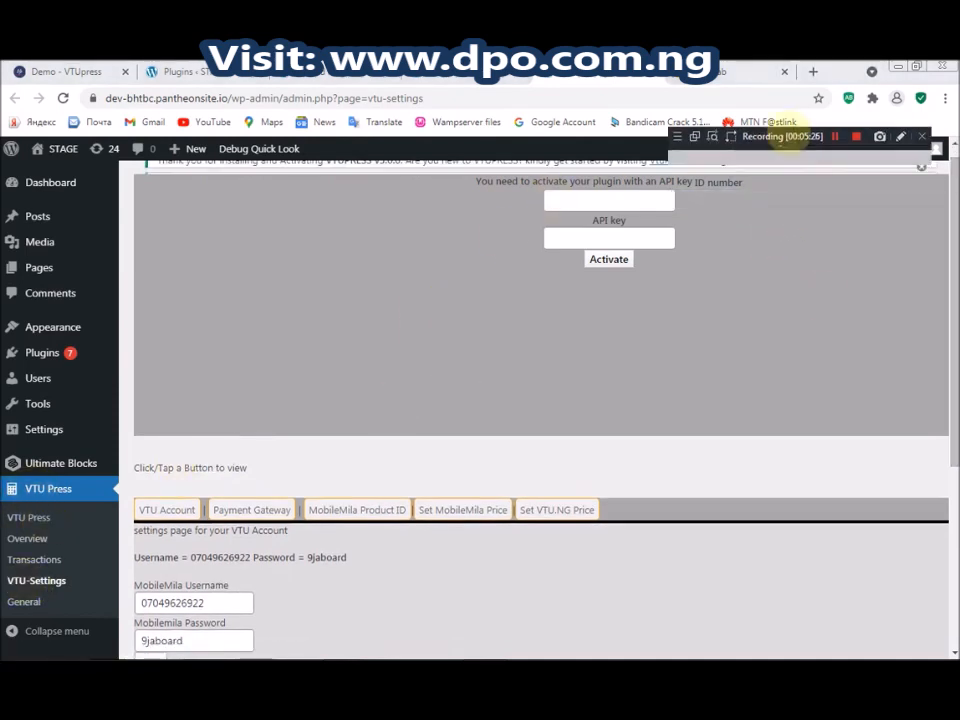
{"action": "left_click", "coordinate": [624, 203]}
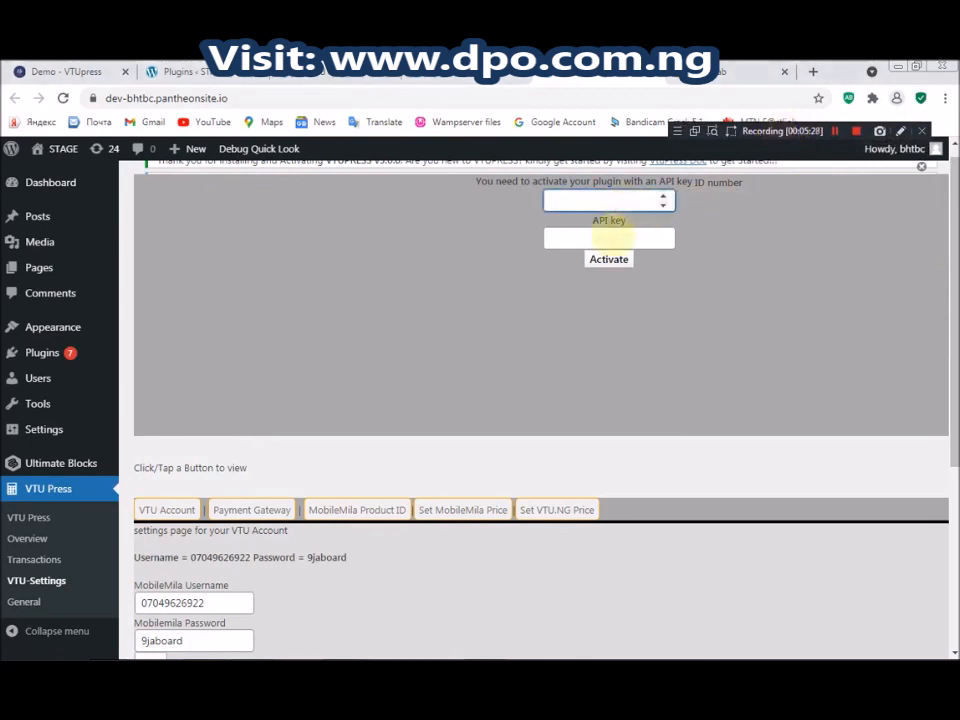
{"action": "left_click", "coordinate": [612, 238]}
{"action": "left_click", "coordinate": [592, 202]}
{"action": "mouse_move", "coordinate": [374, 650]}
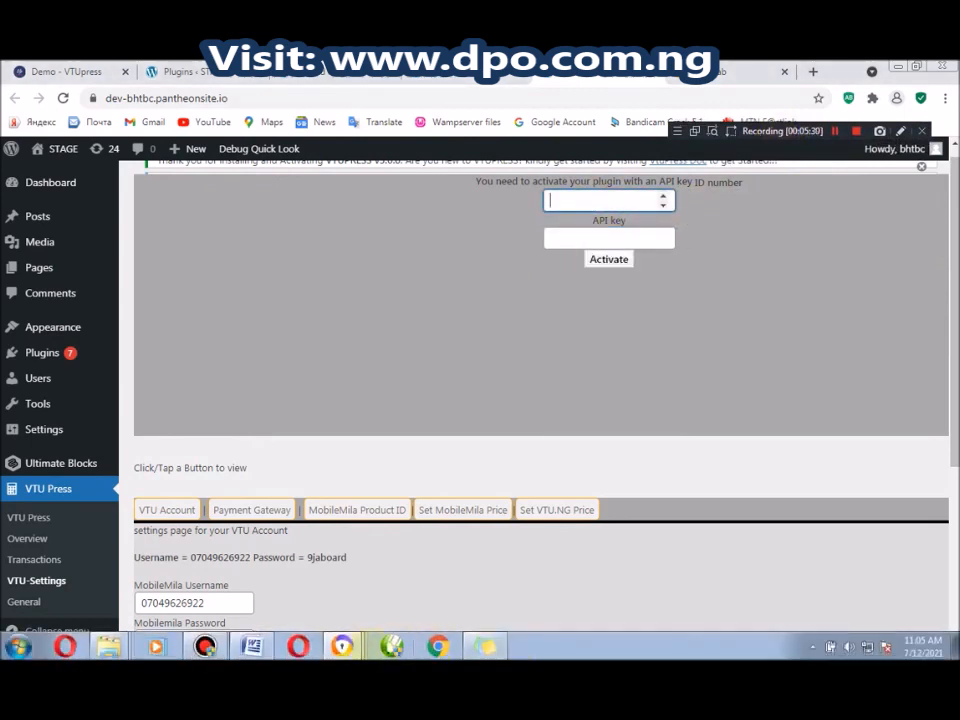
In the VTUpress shop window, open MY ACCOUNT in a new tab
{"action": "mouse_move", "coordinate": [343, 647]}
{"action": "left_click", "coordinate": [347, 608]}
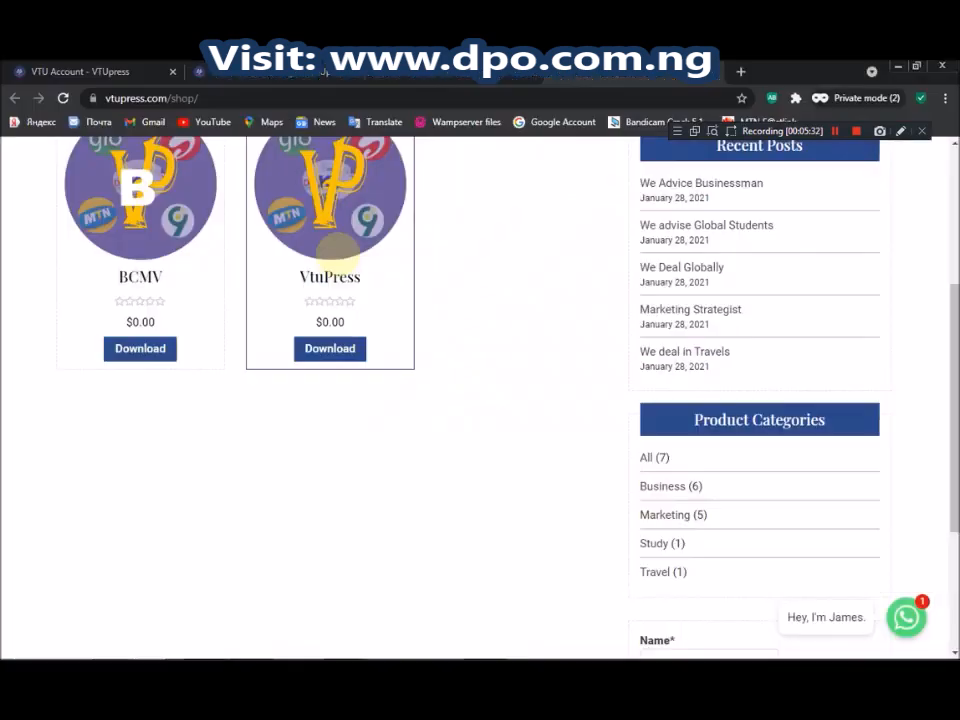
{"action": "scroll", "coordinate": [519, 169], "scroll_direction": "up", "scroll_amount": 3}
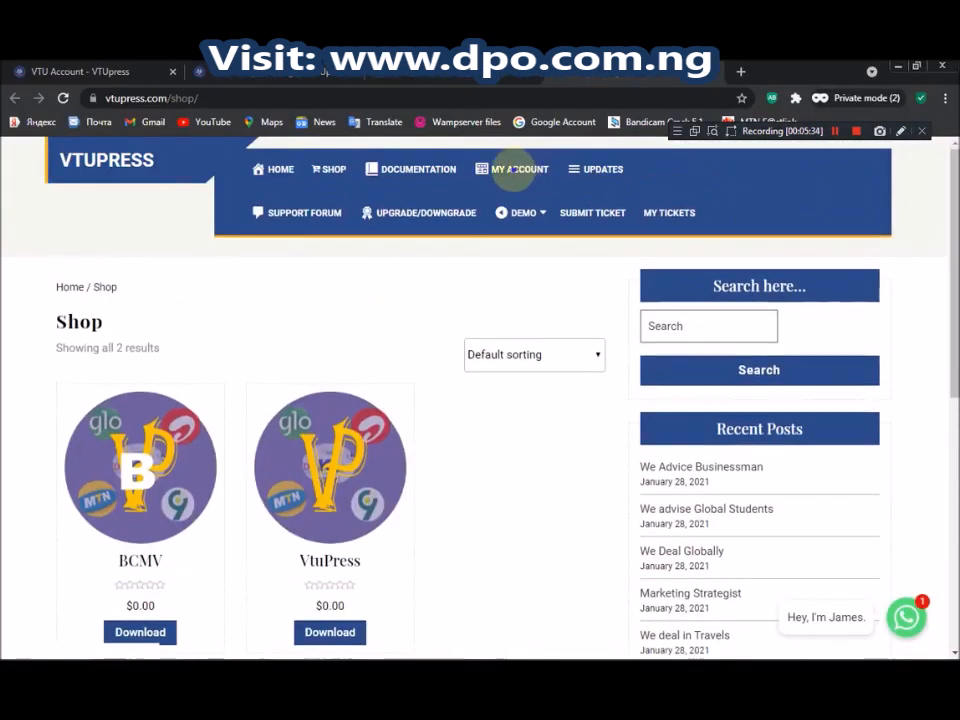
{"action": "right_click", "coordinate": [512, 169]}
{"action": "left_click", "coordinate": [552, 181]}
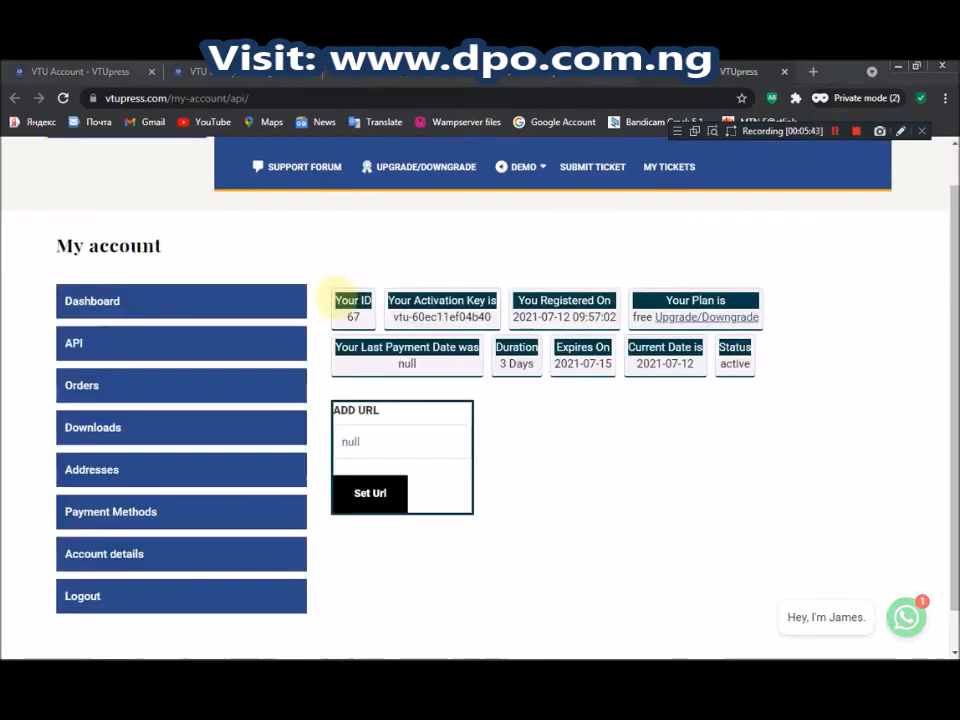
Select the activation key and clear the null value from the ADD URL field
{"action": "mouse_move", "coordinate": [389, 301]}
{"action": "left_mouse_down"}
{"action": "mouse_move", "coordinate": [490, 311]}
{"action": "mouse_move", "coordinate": [390, 317]}
{"action": "left_mouse_up"}
{"action": "key", "text": "ctrl+c"}
{"action": "left_click", "coordinate": [490, 314]}
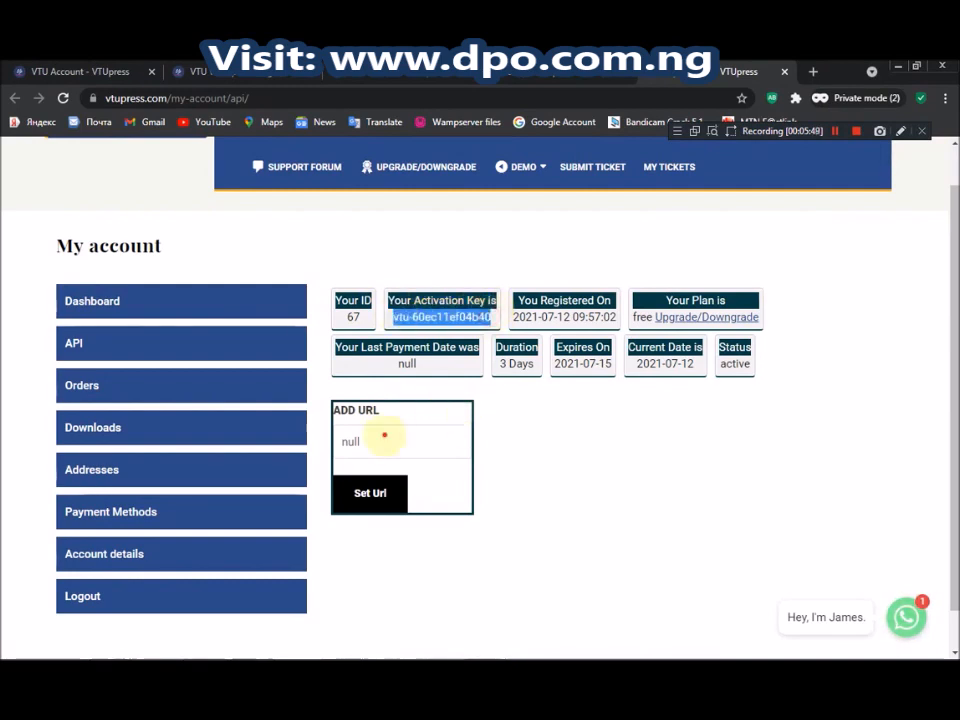
{"action": "left_click", "coordinate": [383, 438]}
{"action": "key", "text": "BackSpace"}
{"action": "key", "text": "BackSpace"}
{"action": "key", "text": "BackSpace"}
{"action": "key", "text": "BackSpace"}
{"action": "mouse_move", "coordinate": [396, 652]}
{"action": "left_click", "coordinate": [343, 648]}
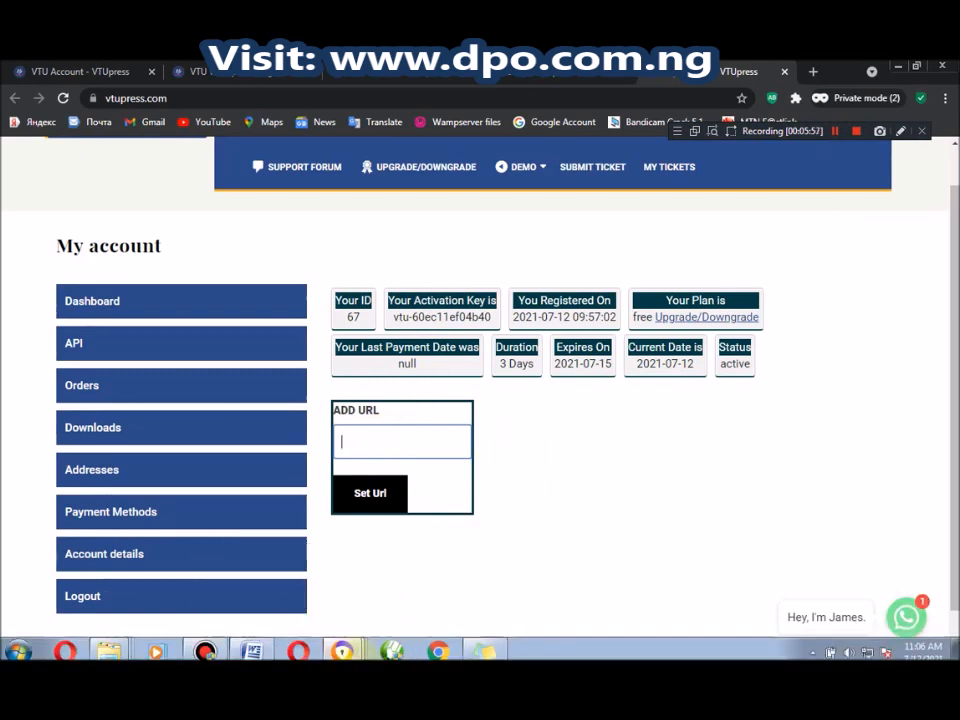
Copy the site's base pantheonsite.io address from the admin address bar, then return to My account
{"action": "mouse_move", "coordinate": [343, 647]}
{"action": "left_click", "coordinate": [340, 561]}
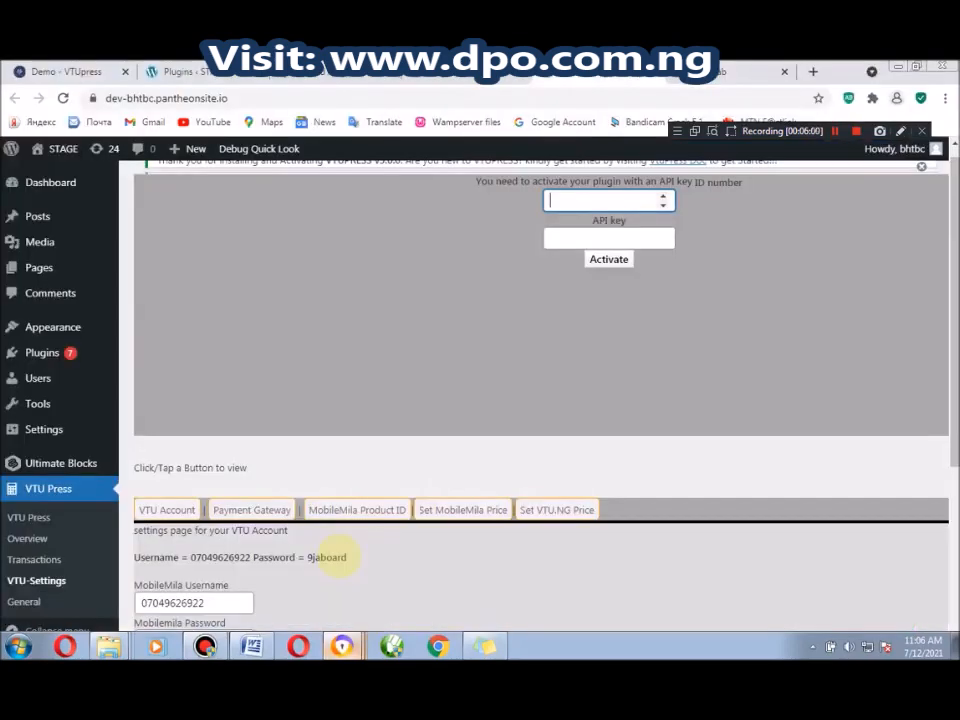
{"action": "scroll", "coordinate": [943, 476], "scroll_direction": "down", "scroll_amount": 5}
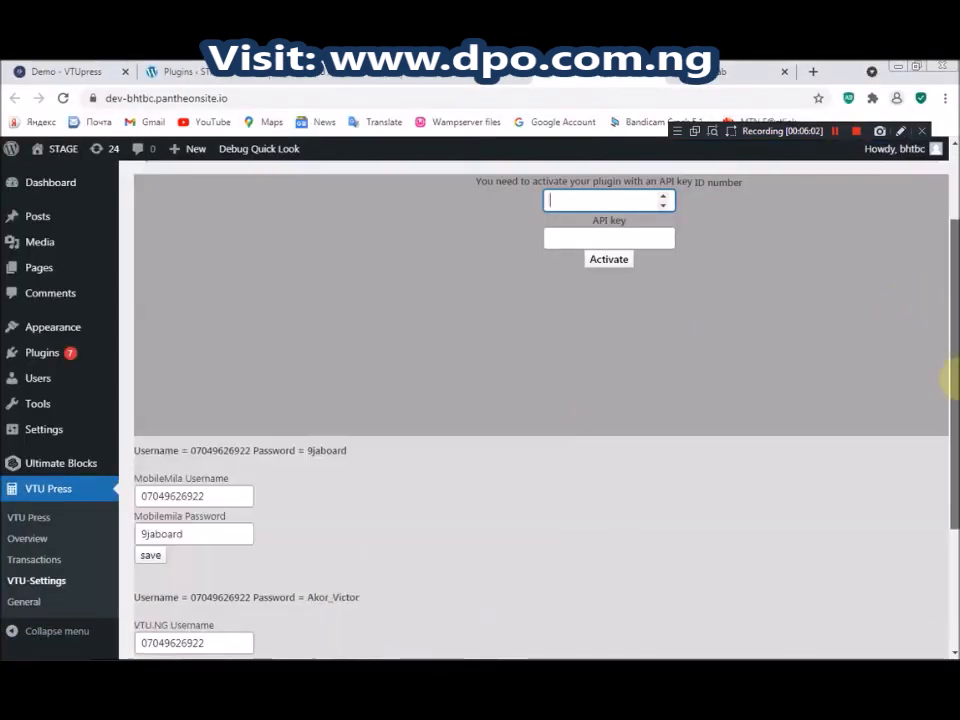
{"action": "scroll", "coordinate": [943, 332], "scroll_direction": "up", "scroll_amount": 5}
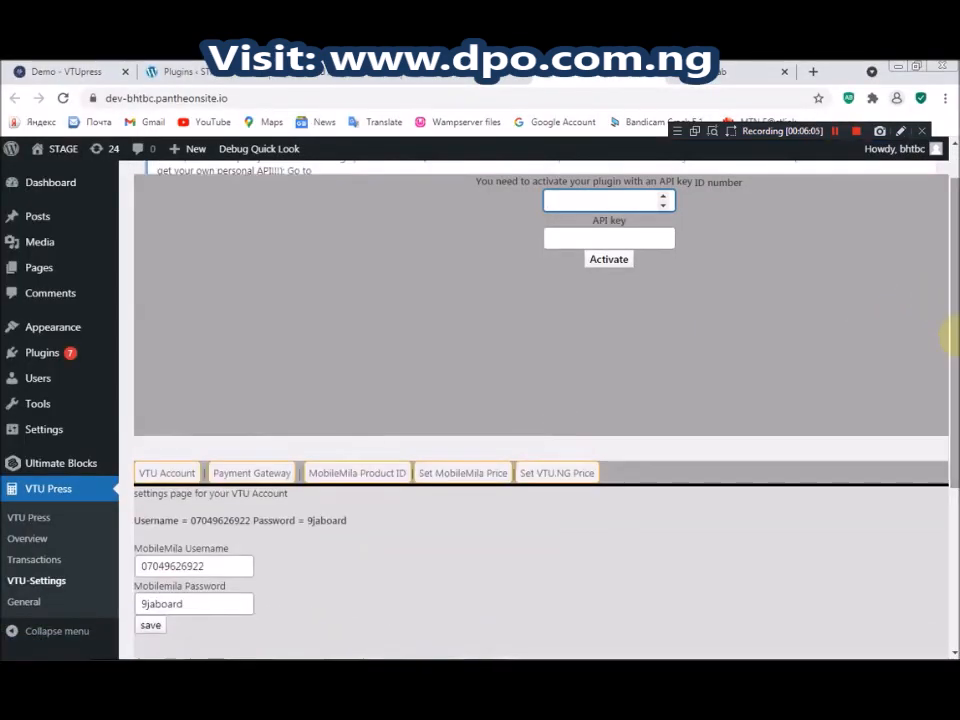
{"action": "left_click", "coordinate": [242, 98]}
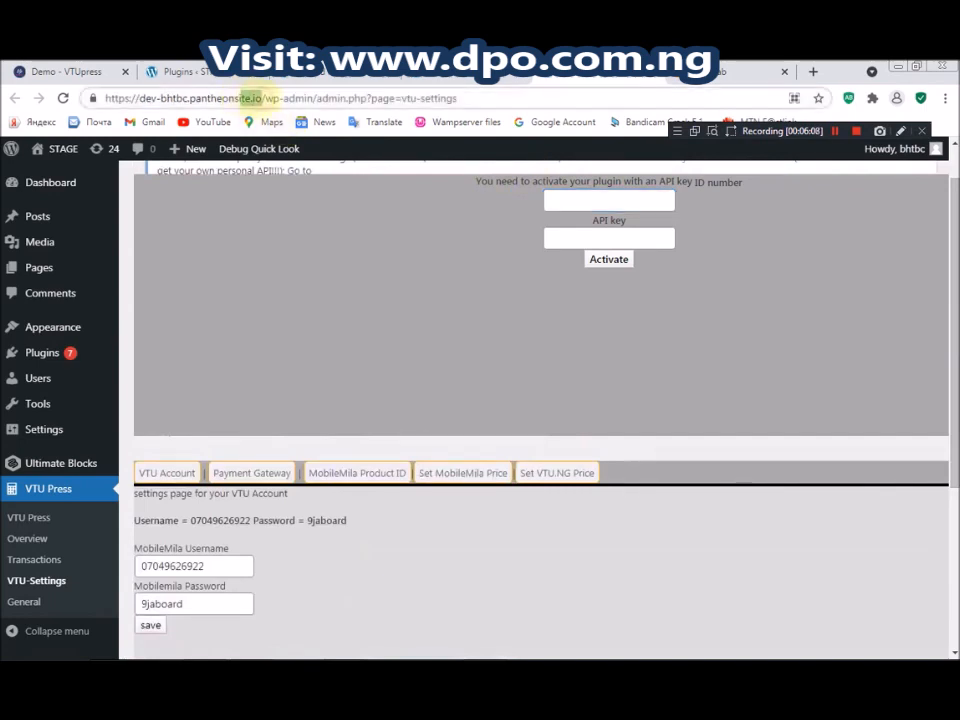
{"action": "left_click_drag", "start_coordinate": [264, 98], "coordinate": [103, 98]}
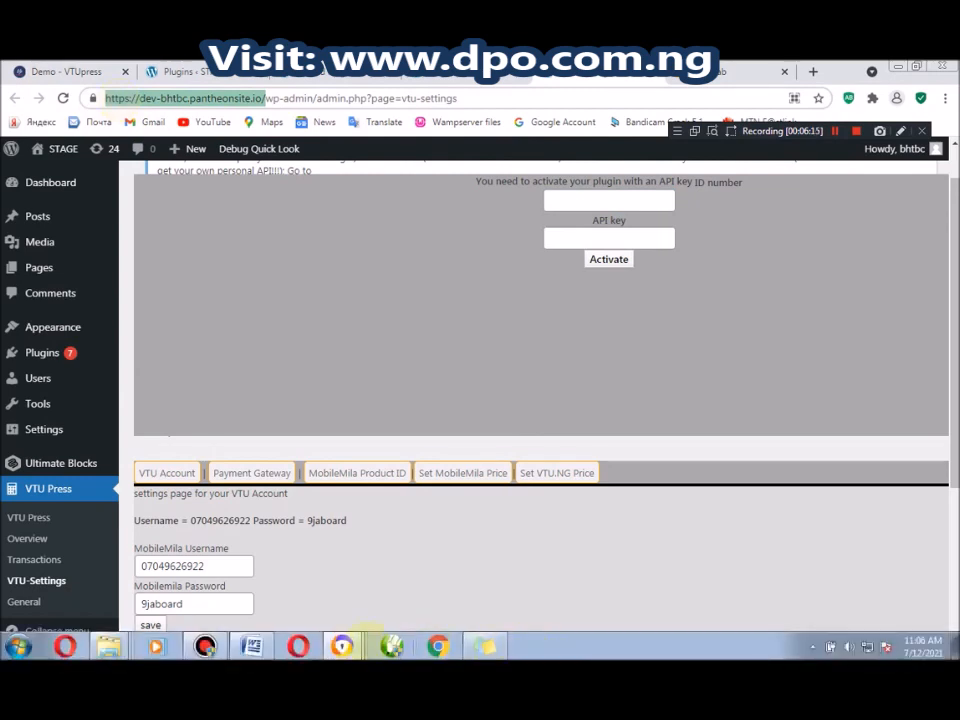
{"action": "mouse_move", "coordinate": [342, 645]}
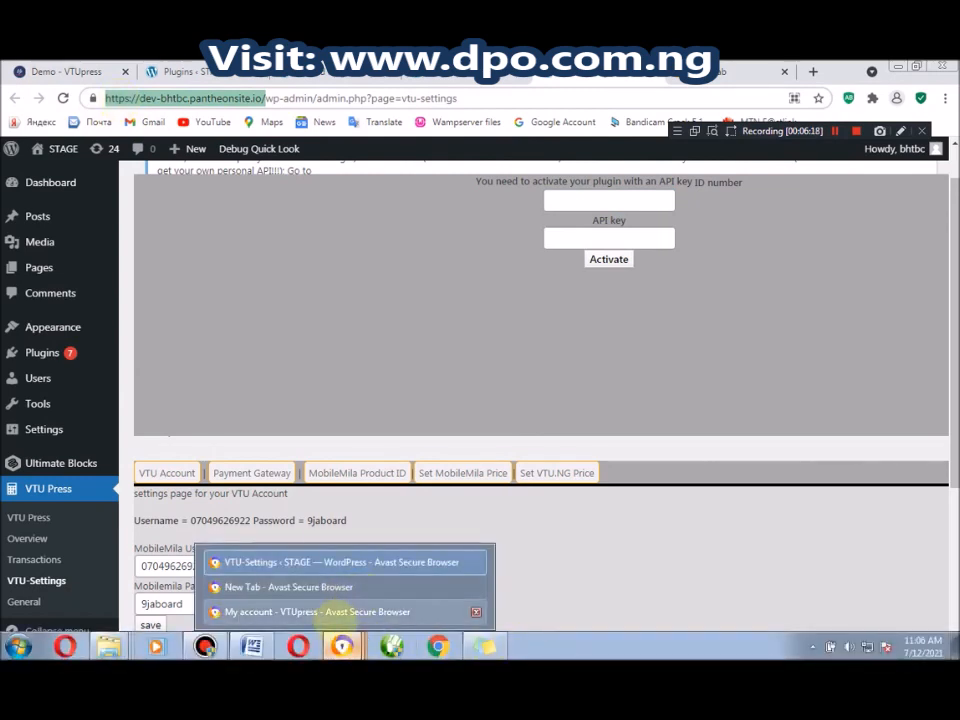
{"action": "left_click", "coordinate": [338, 612]}
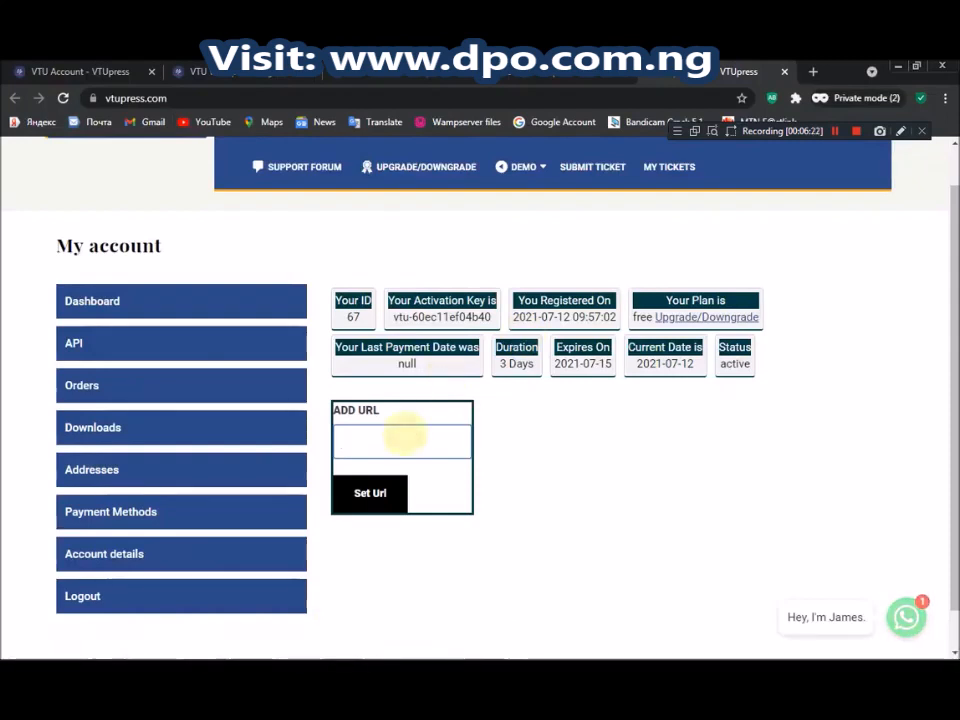
Paste the site address without its trailing slash into ADD URL and save it
{"action": "key", "text": "ctrl+v"}
{"action": "key", "text": "BackSpace"}
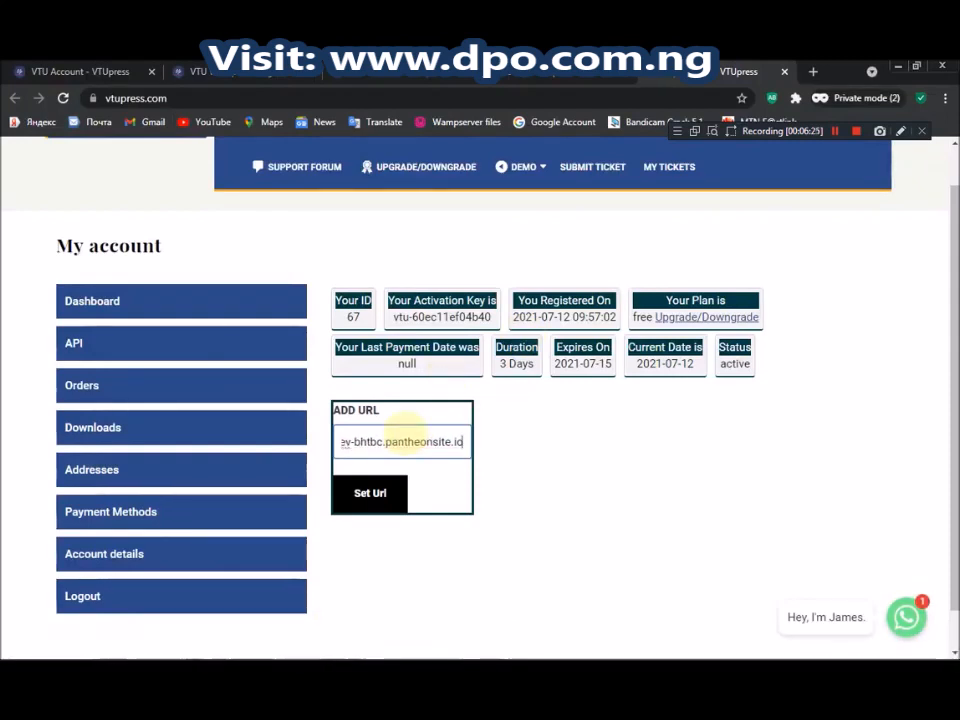
{"action": "left_click", "coordinate": [369, 493]}
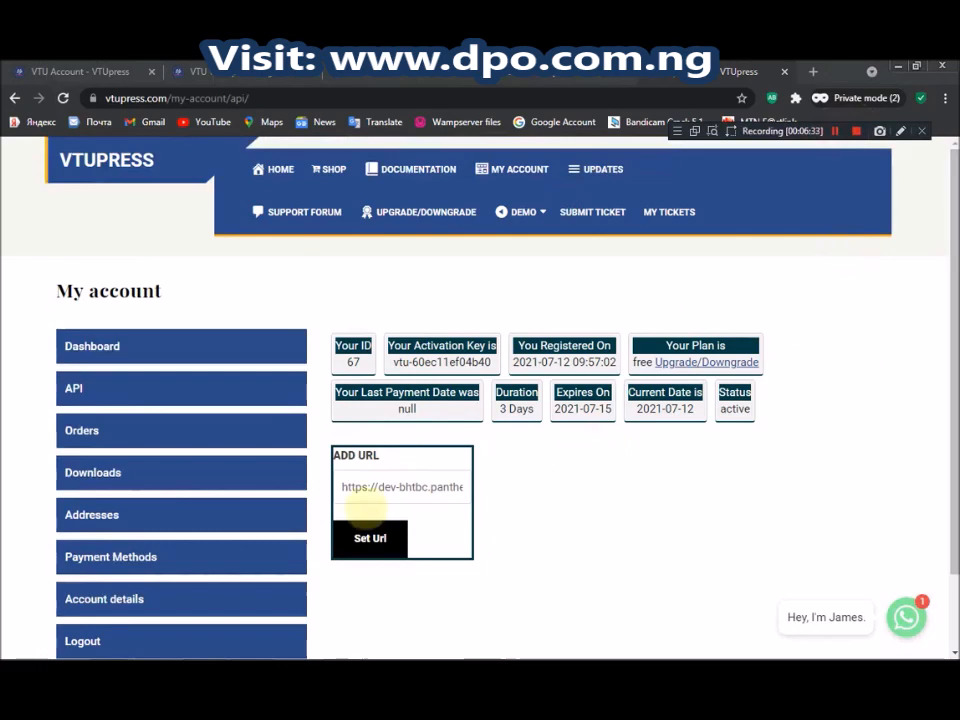
{"action": "left_click", "coordinate": [399, 492]}
{"action": "key", "text": "Right"}
{"action": "key", "text": "Right"}
{"action": "key", "text": "Right"}
{"action": "key", "text": "Right"}
{"action": "key", "text": "Right"}
{"action": "key", "text": "Right"}
{"action": "key", "text": "Right"}
{"action": "key", "text": "Right"}
{"action": "key", "text": "Right"}
{"action": "key", "text": "Right"}
{"action": "key", "text": "Right"}
{"action": "key", "text": "Right"}
{"action": "key", "text": "Right"}
{"action": "key", "text": "Right"}
{"action": "key", "text": "Right"}
{"action": "key", "text": "Right"}
{"action": "key", "text": "Right"}
{"action": "key", "text": "Right"}
{"action": "key", "text": "Right"}
{"action": "key", "text": "Right"}
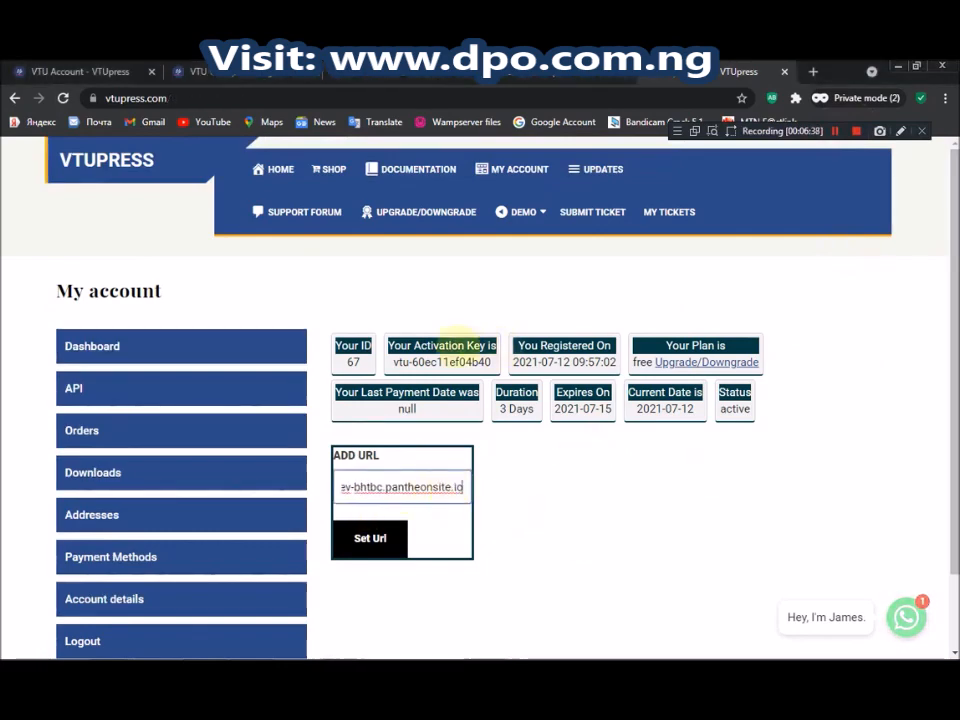
Select the account's activation key value to copy it
{"action": "left_click", "coordinate": [467, 368]}
{"action": "left_click_drag", "start_coordinate": [392, 362], "coordinate": [487, 364]}
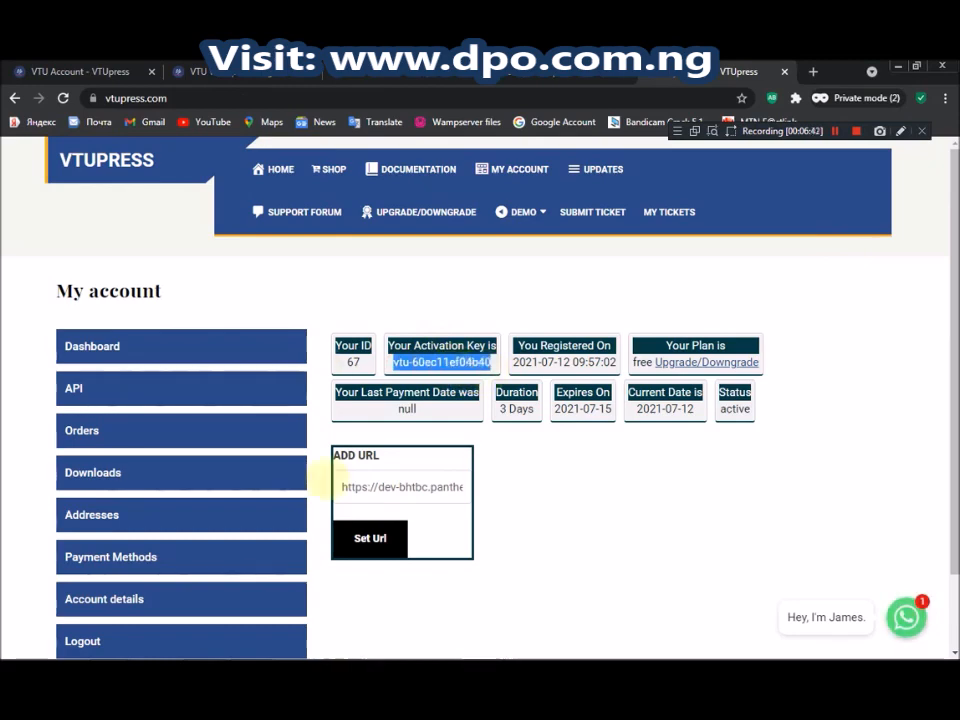
{"action": "left_click", "coordinate": [344, 645]}
Activate VTU Press using the pasted API key and the account ID number
{"action": "left_click", "coordinate": [330, 562]}
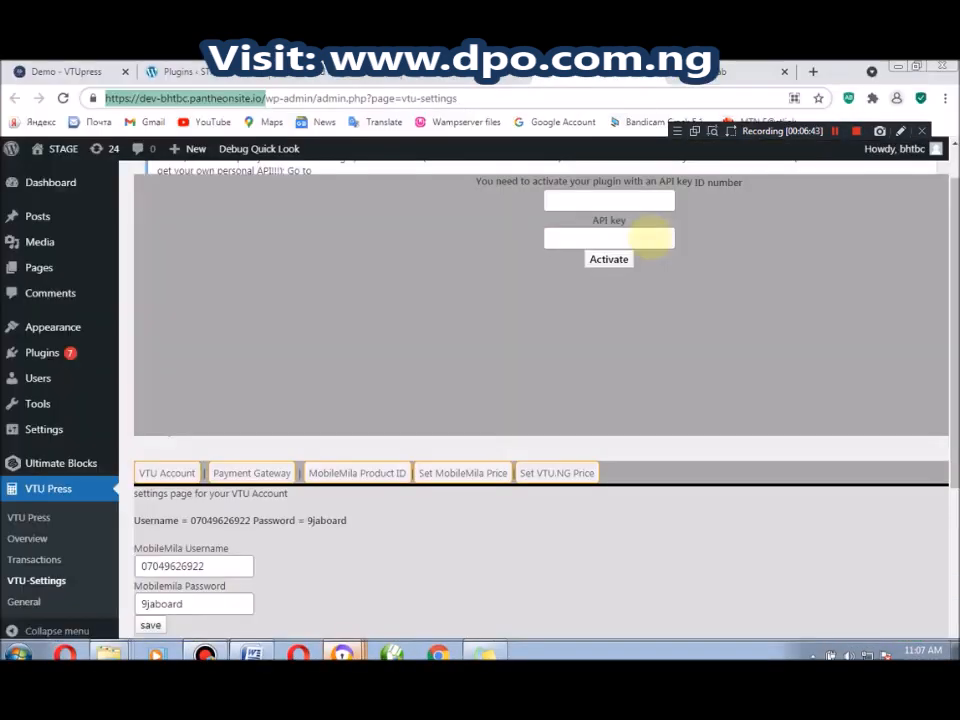
{"action": "left_click", "coordinate": [597, 236]}
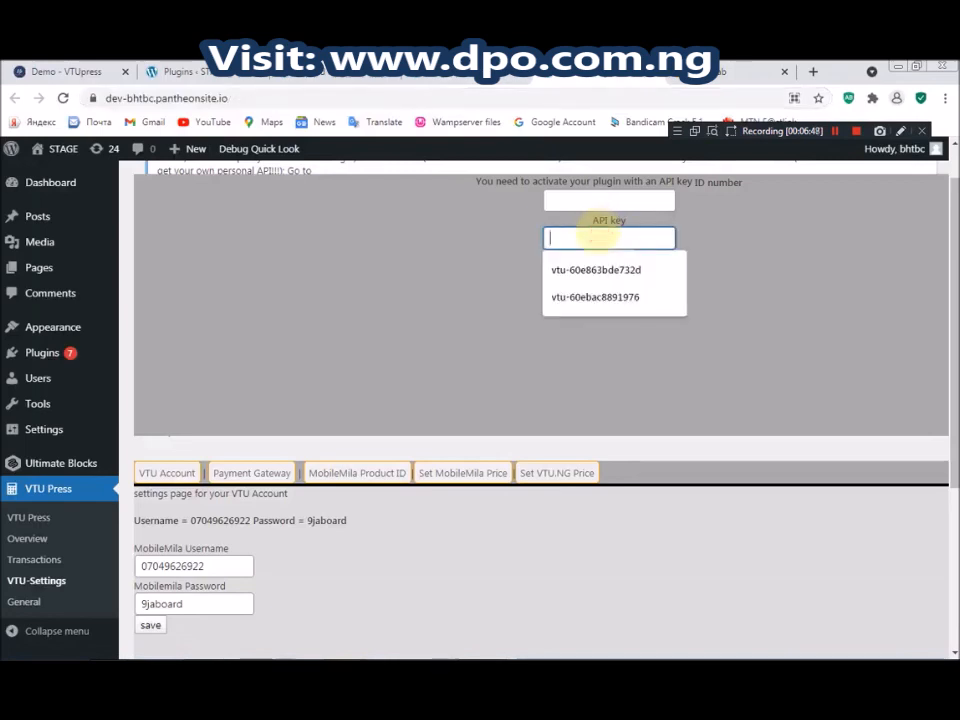
{"action": "key", "text": "ctrl+v"}
{"action": "left_click", "coordinate": [570, 201]}
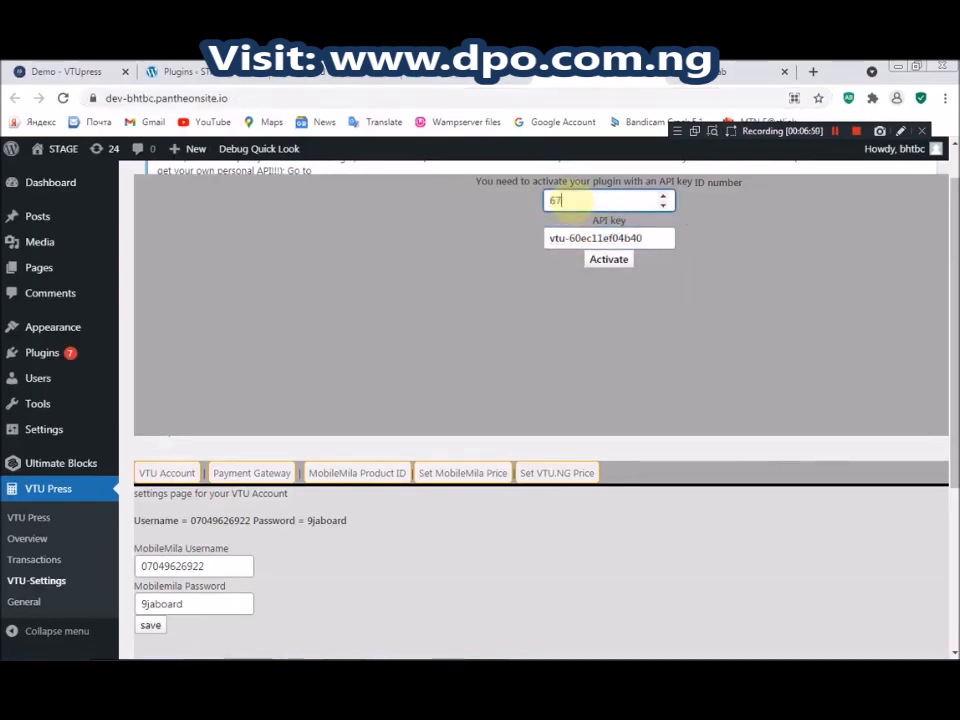
{"action": "left_click", "coordinate": [606, 261]}
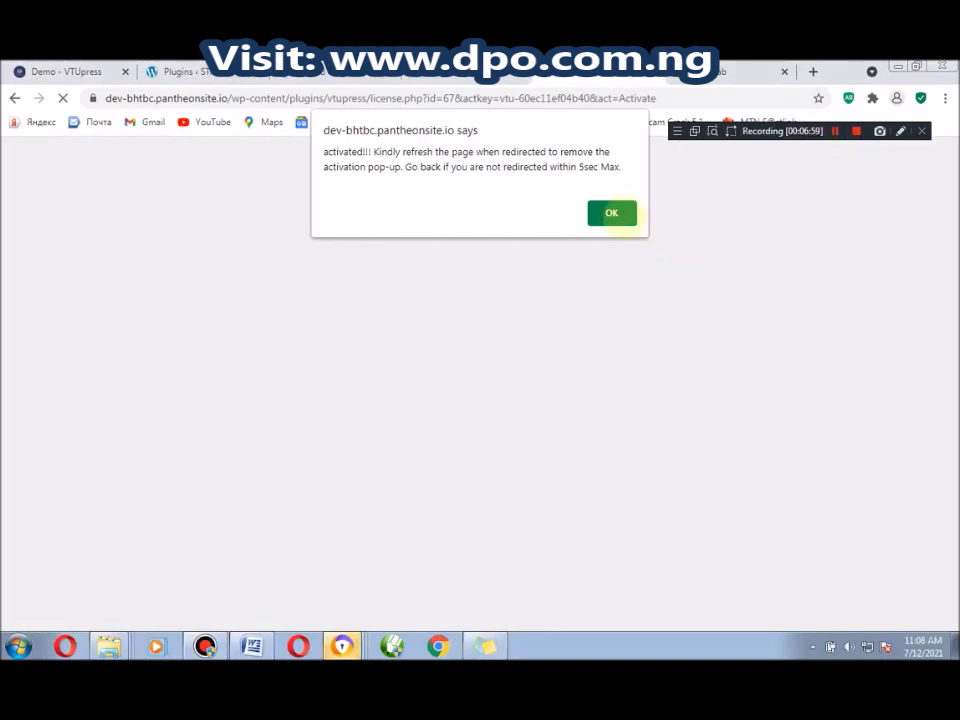
Dismiss the 'activated!!!' alert and reload the VTU Press settings to reveal the account settings
{"action": "left_click", "coordinate": [835, 132]}
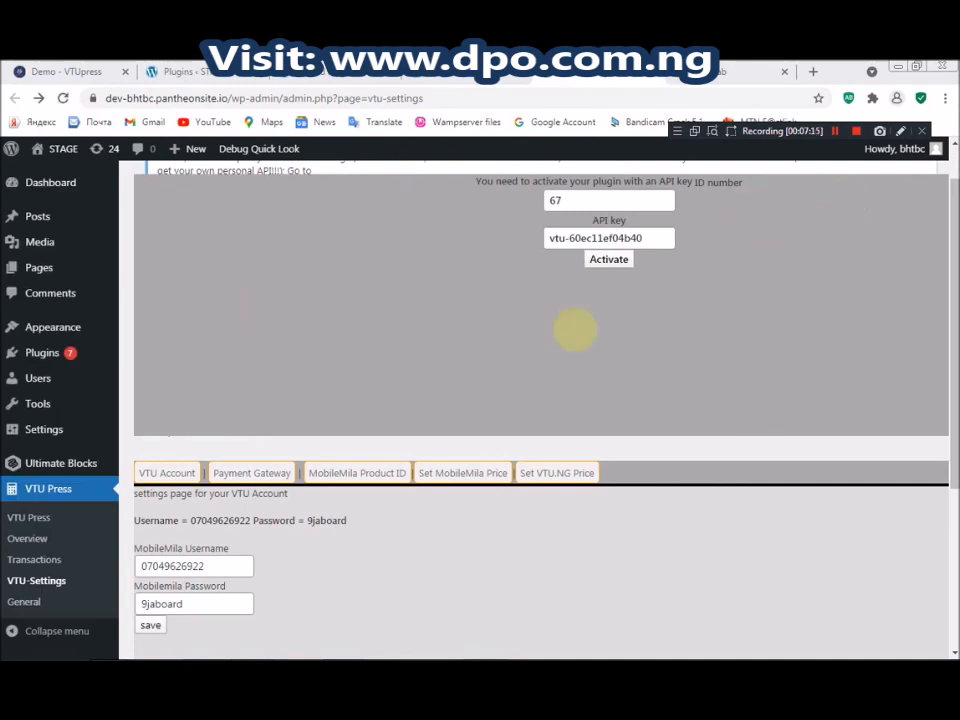
{"action": "left_click", "coordinate": [62, 97]}
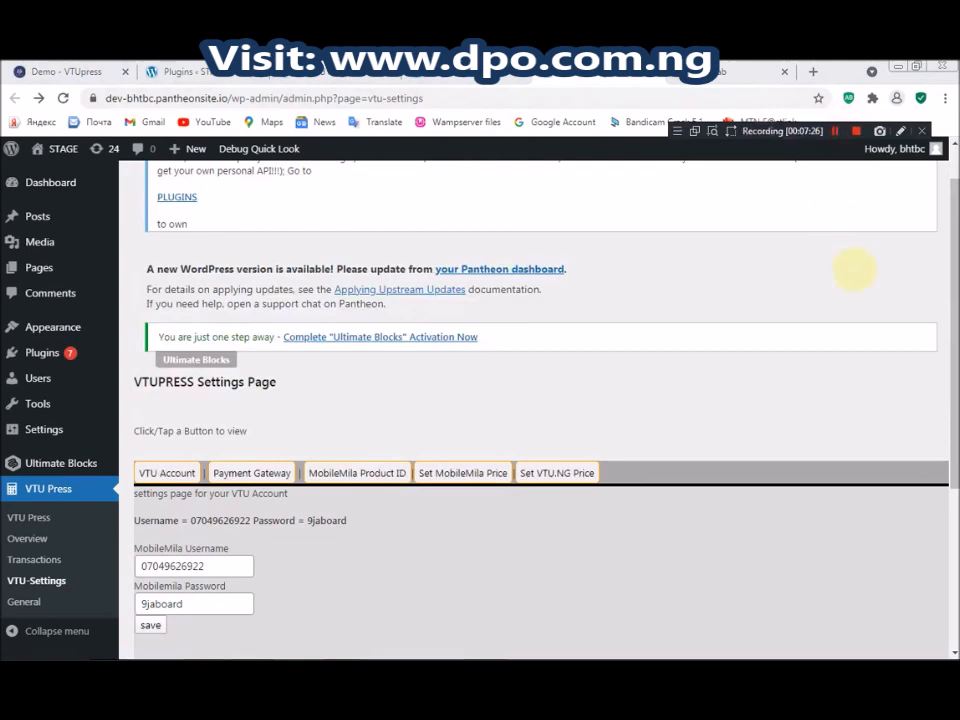
{"action": "left_click_drag", "start_coordinate": [953, 257], "coordinate": [949, 328]}
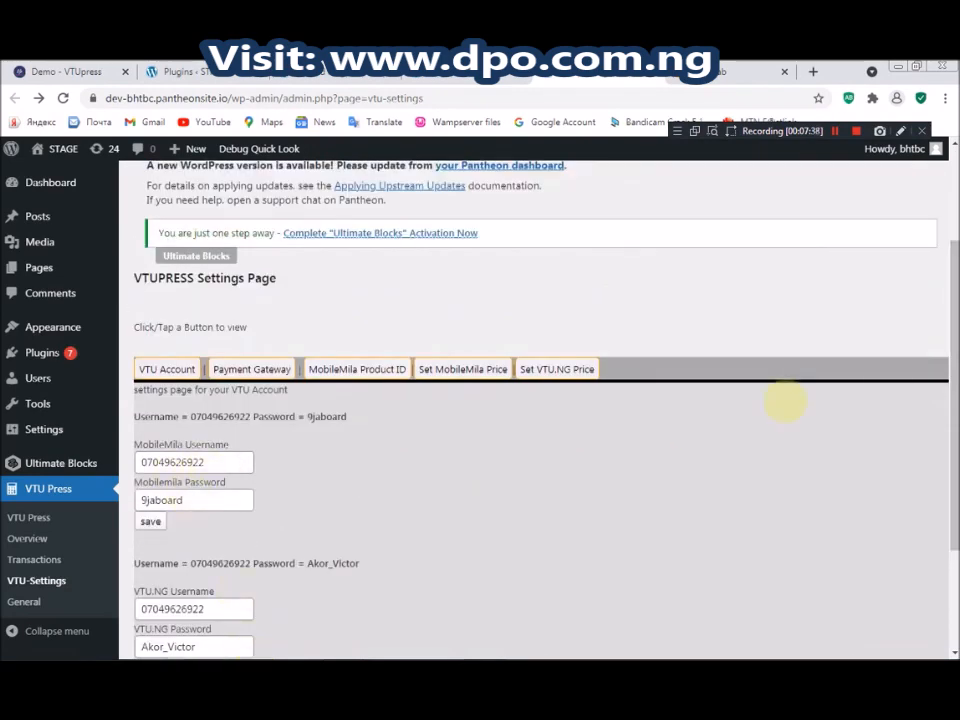
{"action": "left_click_drag", "start_coordinate": [949, 364], "coordinate": [948, 452]}
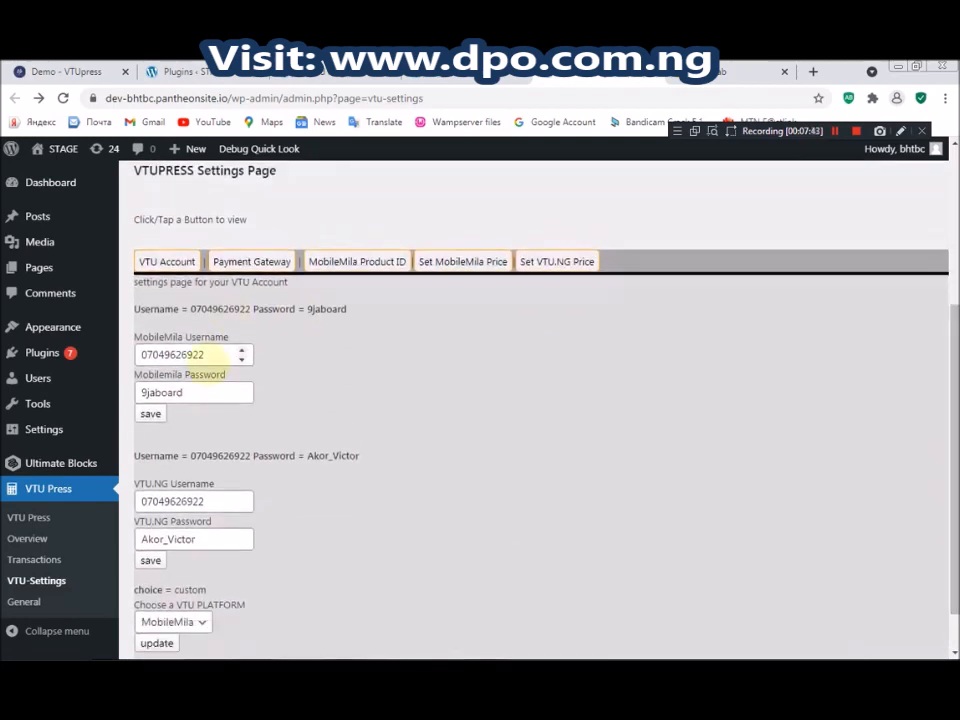
{"action": "left_click_drag", "start_coordinate": [183, 338], "coordinate": [122, 334]}
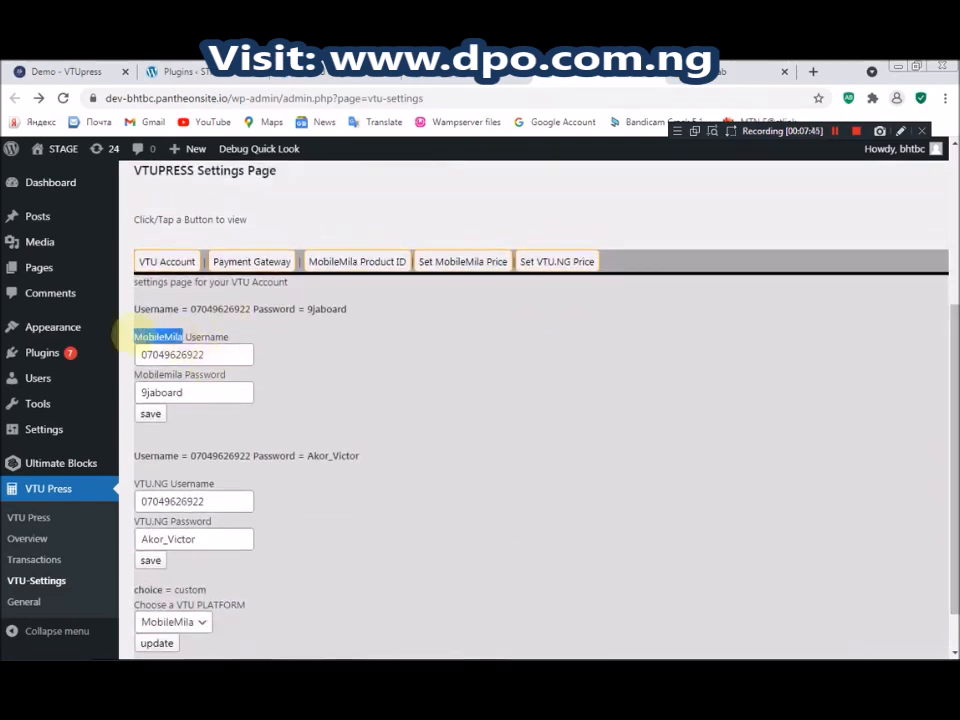
{"action": "left_click_drag", "start_coordinate": [168, 484], "coordinate": [136, 483]}
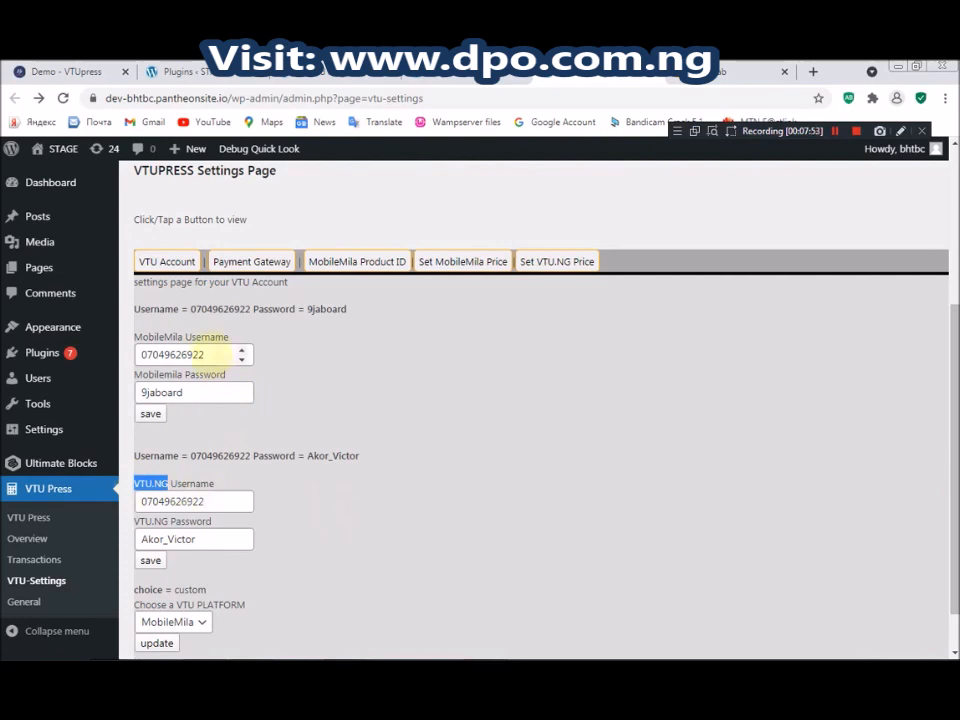
{"action": "left_click_drag", "start_coordinate": [238, 352], "coordinate": [70, 349]}
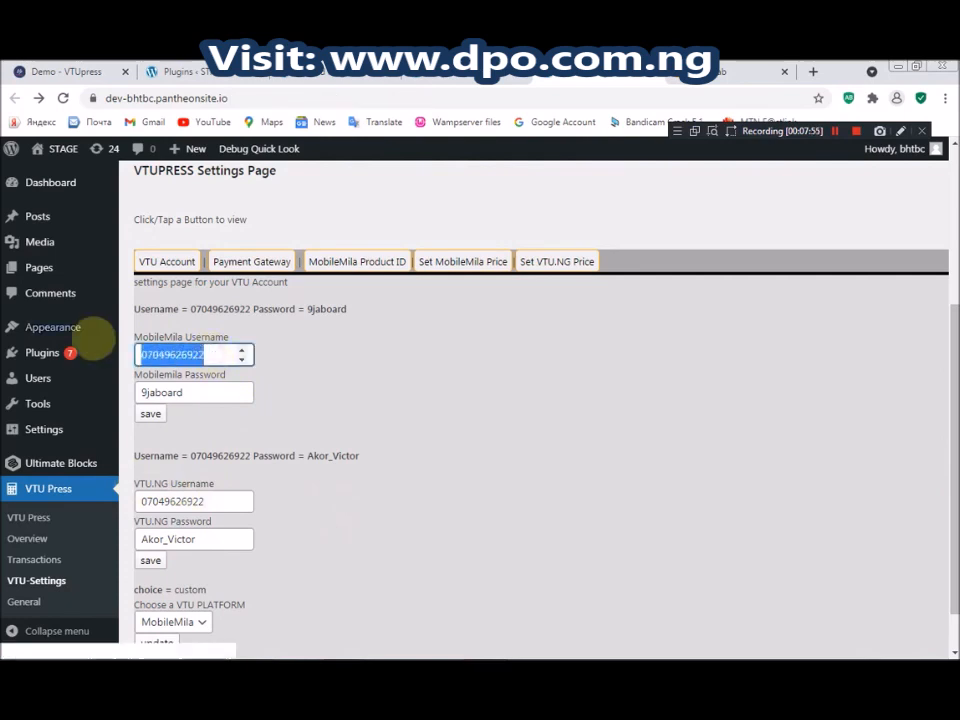
{"action": "left_click", "coordinate": [274, 390]}
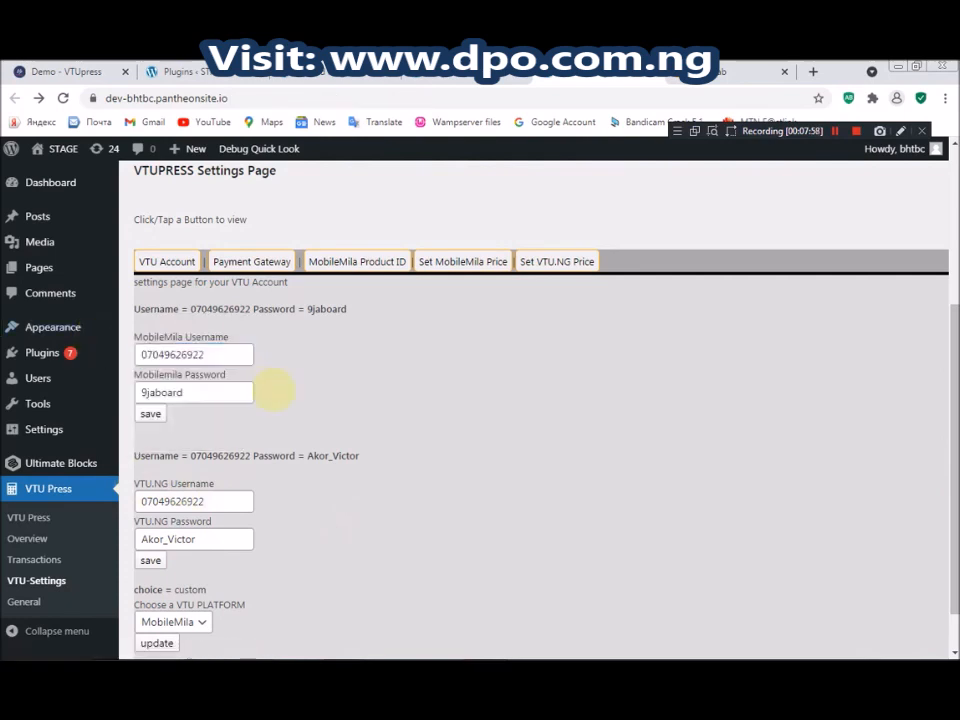
{"action": "left_click", "coordinate": [213, 357]}
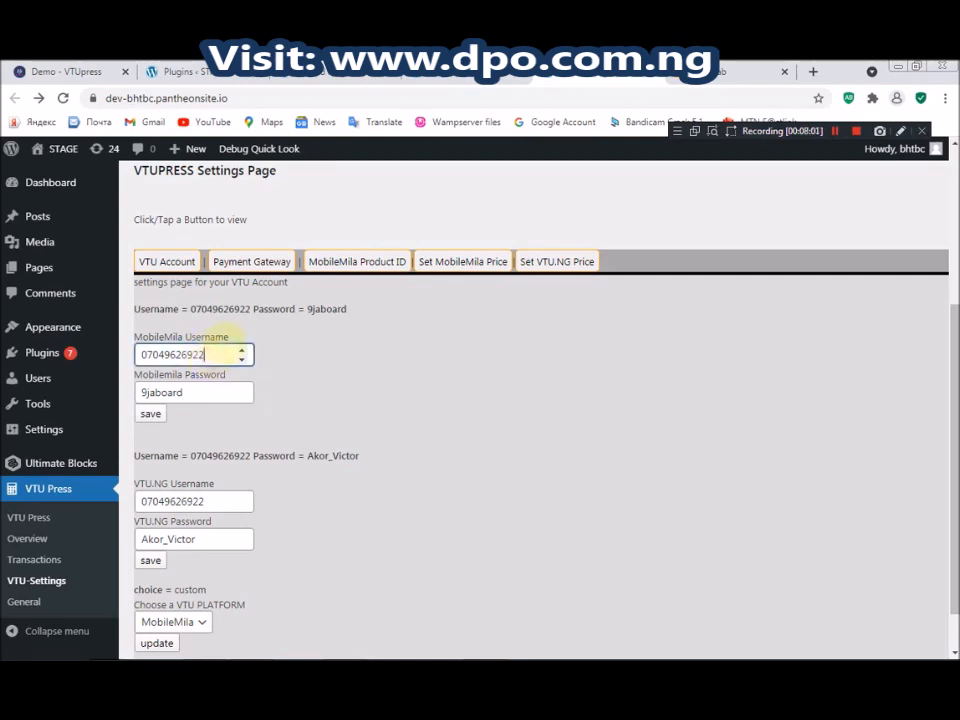
{"action": "mouse_move", "coordinate": [186, 355]}
{"action": "left_mouse_down"}
{"action": "mouse_move", "coordinate": [222, 365]}
{"action": "mouse_move", "coordinate": [246, 354]}
{"action": "mouse_move", "coordinate": [182, 308]}
{"action": "mouse_move", "coordinate": [186, 338]}
{"action": "left_mouse_up"}
{"action": "left_click", "coordinate": [215, 394]}
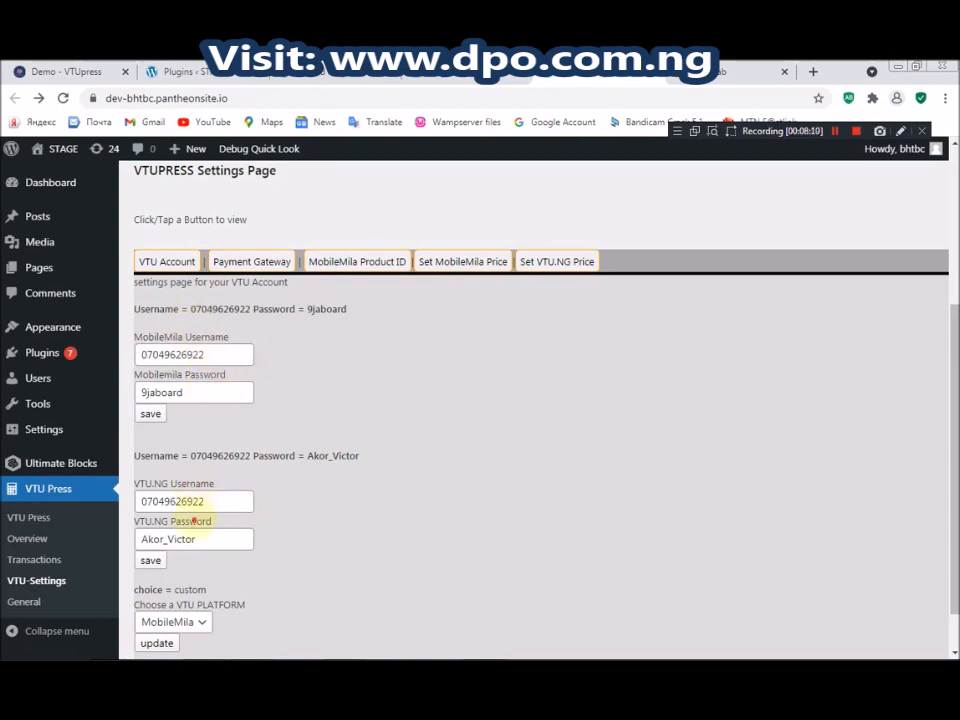
{"action": "left_click_drag", "start_coordinate": [170, 485], "coordinate": [146, 484]}
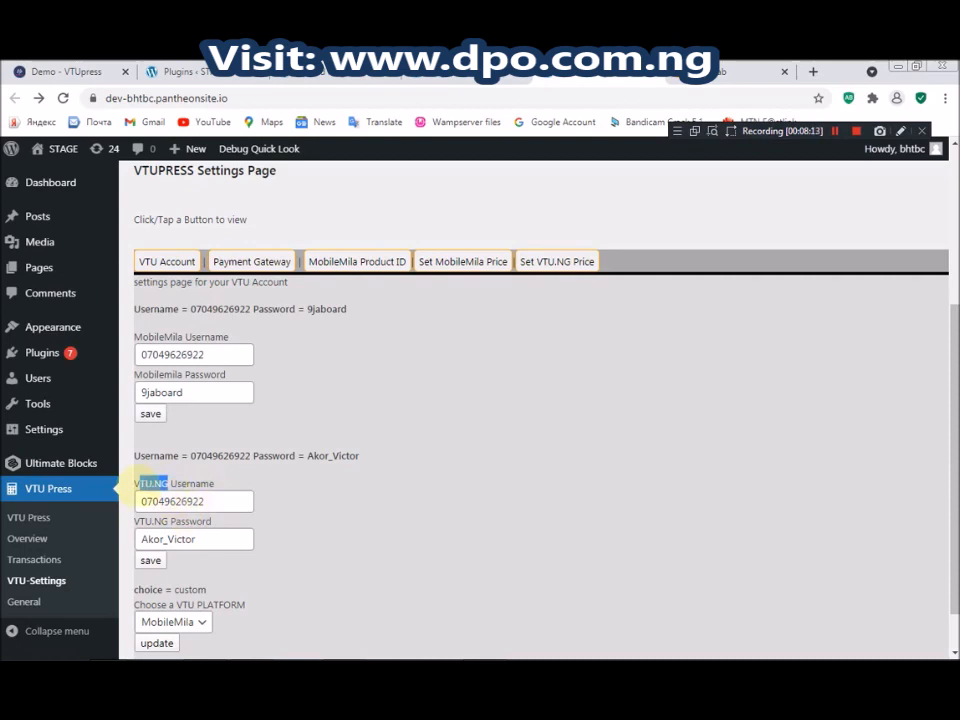
{"action": "left_click_drag", "start_coordinate": [188, 335], "coordinate": [124, 343]}
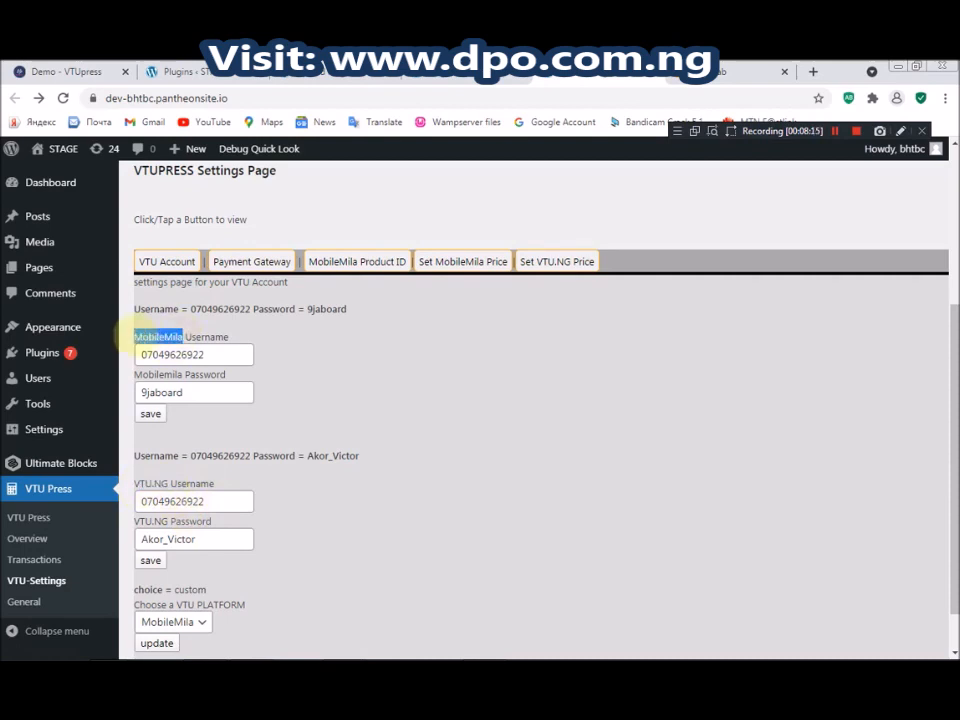
{"action": "left_click", "coordinate": [397, 458]}
{"action": "left_click_drag", "start_coordinate": [954, 425], "coordinate": [954, 503]}
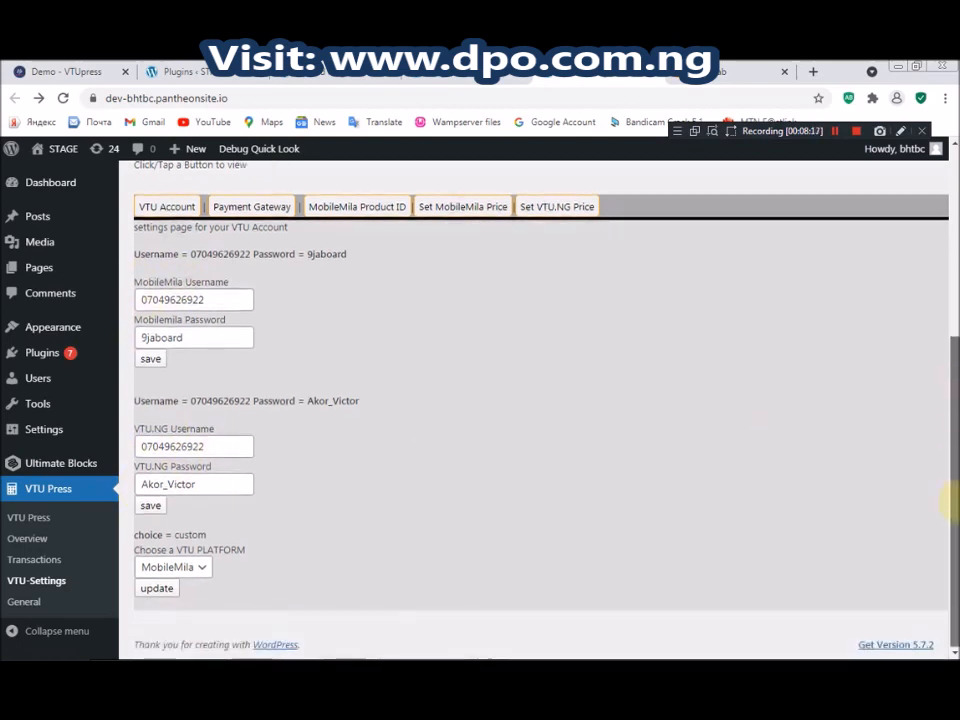
Choose VTU.NG in the Choose a VTU PLATFORM dropdown and save it with update
{"action": "left_click", "coordinate": [172, 566]}
{"action": "left_click", "coordinate": [254, 574]}
{"action": "left_click", "coordinate": [198, 572]}
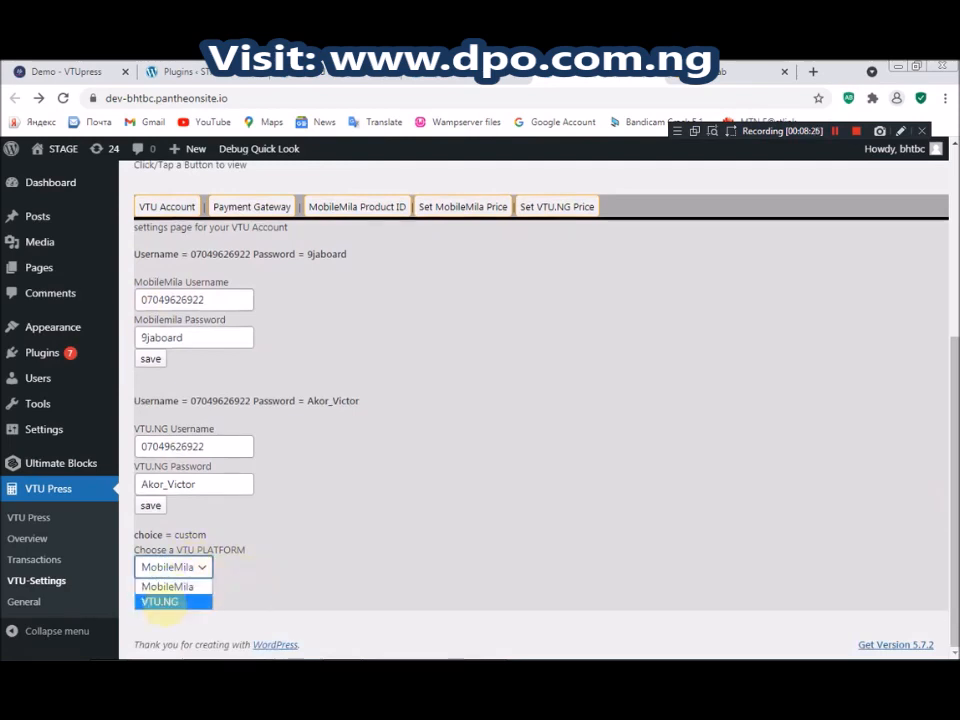
{"action": "left_click", "coordinate": [212, 534]}
{"action": "double_click", "coordinate": [205, 535]}
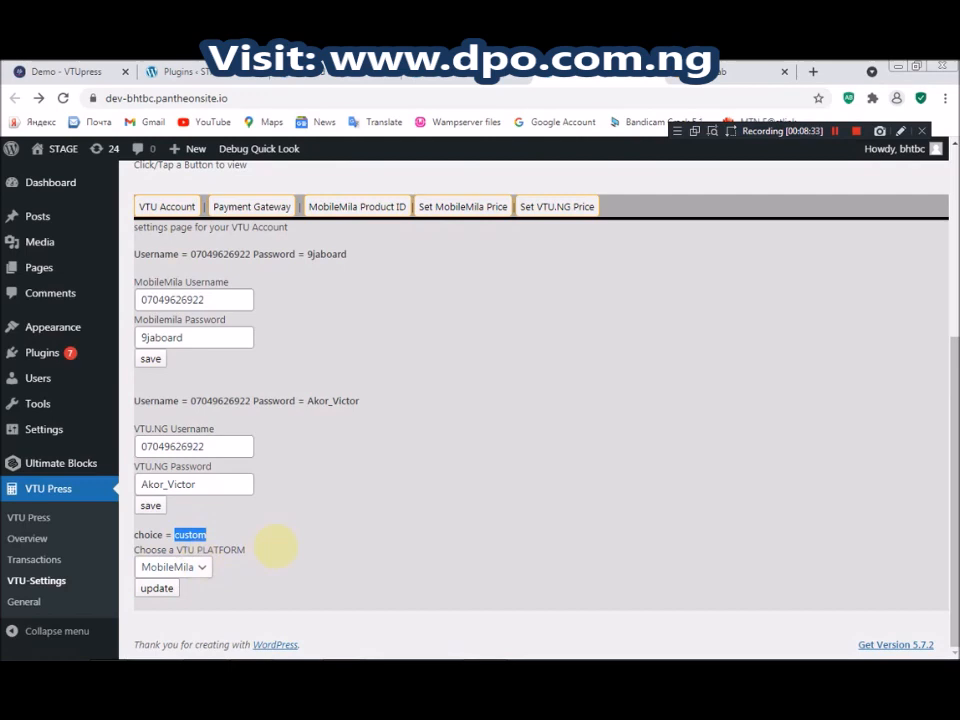
{"action": "left_click", "coordinate": [200, 563]}
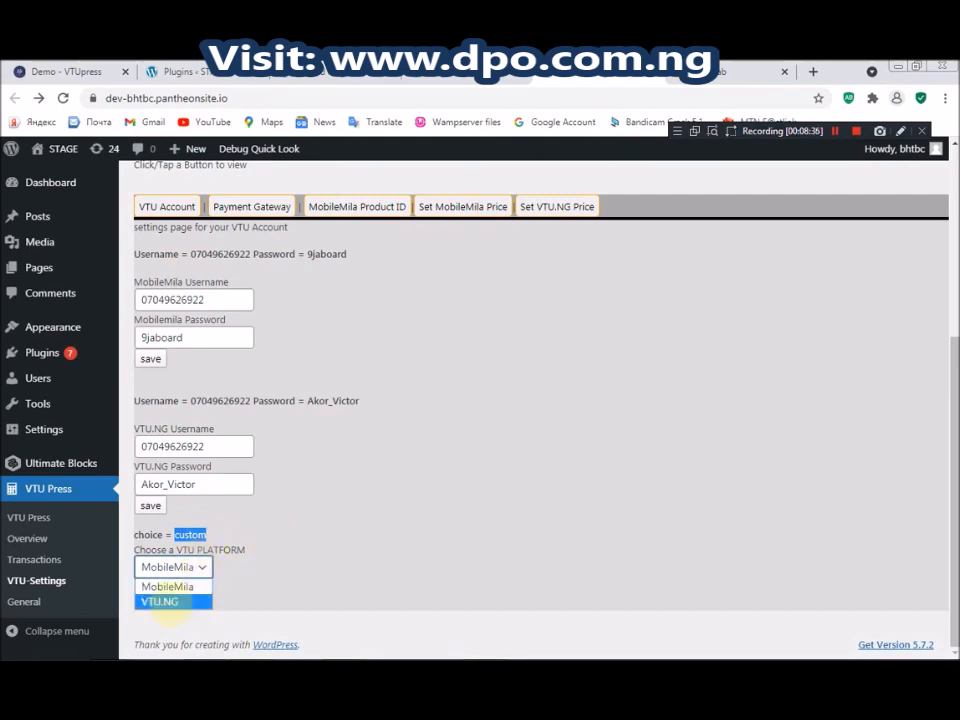
{"action": "left_click", "coordinate": [160, 587]}
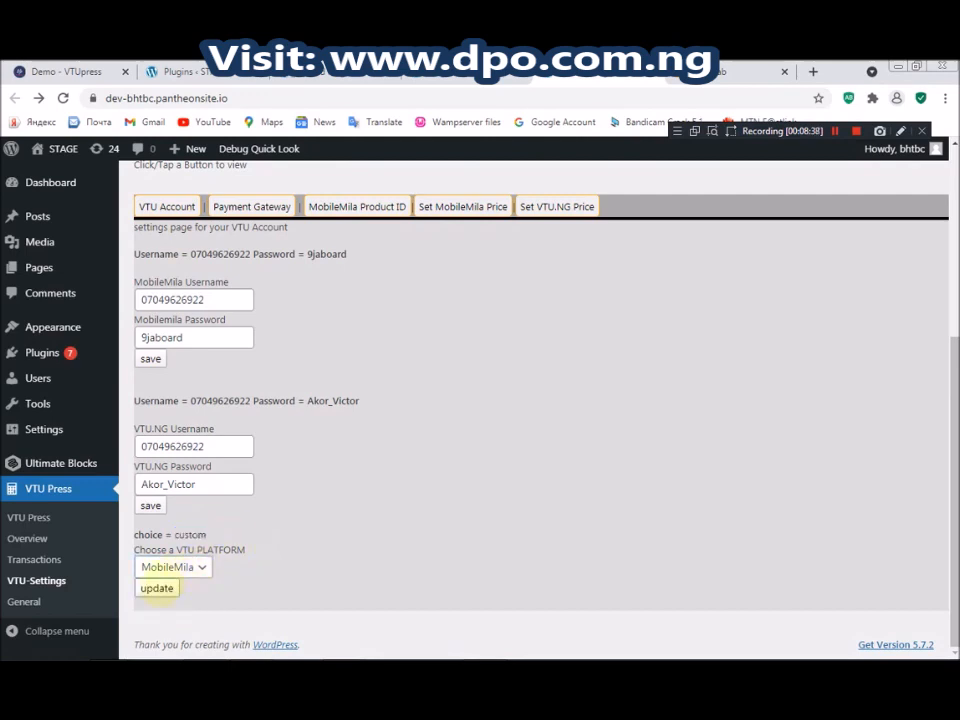
{"action": "left_click", "coordinate": [172, 567]}
{"action": "left_click", "coordinate": [170, 600]}
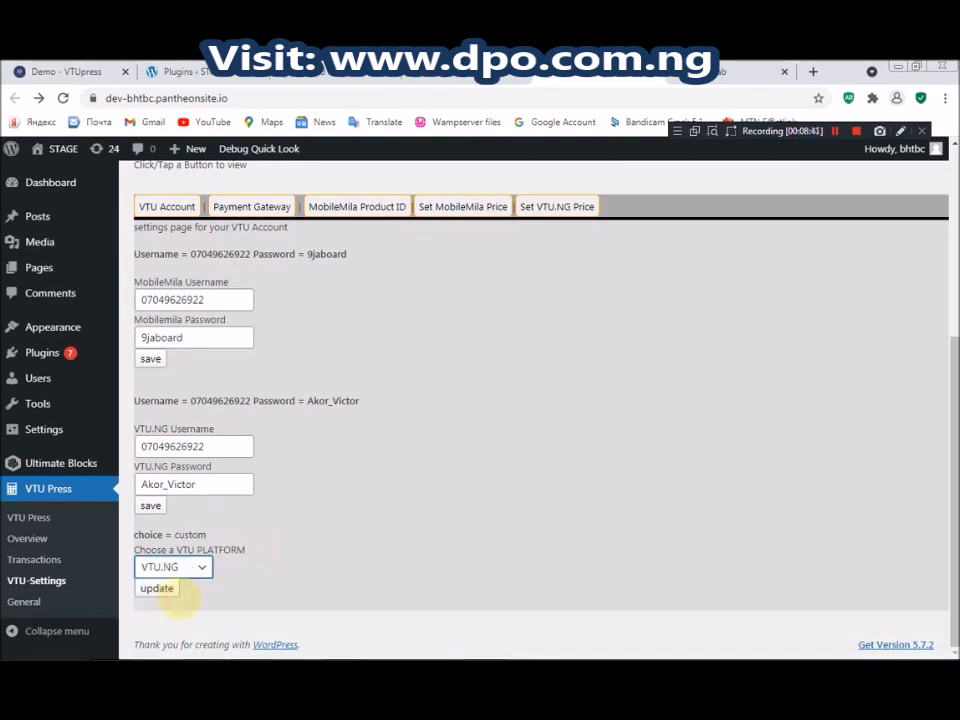
{"action": "left_click_drag", "start_coordinate": [180, 447], "coordinate": [107, 444]}
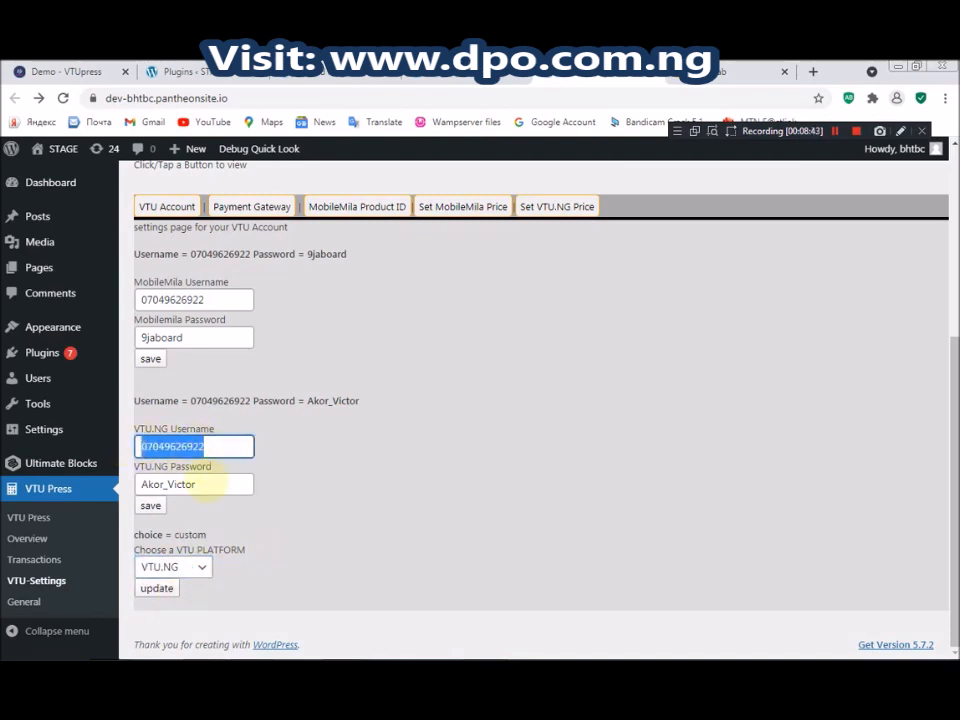
{"action": "left_click", "coordinate": [207, 483]}
{"action": "left_click_drag", "start_coordinate": [207, 483], "coordinate": [140, 484]}
{"action": "left_click", "coordinate": [157, 588]}
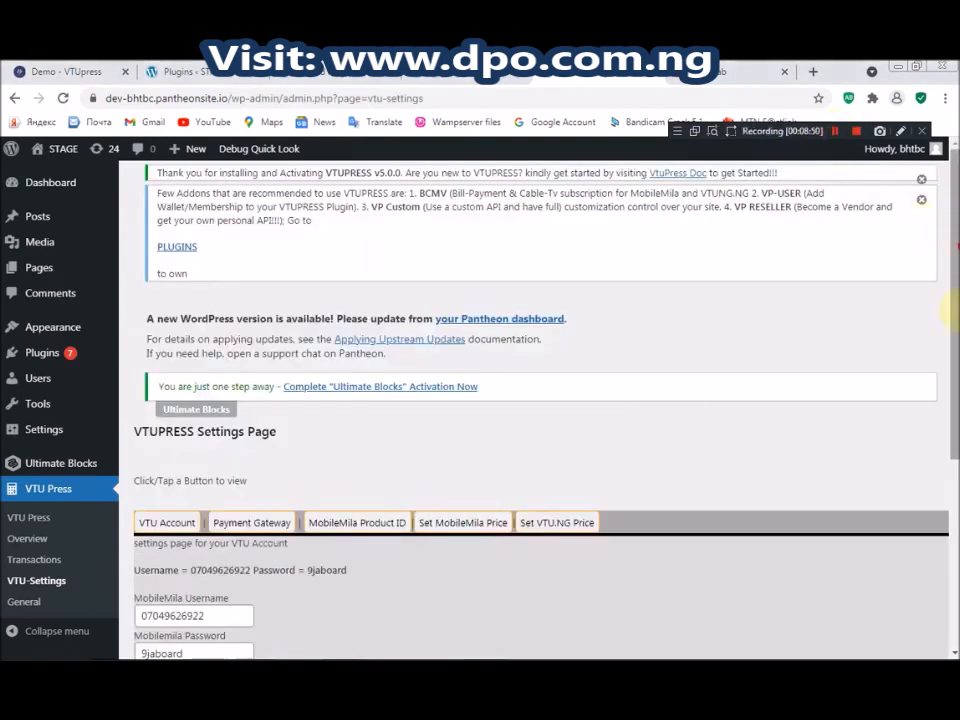
Check that the stored platform choice now reads vtung
{"action": "scroll", "coordinate": [489, 438], "scroll_direction": "down", "scroll_amount": 3}
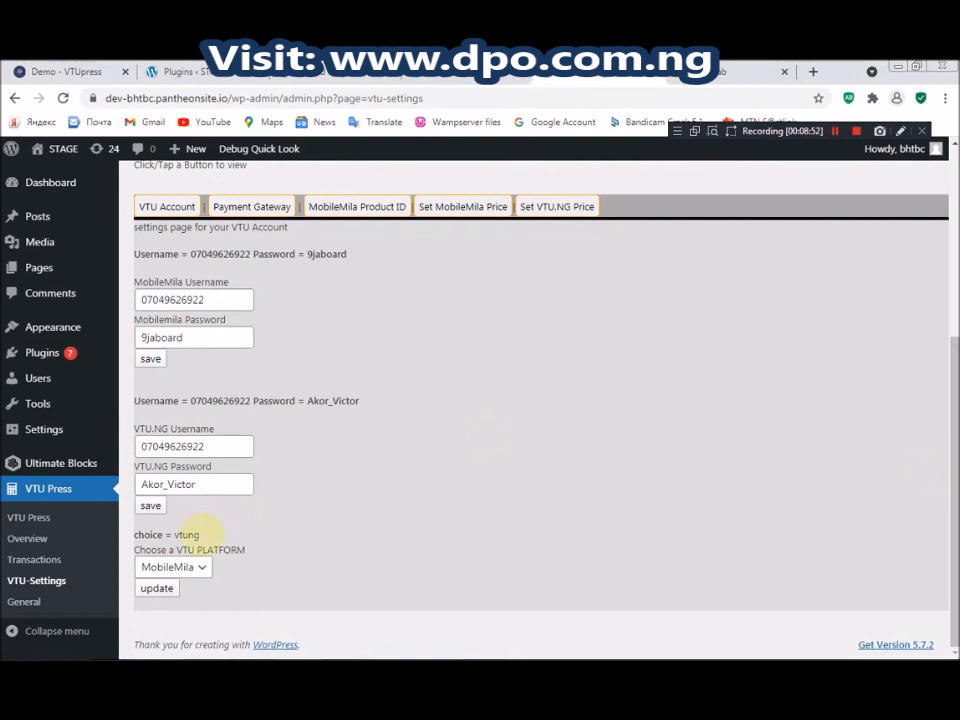
{"action": "double_click", "coordinate": [186, 534]}
{"action": "left_click_drag", "start_coordinate": [186, 534], "coordinate": [143, 535]}
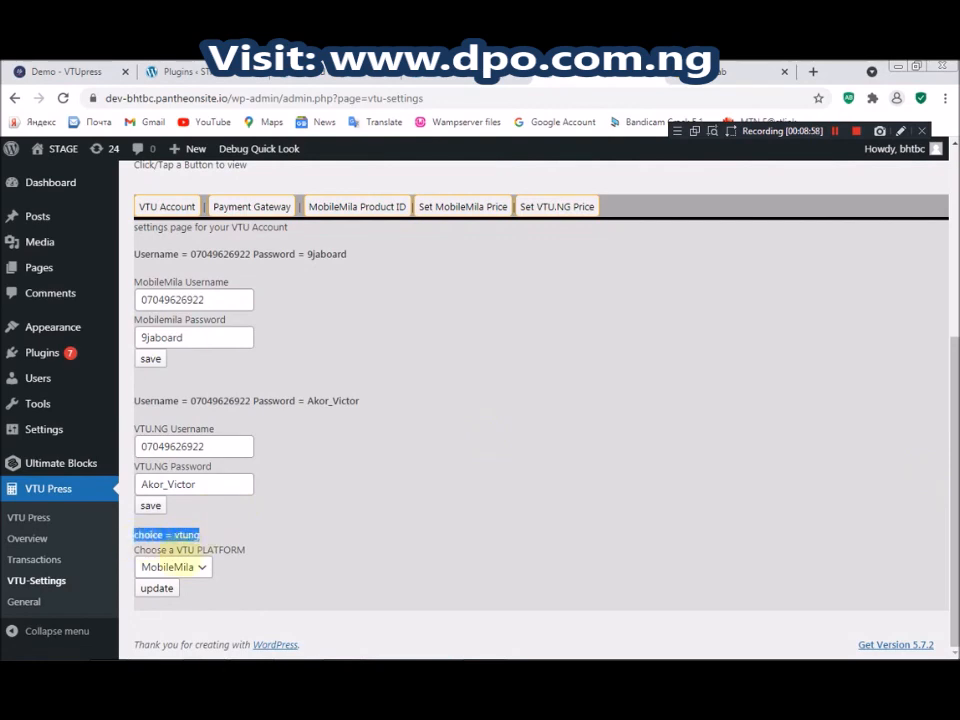
{"action": "left_click", "coordinate": [193, 566]}
{"action": "left_click", "coordinate": [234, 517]}
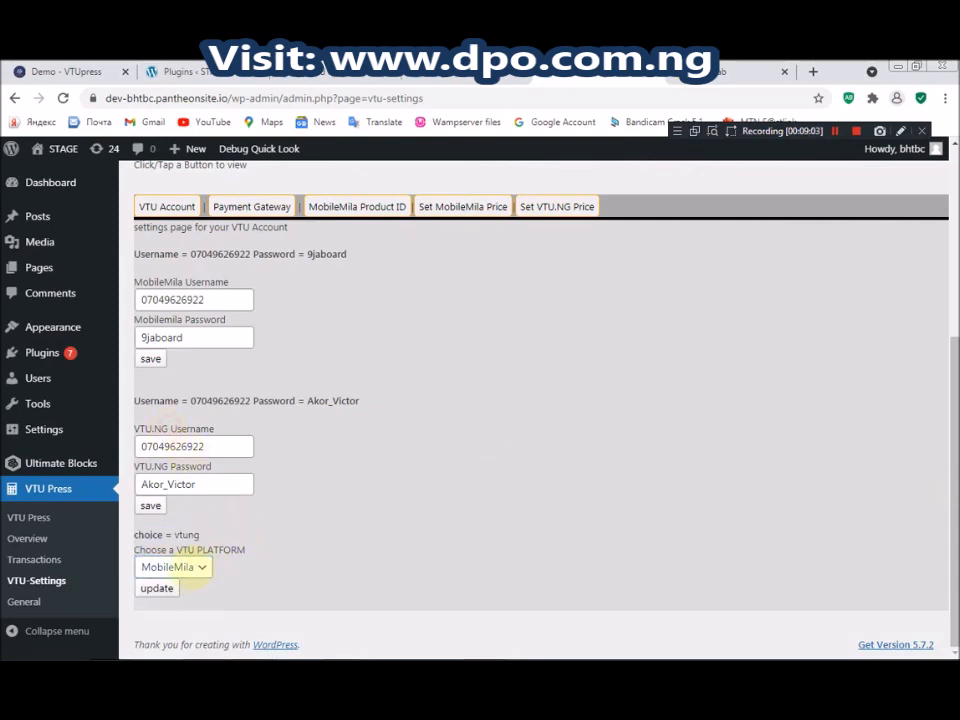
{"action": "left_click", "coordinate": [188, 567]}
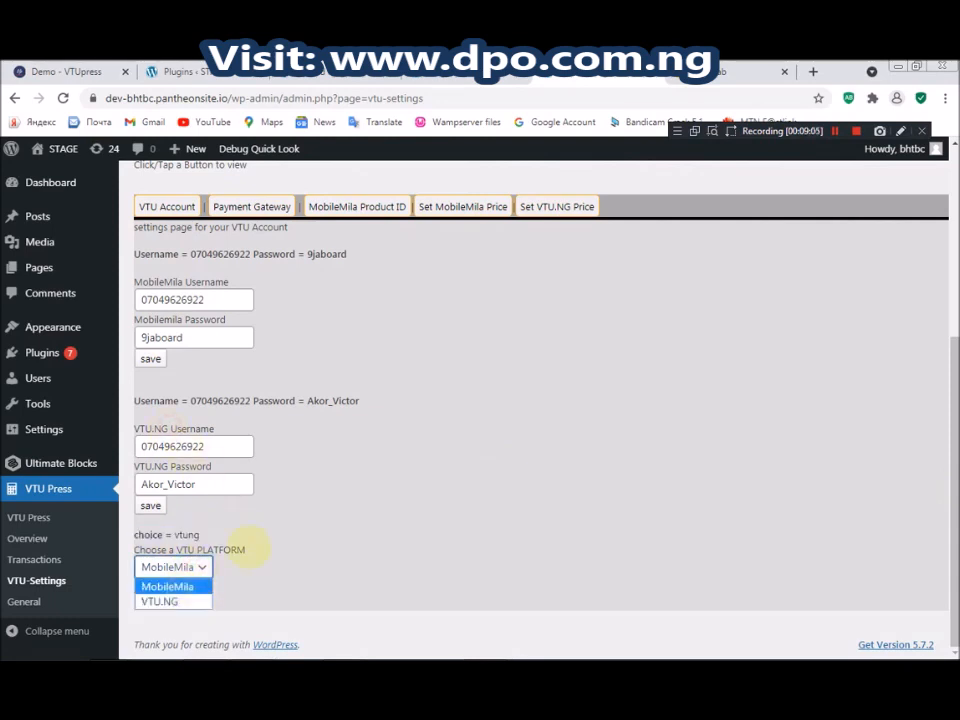
{"action": "left_click", "coordinate": [249, 548]}
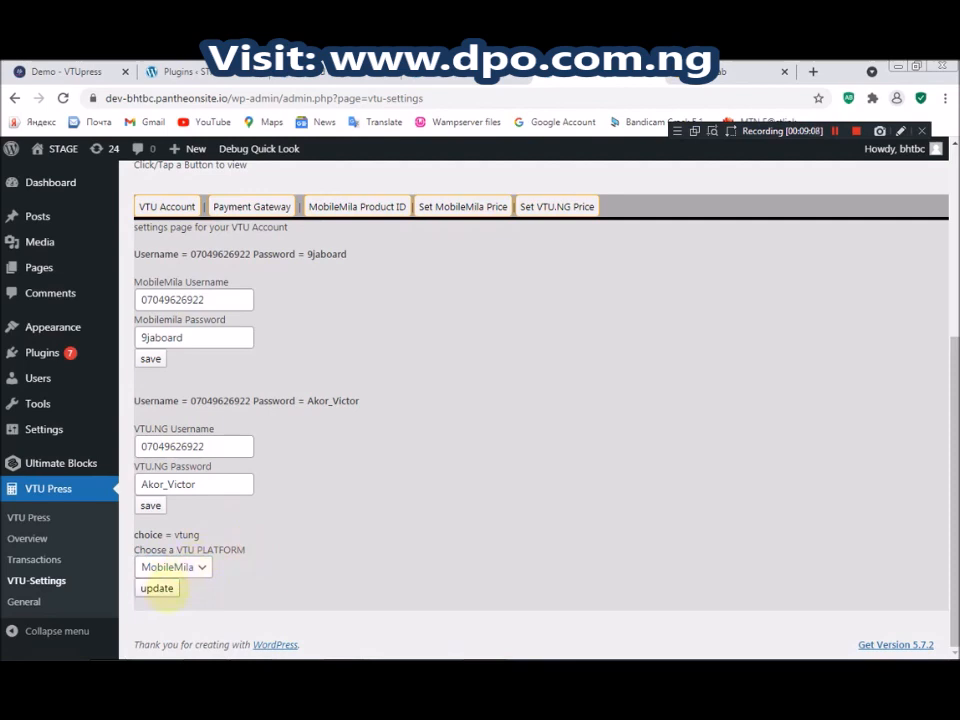
{"action": "double_click", "coordinate": [160, 428]}
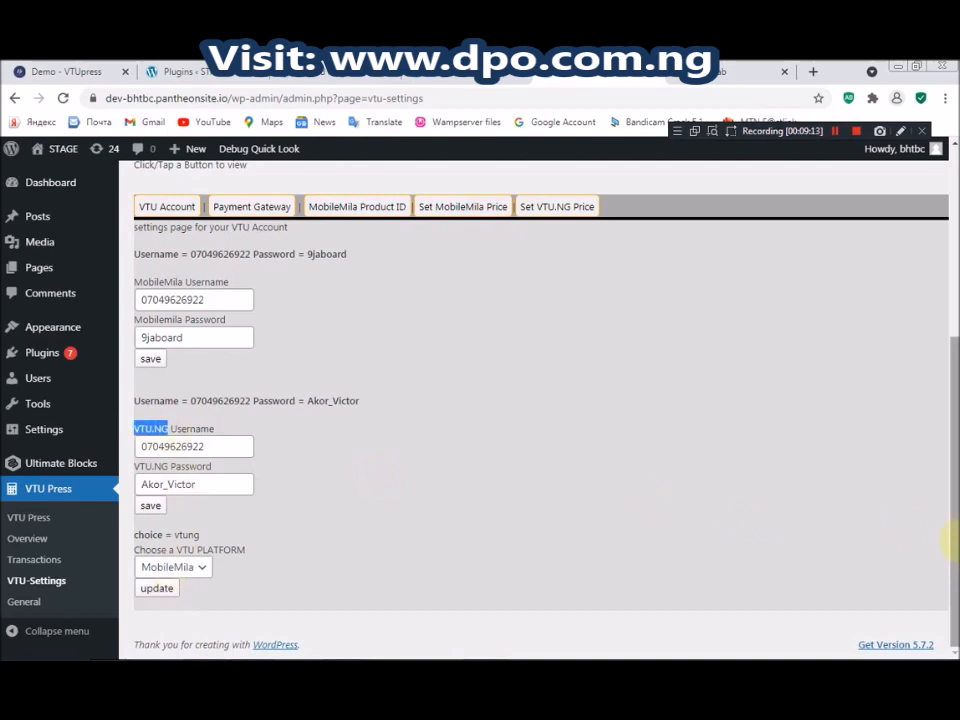
{"action": "scroll", "coordinate": [943, 516], "scroll_direction": "up", "scroll_amount": 1}
{"action": "scroll", "coordinate": [945, 453], "scroll_direction": "up", "scroll_amount": 3}
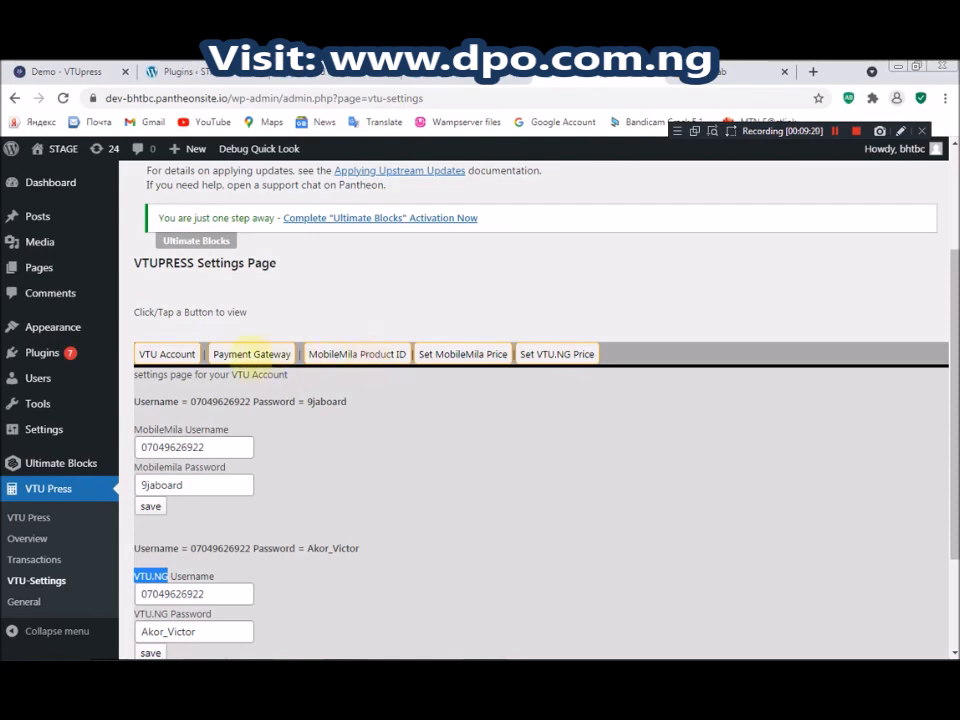
Show the Payment Gateway settings and review the Flutterwave public and secret keys
{"action": "left_click", "coordinate": [246, 354]}
{"action": "left_click_drag", "start_coordinate": [288, 498], "coordinate": [553, 529]}
{"action": "left_click", "coordinate": [549, 499]}
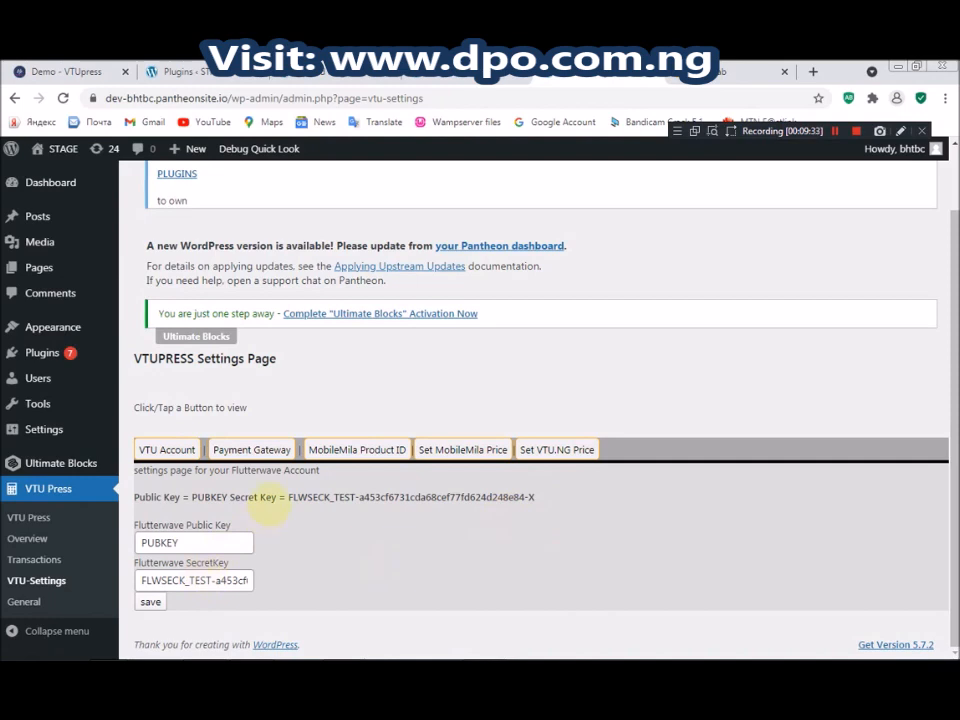
{"action": "left_click_drag", "start_coordinate": [289, 497], "coordinate": [537, 518]}
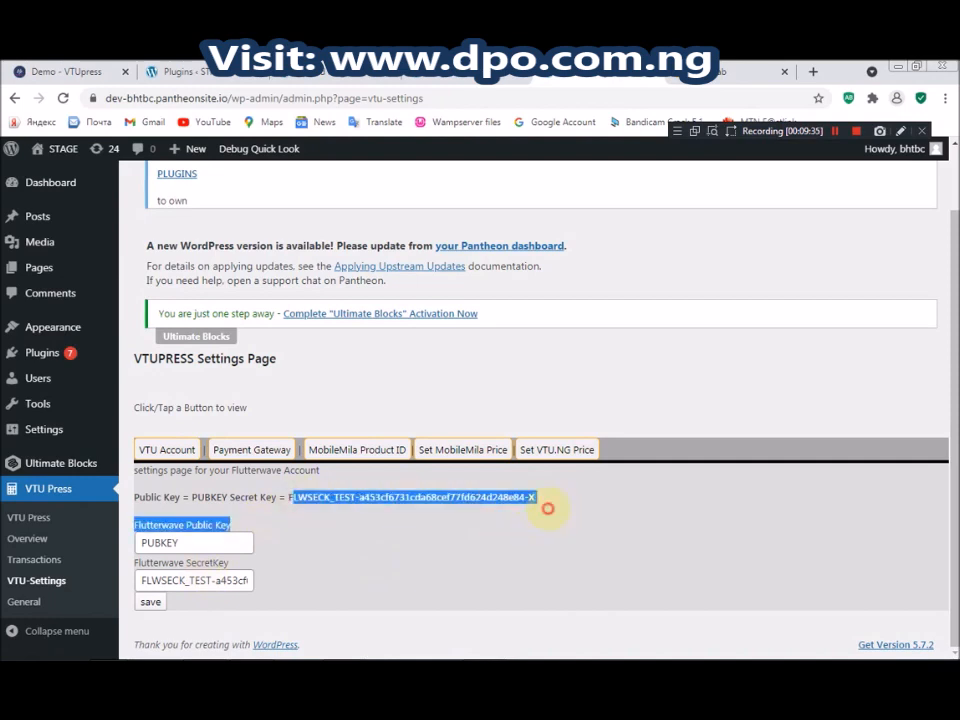
{"action": "left_click", "coordinate": [519, 490]}
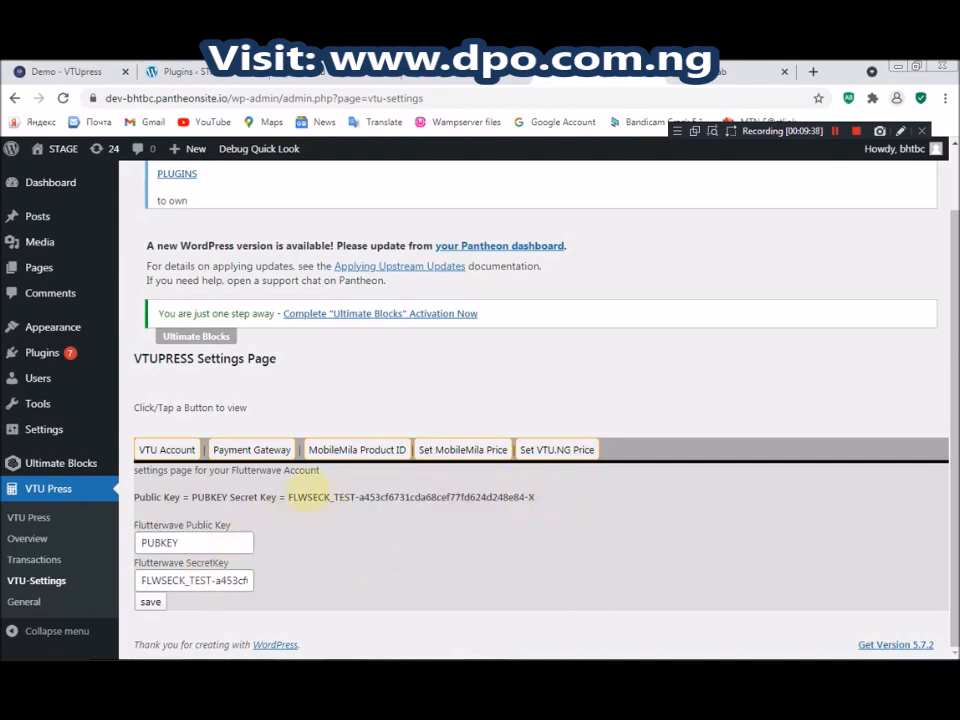
{"action": "left_click_drag", "start_coordinate": [289, 497], "coordinate": [540, 495]}
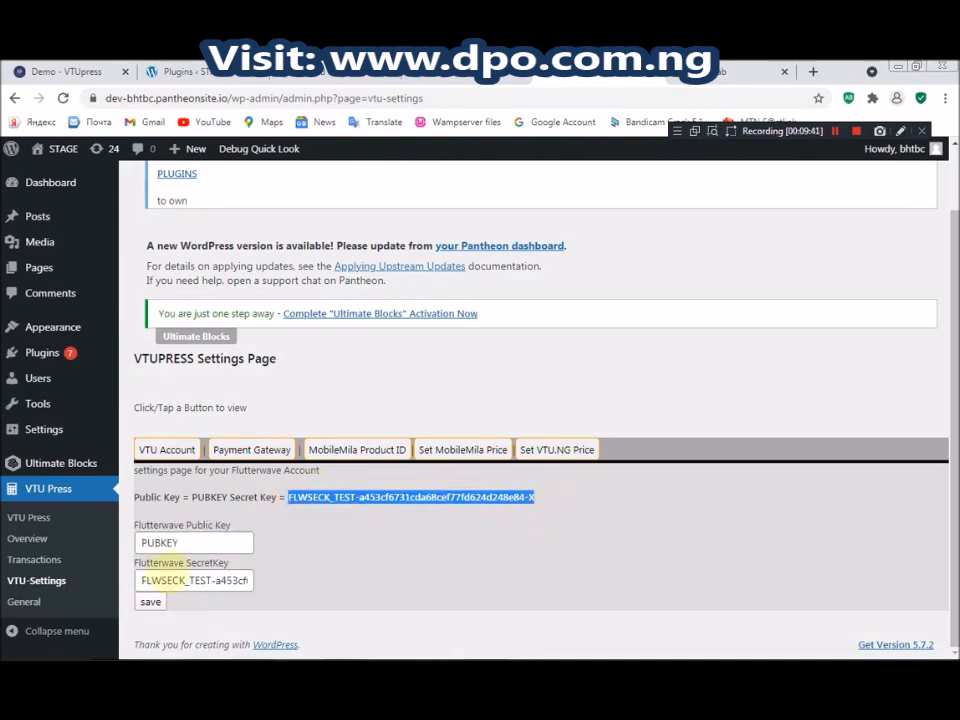
{"action": "double_click", "coordinate": [166, 580]}
{"action": "left_click", "coordinate": [166, 580]}
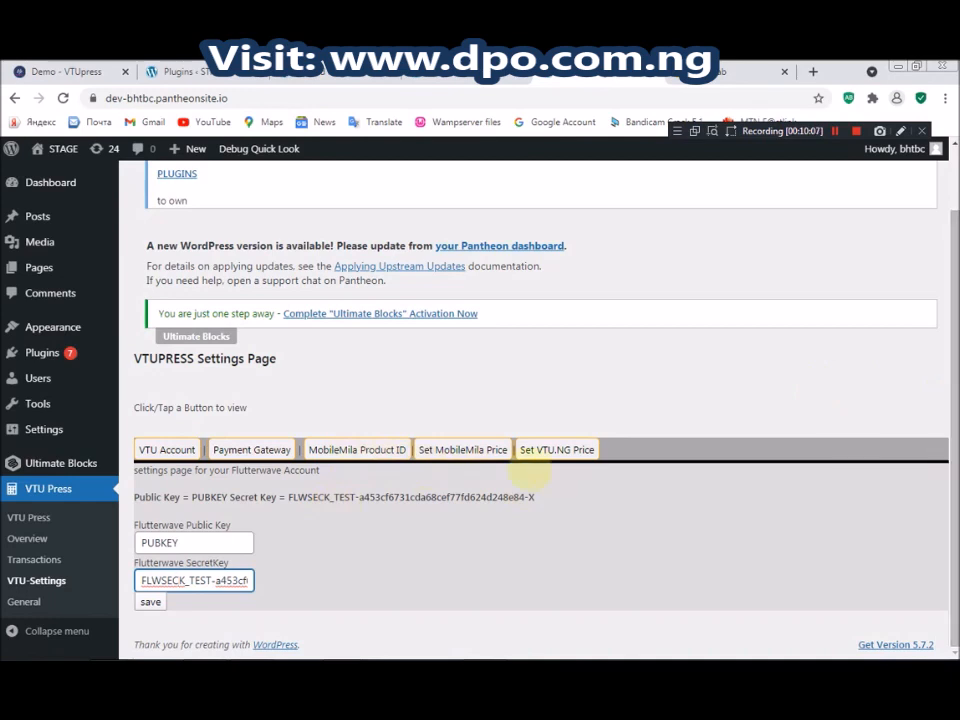
Compare the MobileMila and VTU.NG price lists, ending on VTU.NG
{"action": "left_click", "coordinate": [462, 449]}
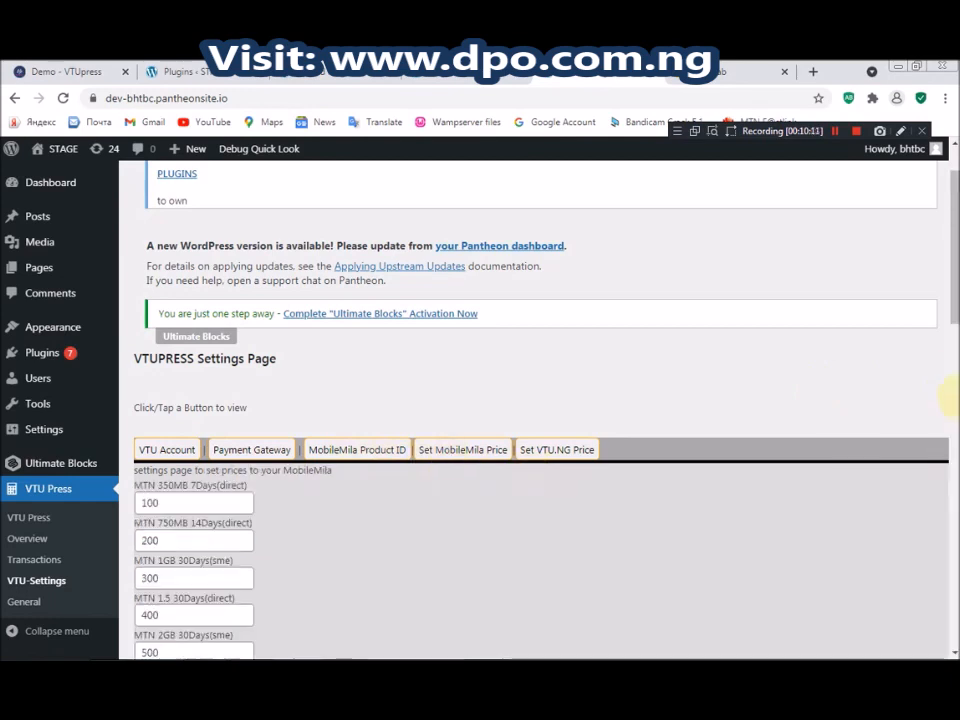
{"action": "scroll", "coordinate": [945, 335], "scroll_direction": "down", "scroll_amount": 4}
{"action": "scroll", "coordinate": [950, 325], "scroll_direction": "up", "scroll_amount": 2}
{"action": "scroll", "coordinate": [947, 317], "scroll_direction": "down", "scroll_amount": 1}
{"action": "scroll", "coordinate": [947, 317], "scroll_direction": "up", "scroll_amount": 1}
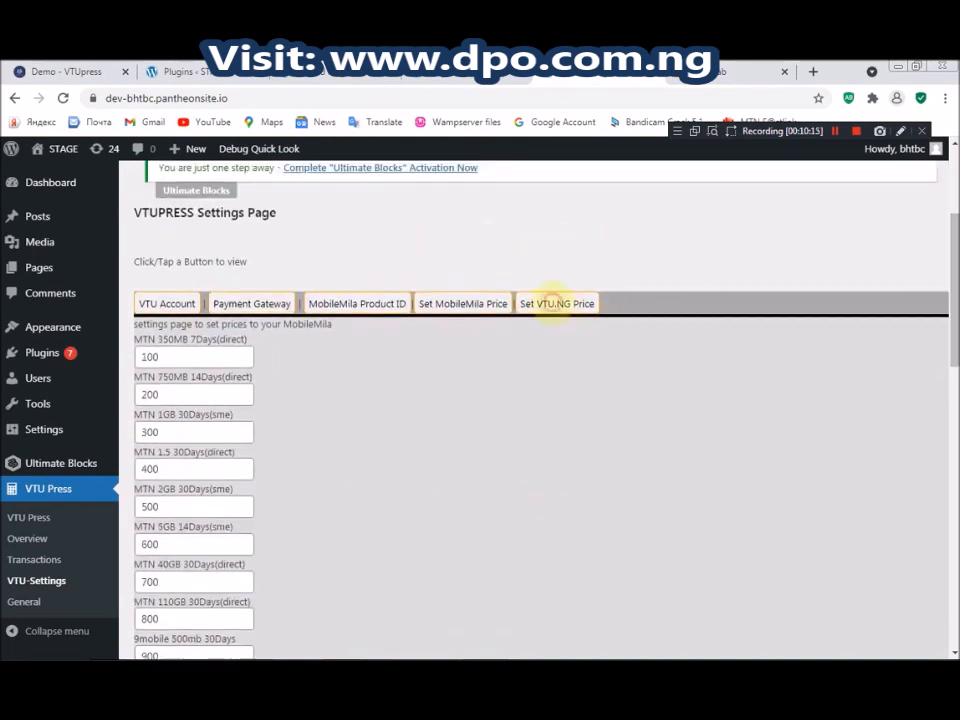
{"action": "left_click", "coordinate": [553, 303]}
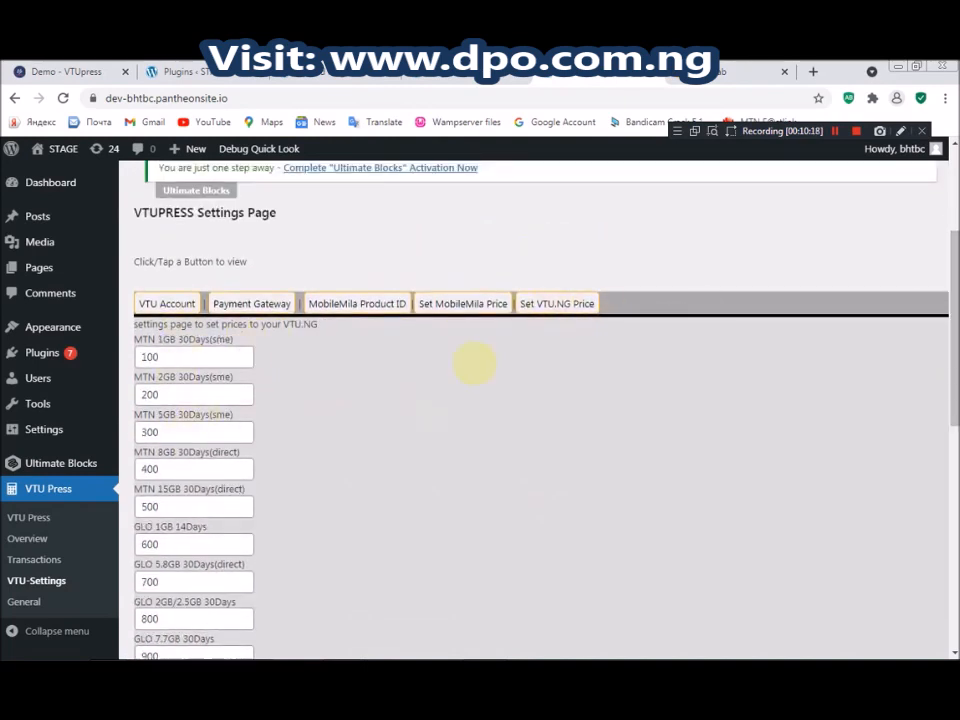
{"action": "left_click_drag", "start_coordinate": [950, 347], "coordinate": [950, 350]}
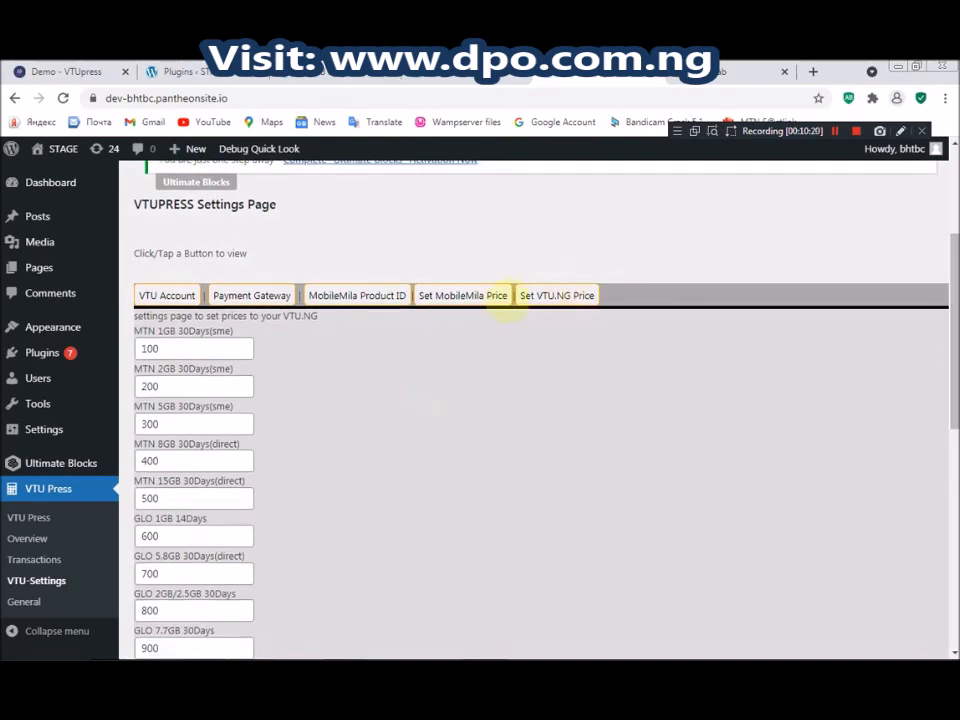
{"action": "left_click", "coordinate": [490, 298]}
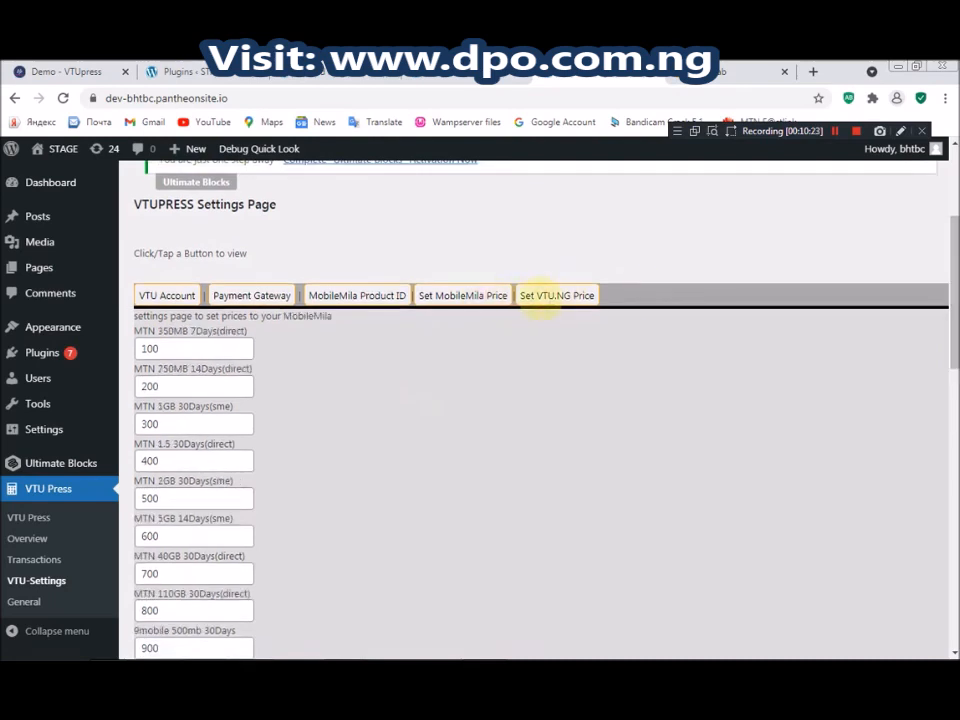
{"action": "left_click", "coordinate": [545, 300]}
Review the VTU.NG prices, from MTN 1GB 30Days(sme) at 100 up to 2200
{"action": "left_click_drag", "start_coordinate": [138, 316], "coordinate": [308, 318]}
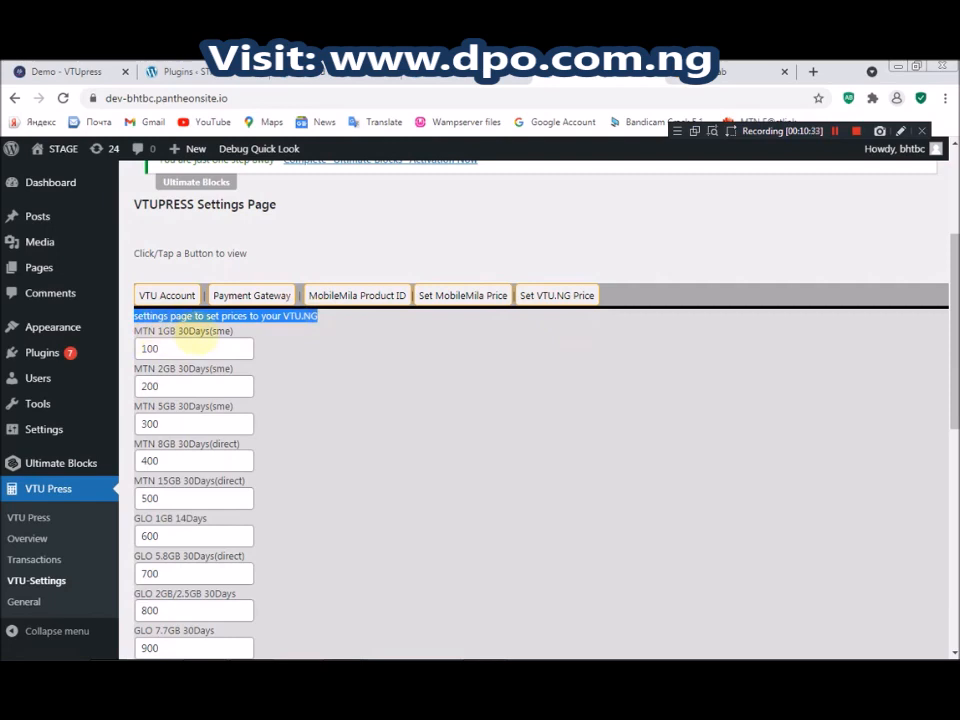
{"action": "left_click", "coordinate": [183, 349]}
{"action": "left_click", "coordinate": [180, 383]}
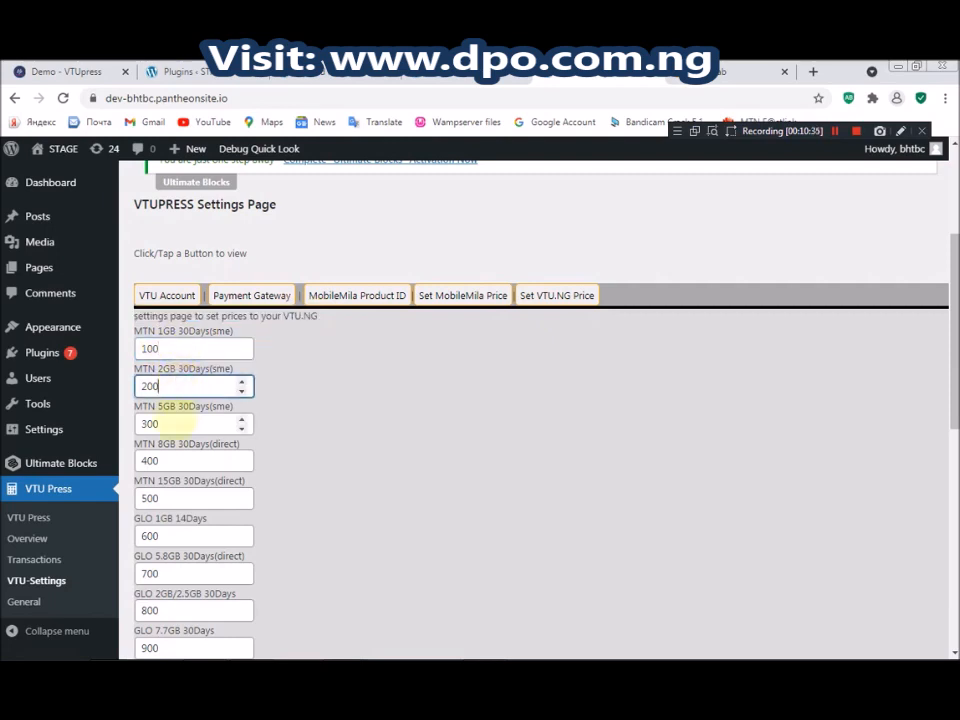
{"action": "left_click", "coordinate": [163, 423]}
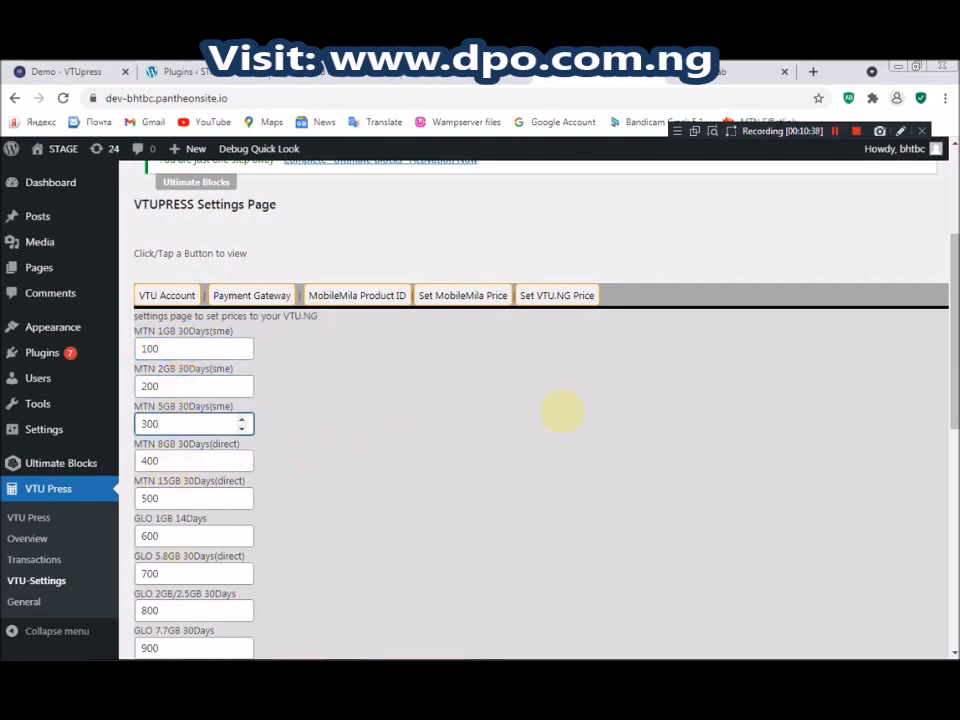
{"action": "left_click_drag", "start_coordinate": [283, 316], "coordinate": [313, 316]}
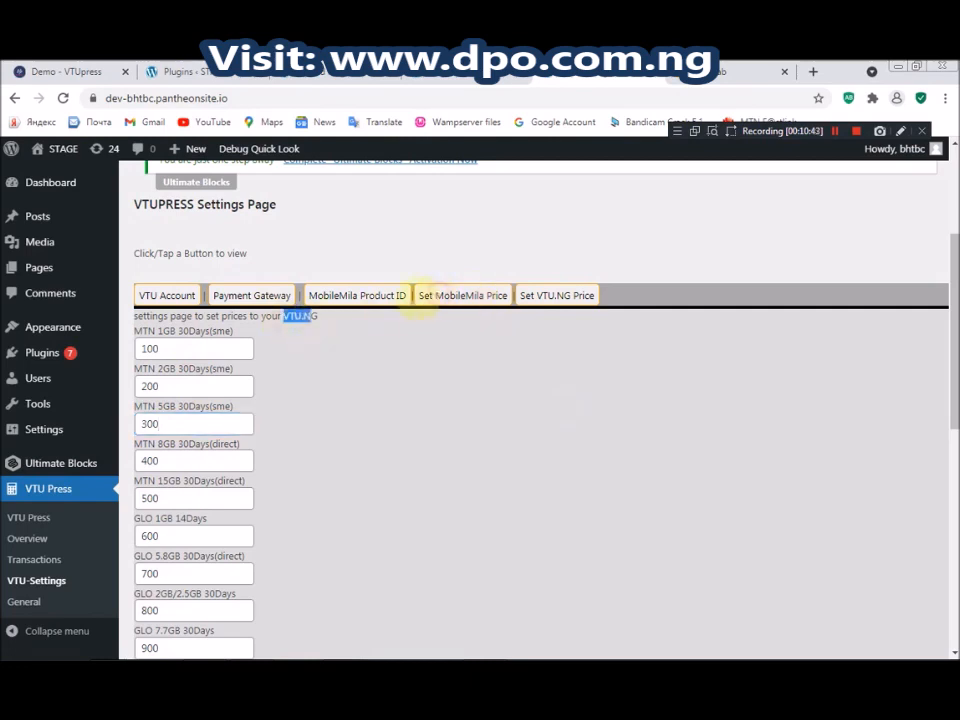
{"action": "left_click", "coordinate": [420, 296]}
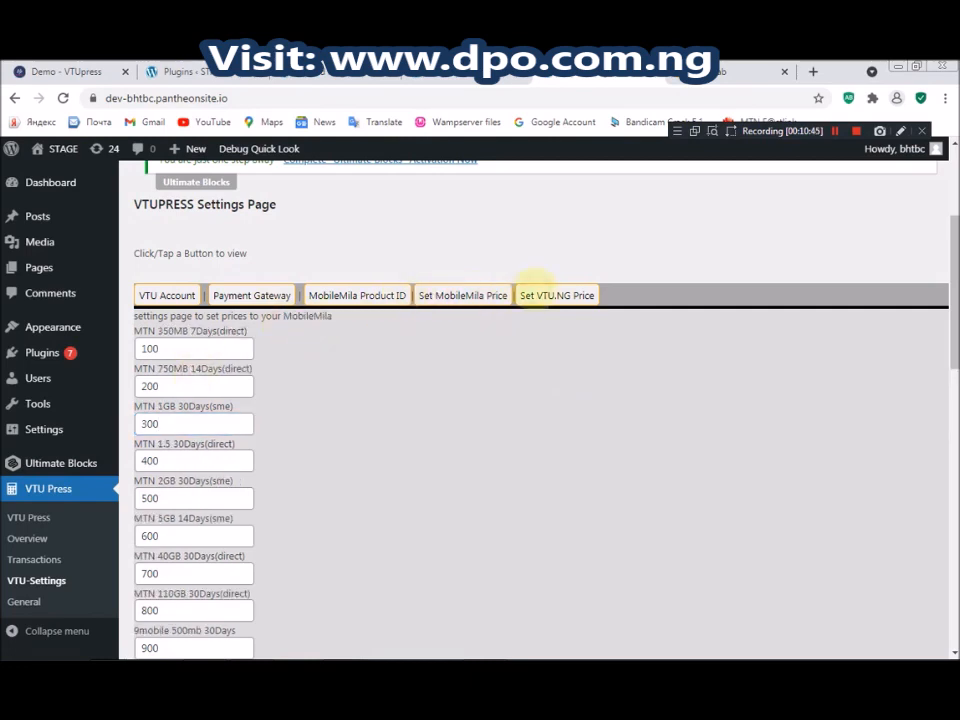
{"action": "left_click", "coordinate": [527, 294]}
{"action": "left_click_drag", "start_coordinate": [953, 330], "coordinate": [949, 636]}
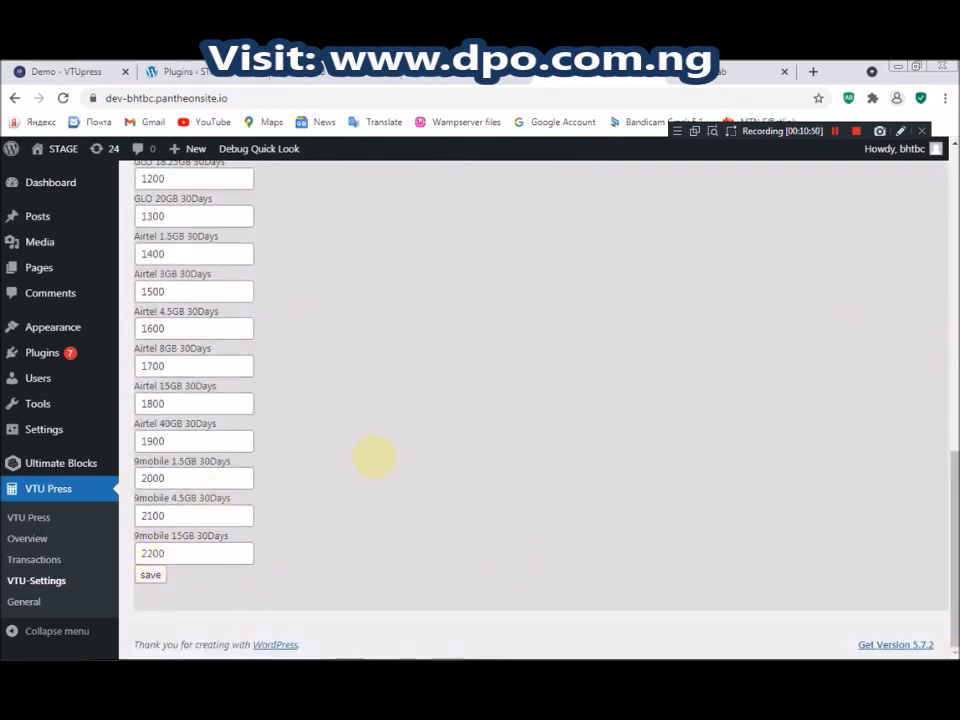
{"action": "left_click_drag", "start_coordinate": [951, 529], "coordinate": [952, 341]}
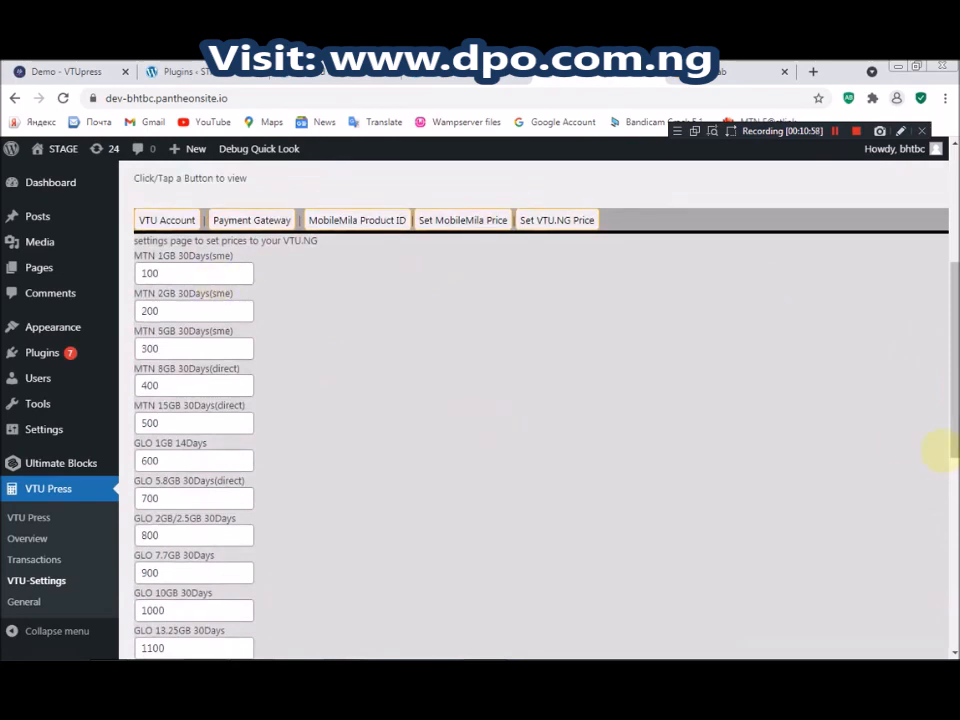
{"action": "scroll", "coordinate": [354, 257], "scroll_direction": "up", "scroll_amount": 3}
Open Pages > Add New in a new browser tab and switch to the blank page editor
{"action": "mouse_move", "coordinate": [50, 264]}
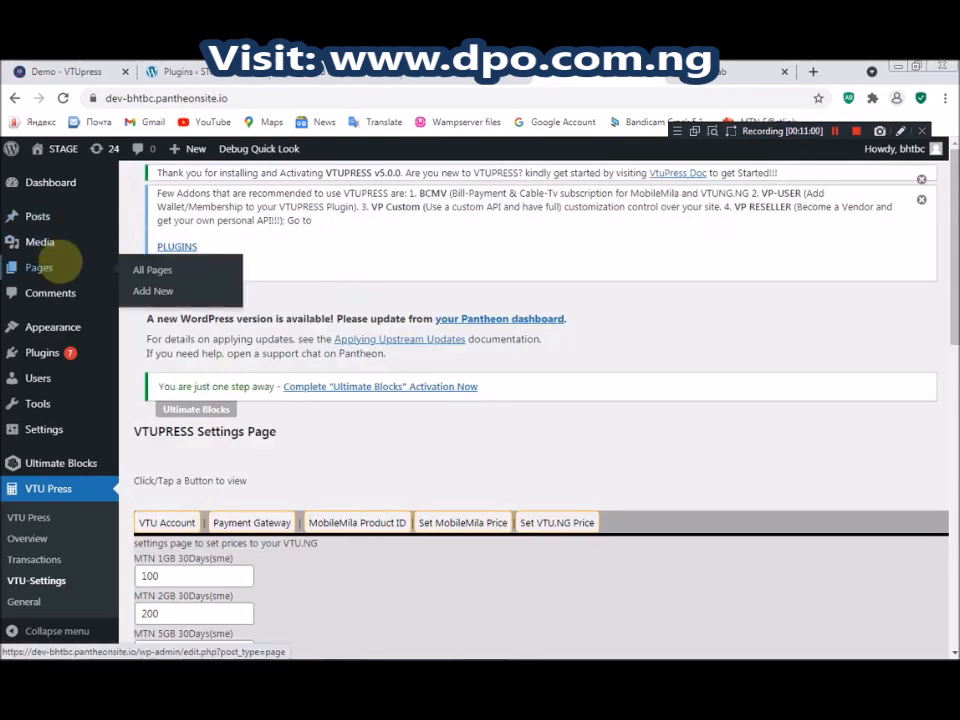
{"action": "right_click", "coordinate": [155, 290]}
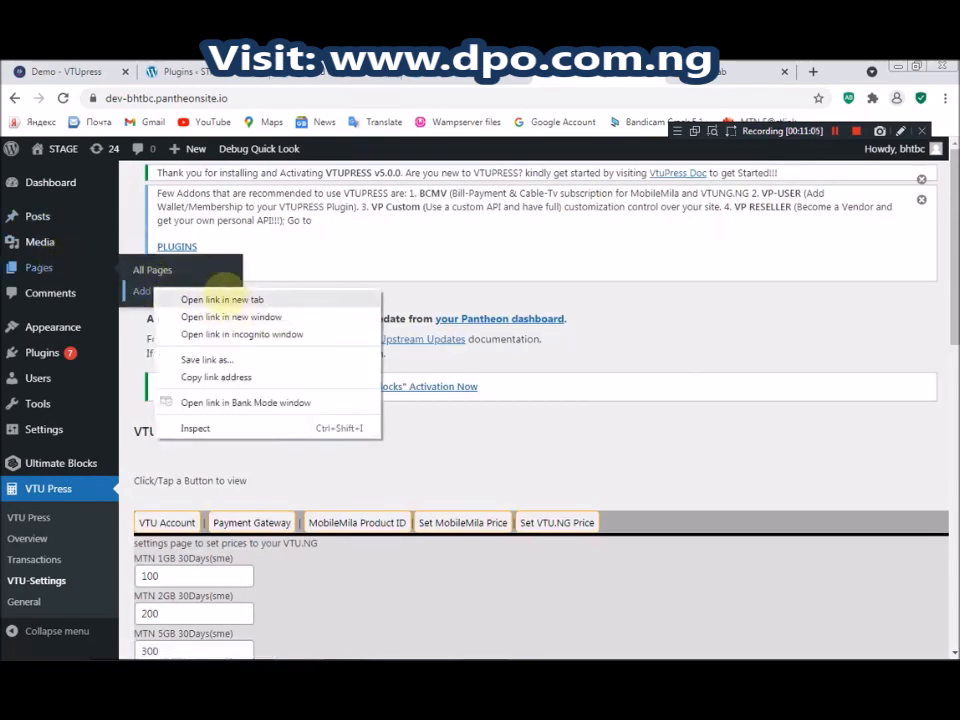
{"action": "left_click", "coordinate": [225, 299]}
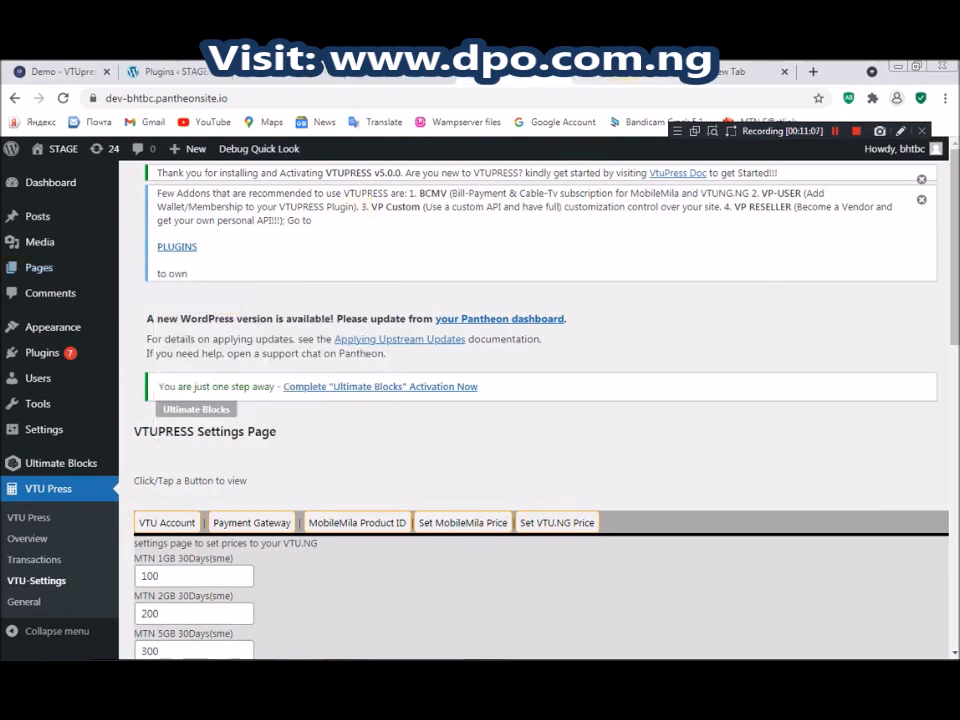
{"action": "left_click", "coordinate": [624, 73]}
{"action": "left_click", "coordinate": [834, 131]}
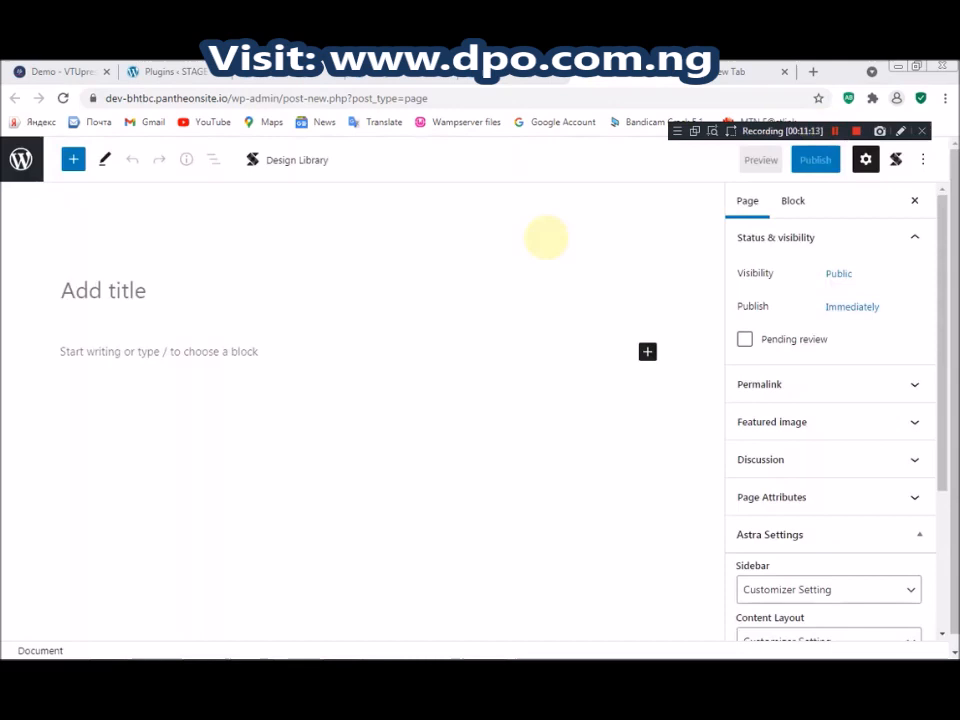
Title the new page 'tutor' and enter the [vtupress] shortcode as its content
{"action": "left_click", "coordinate": [211, 279]}
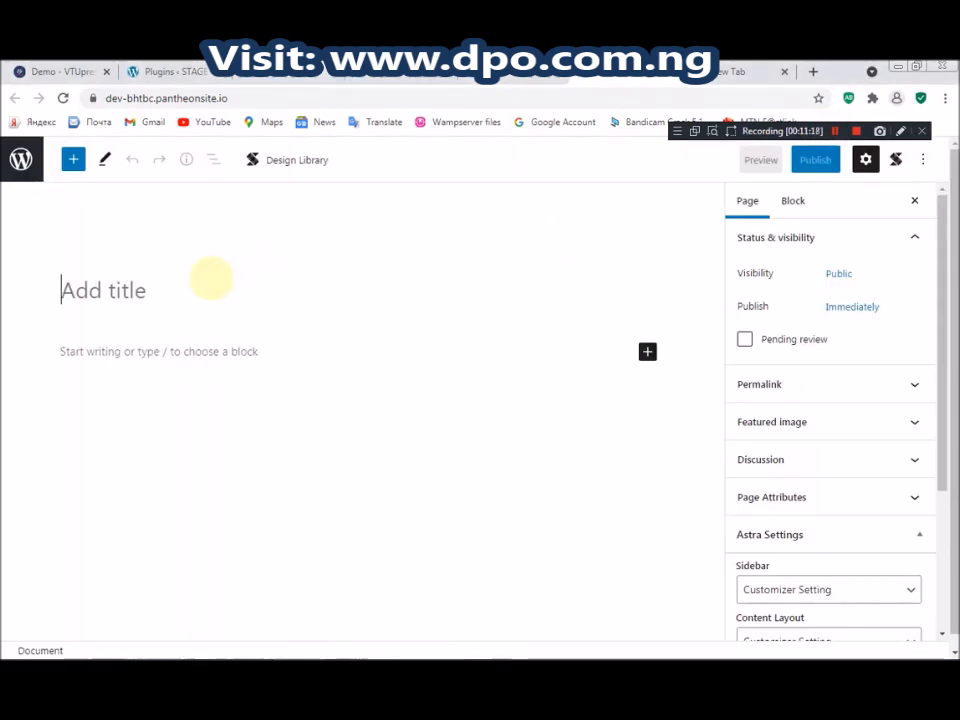
{"action": "type", "text": "tutor"}
{"action": "left_click", "coordinate": [187, 349]}
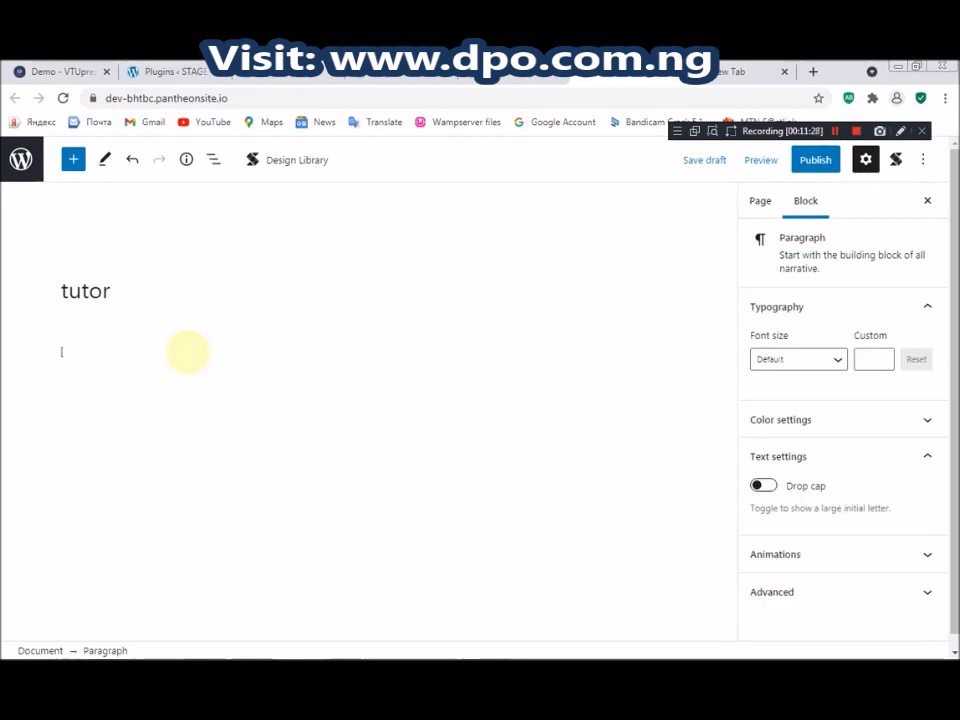
{"action": "type", "text": "[vtupress]"}
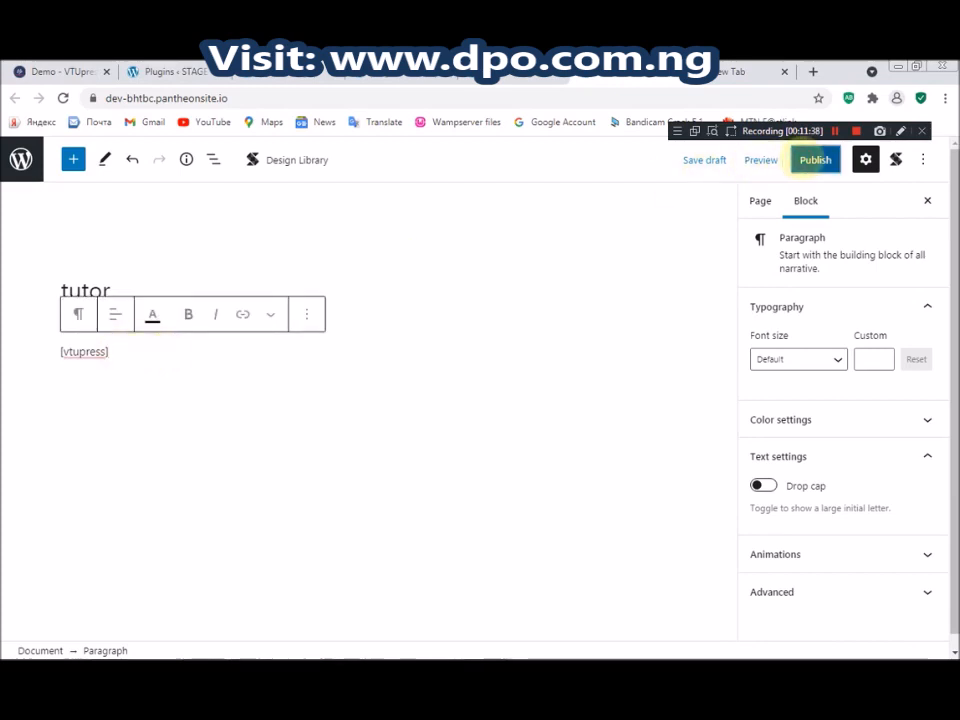
Publish the tutor page and bring up the View Page link options
{"action": "left_click", "coordinate": [808, 158]}
{"action": "left_click", "coordinate": [796, 160]}
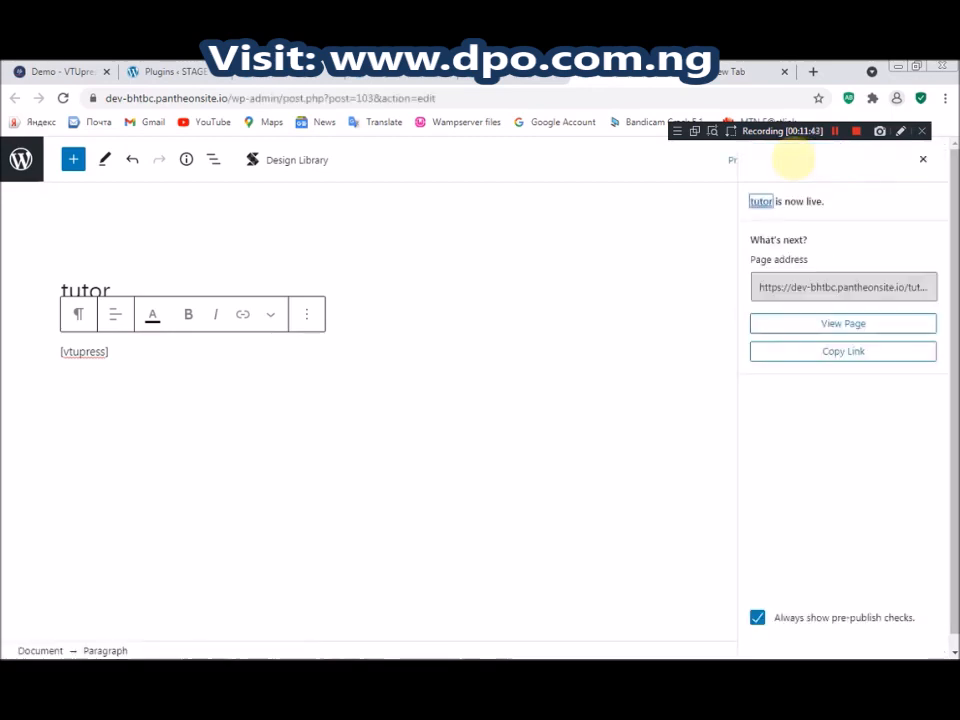
{"action": "left_click", "coordinate": [142, 610]}
{"action": "right_click", "coordinate": [142, 610]}
Open the live tutor page in a new tab and try its Choose, Name, Network, Amount and Phone fields
{"action": "left_click", "coordinate": [210, 465]}
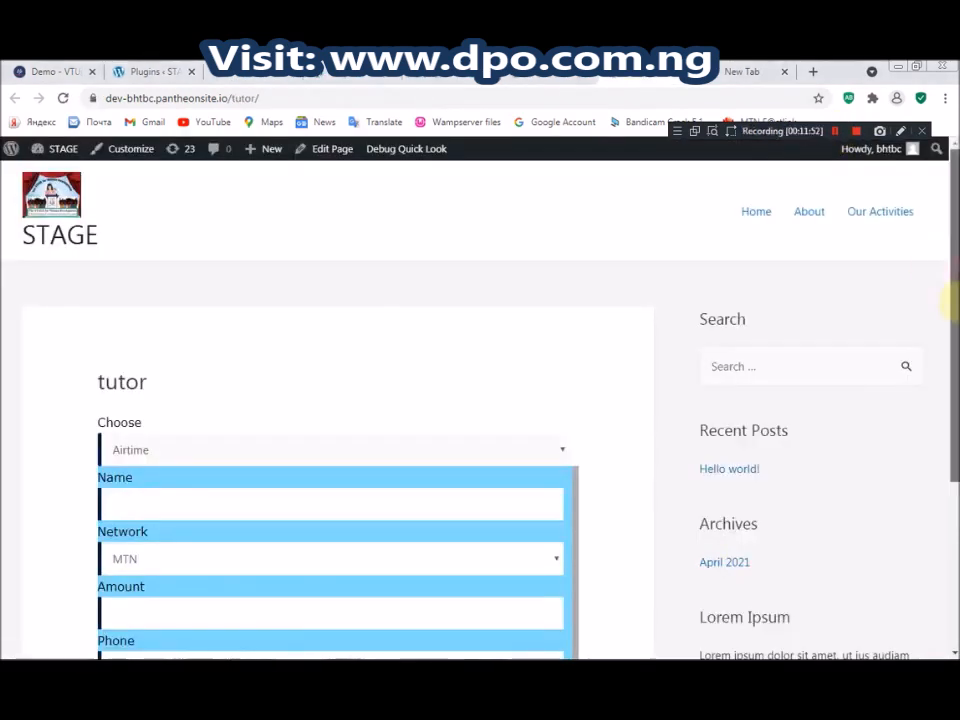
{"action": "scroll", "coordinate": [950, 300], "scroll_direction": "down", "scroll_amount": 2}
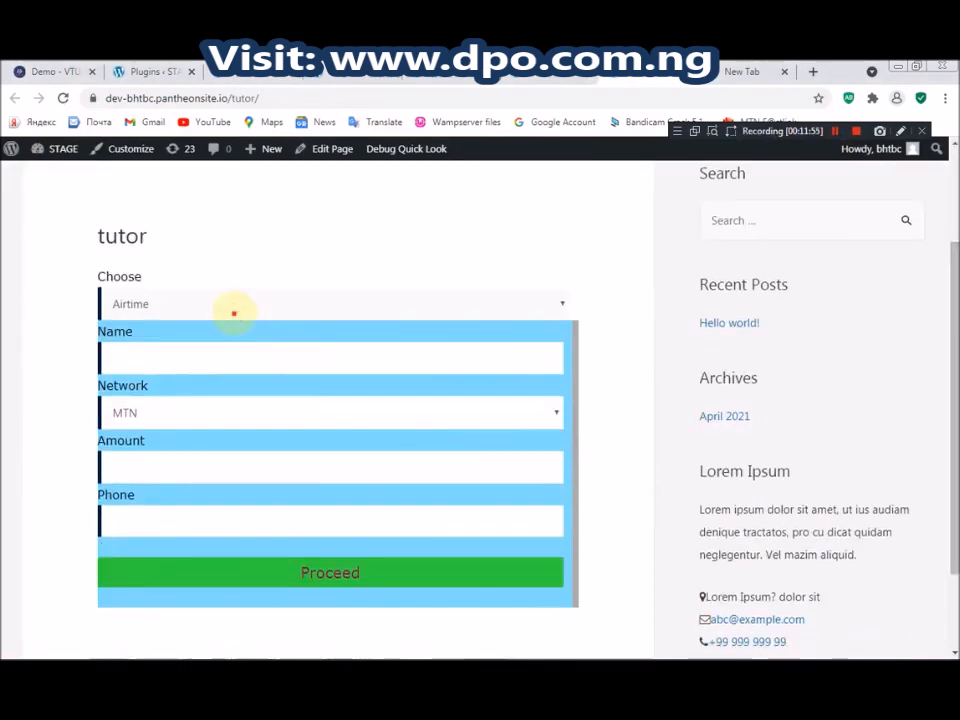
{"action": "left_click", "coordinate": [208, 306]}
{"action": "left_click", "coordinate": [215, 218]}
{"action": "left_click", "coordinate": [147, 362]}
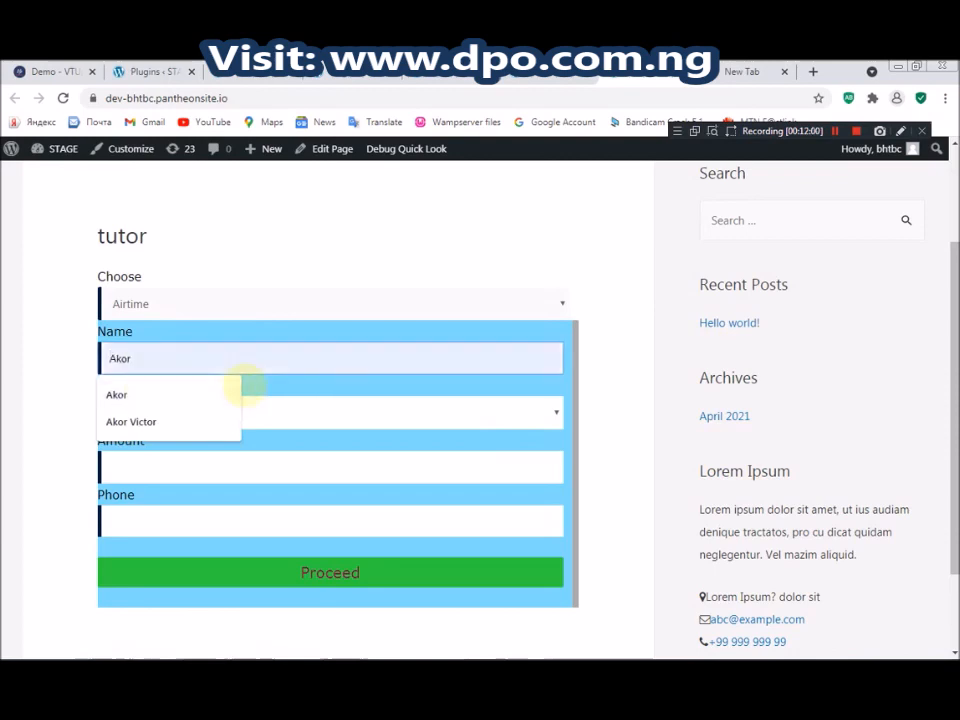
{"action": "left_click", "coordinate": [161, 420]}
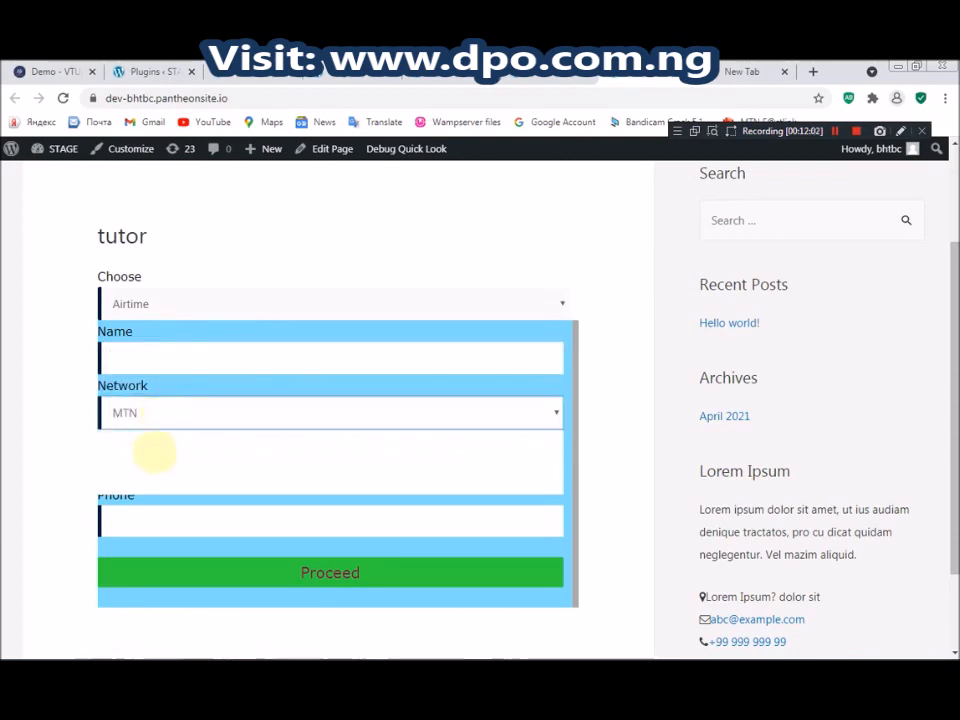
{"action": "left_click", "coordinate": [60, 457]}
{"action": "left_click", "coordinate": [138, 471]}
{"action": "left_click", "coordinate": [141, 514]}
{"action": "left_click", "coordinate": [627, 331]}
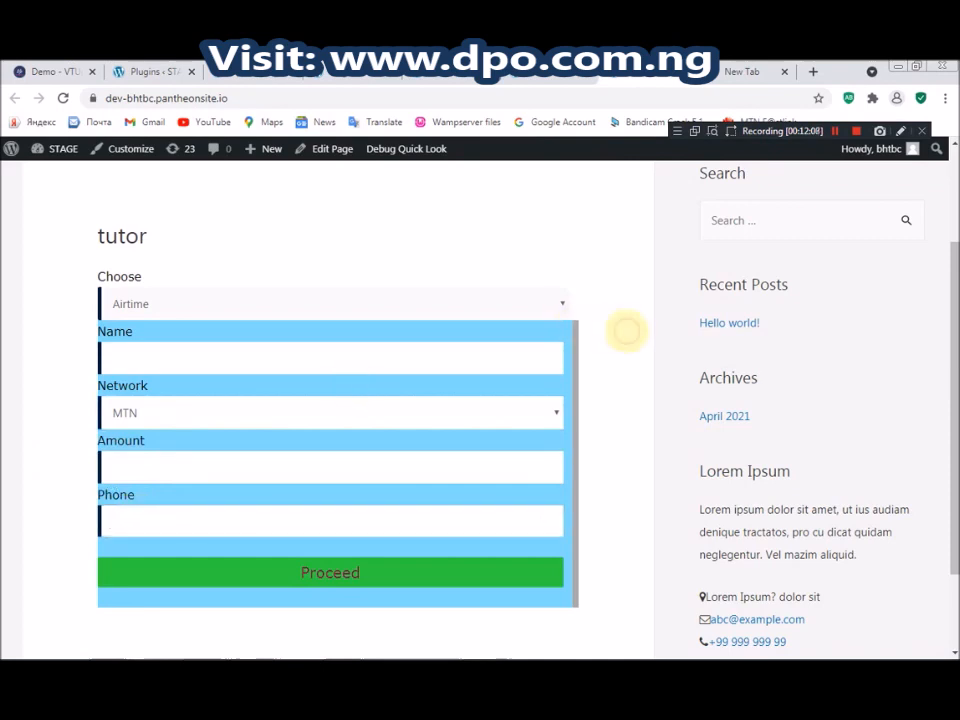
{"action": "left_click", "coordinate": [435, 74]}
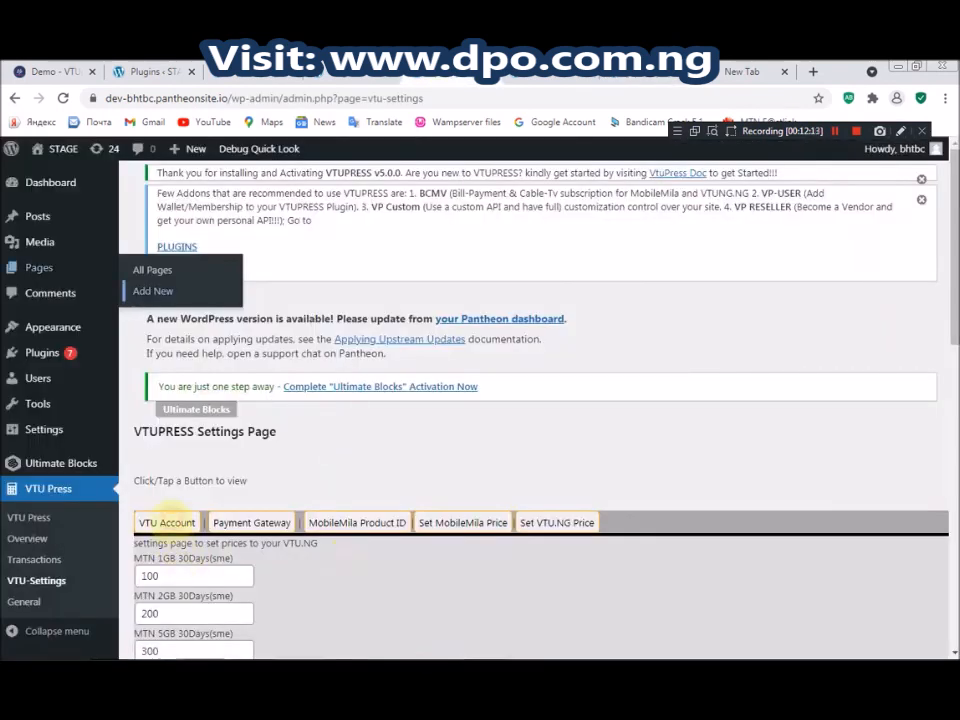
Show the VTU Account settings, then fill the tutor form's Name with a saved entry
{"action": "left_click", "coordinate": [167, 521]}
{"action": "scroll", "coordinate": [645, 428], "scroll_direction": "down", "scroll_amount": 3}
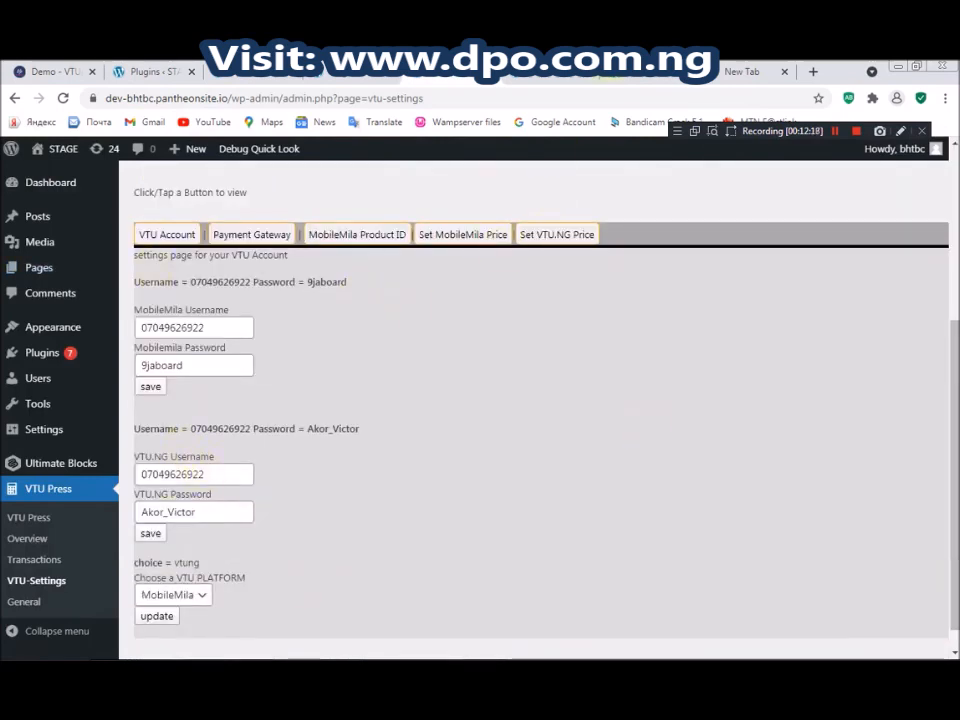
{"action": "left_click", "coordinate": [556, 75]}
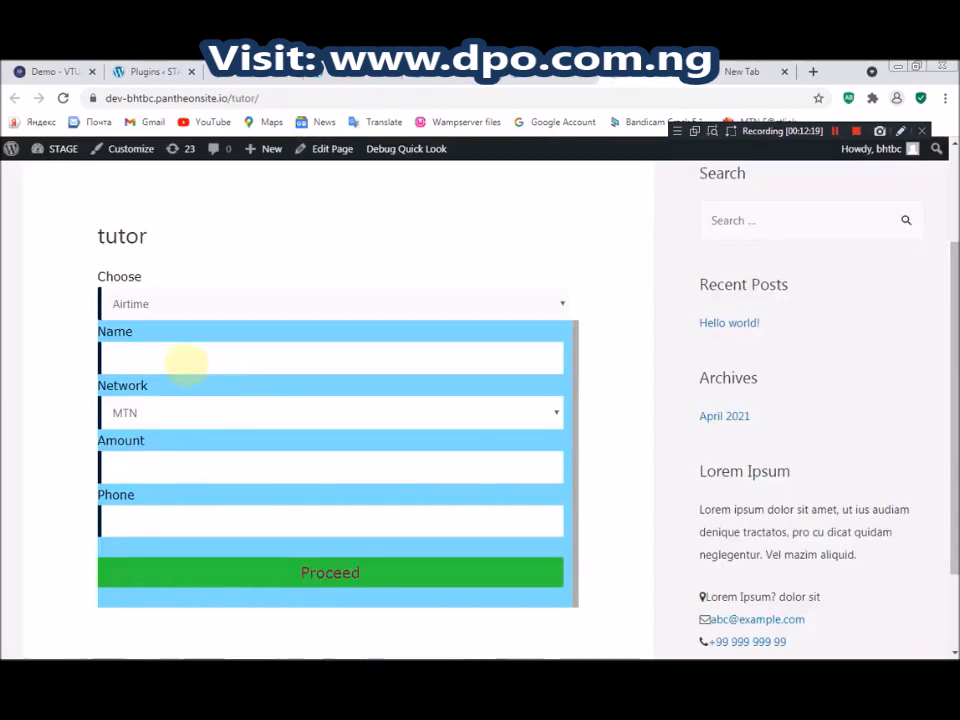
{"action": "left_click", "coordinate": [183, 360]}
{"action": "left_click", "coordinate": [184, 420]}
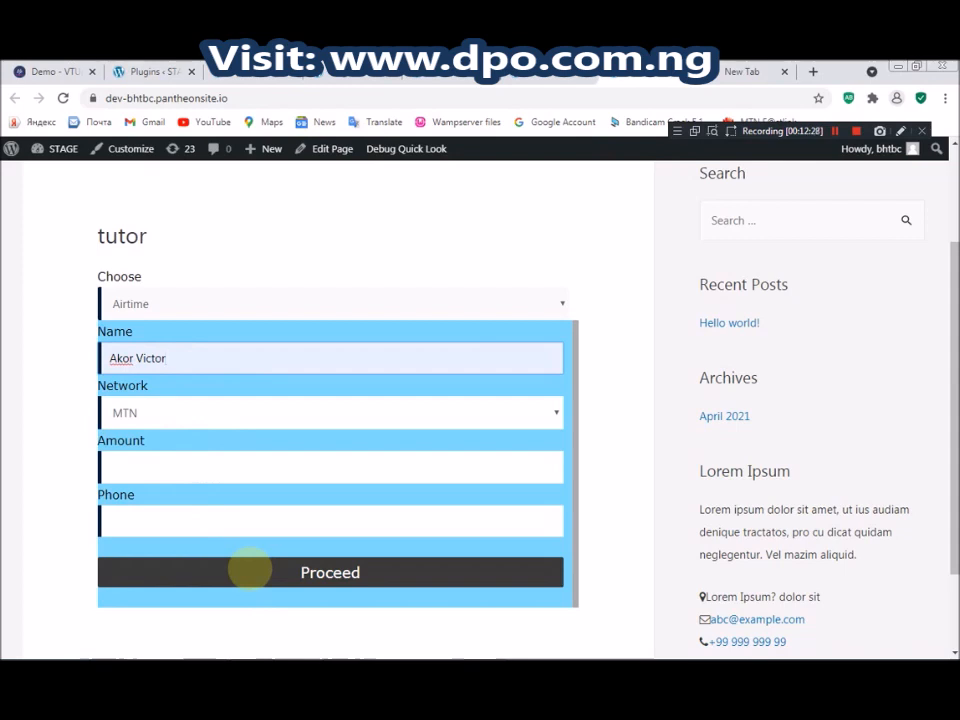
Submit the tutor purchase form with Proceed and return to the VTU Press settings
{"action": "left_click", "coordinate": [244, 566]}
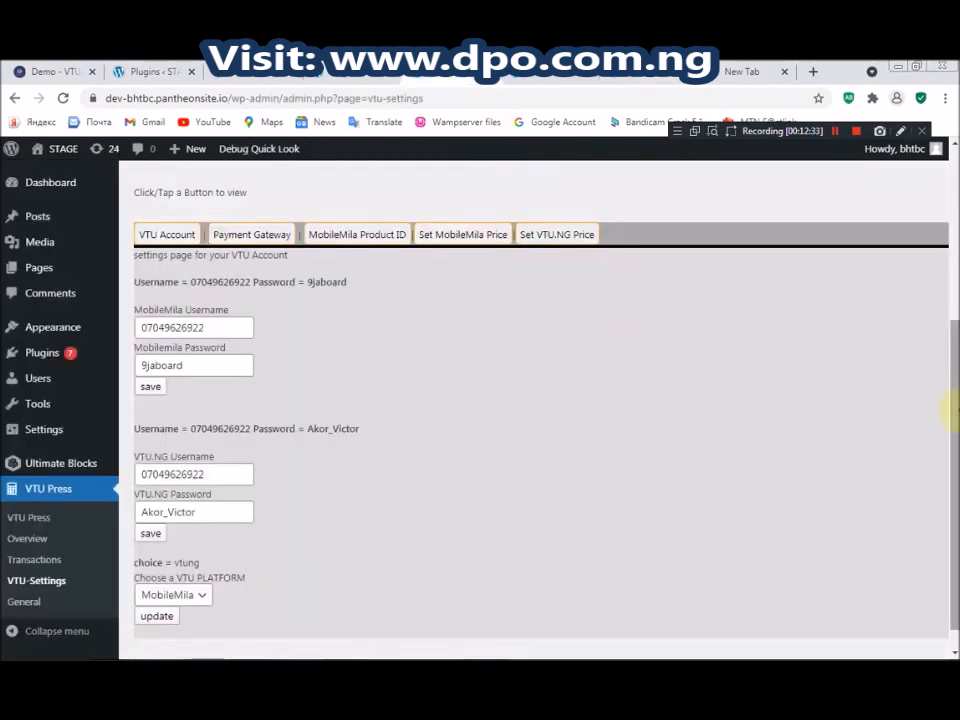
{"action": "left_click_drag", "start_coordinate": [953, 410], "coordinate": [953, 430]}
{"action": "left_click", "coordinate": [620, 74]}
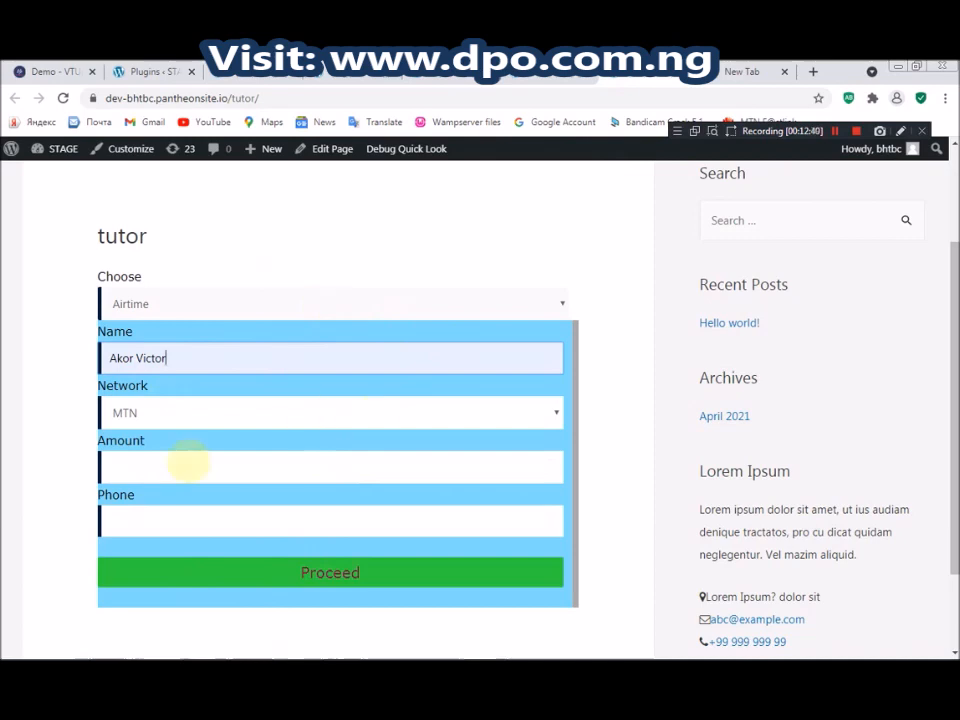
{"action": "left_click", "coordinate": [430, 72]}
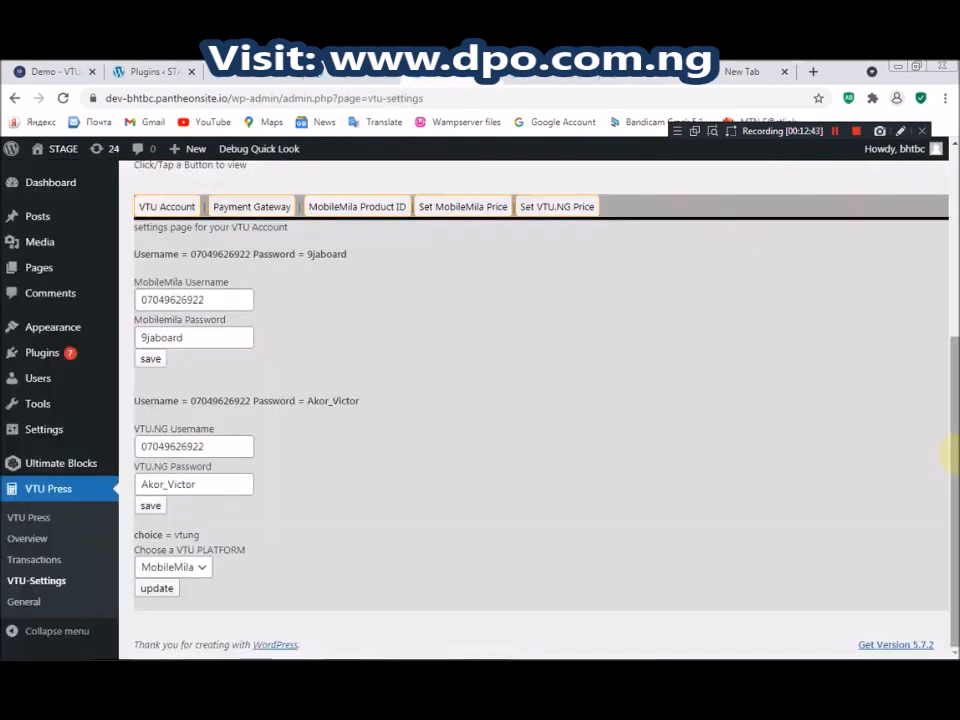
{"action": "right_click", "coordinate": [23, 601]}
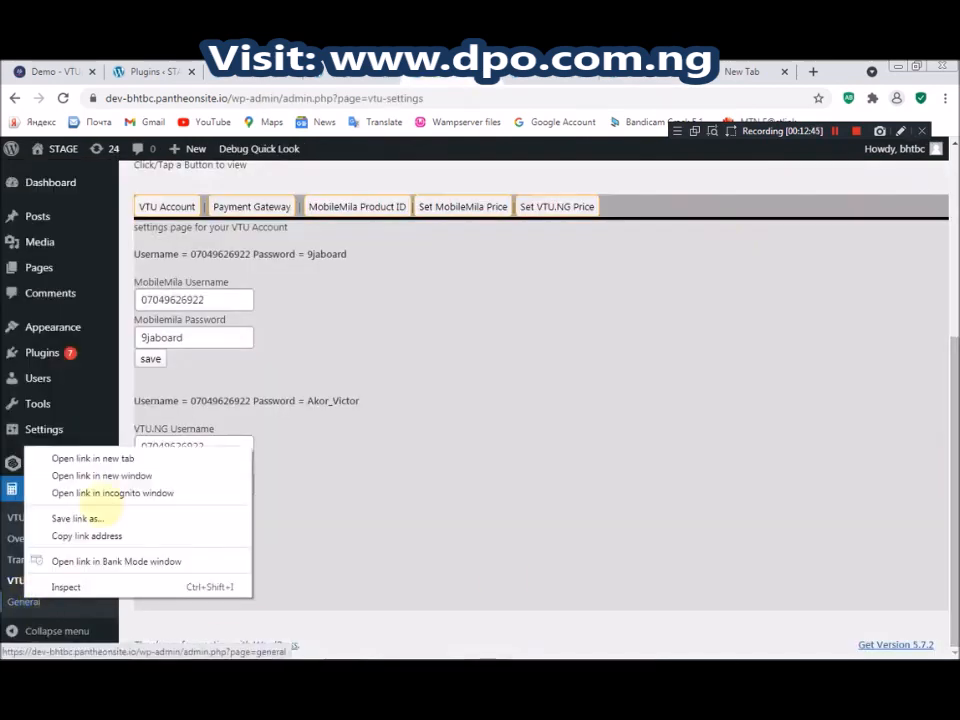
Open the VTU Press General settings in a new tab alongside the live tutor page
{"action": "left_click", "coordinate": [124, 456]}
{"action": "left_click", "coordinate": [520, 72]}
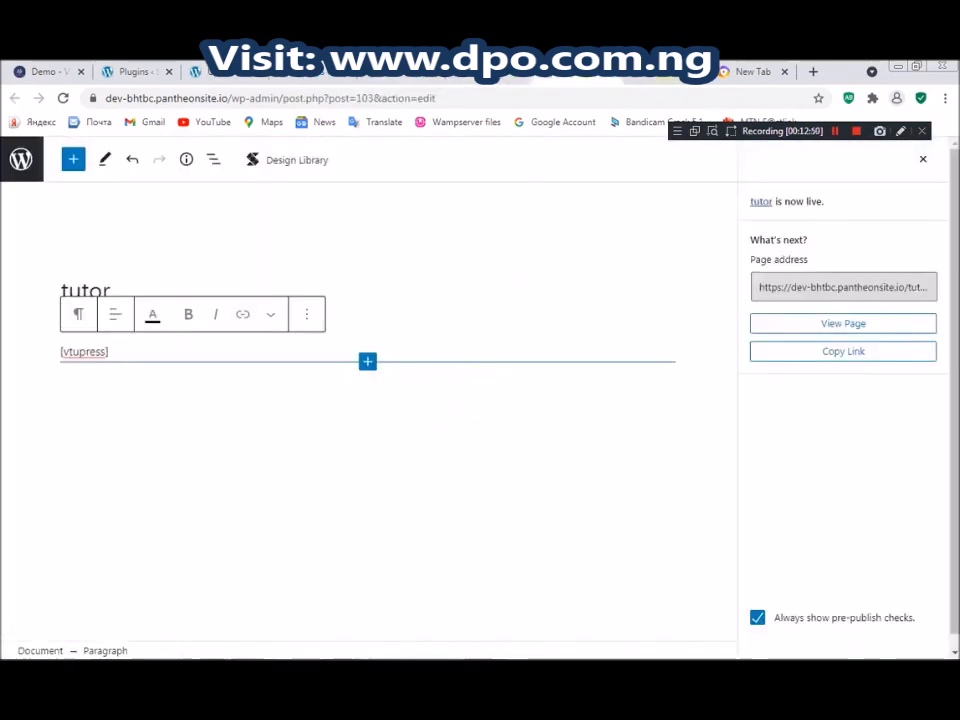
{"action": "left_click", "coordinate": [624, 74]}
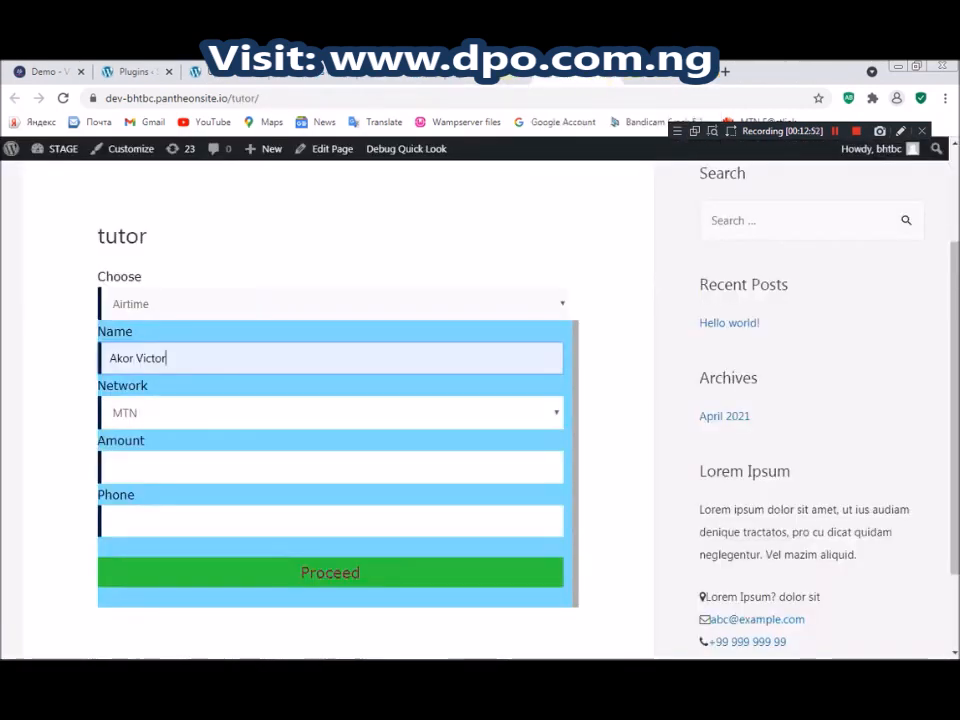
{"action": "left_click", "coordinate": [835, 131]}
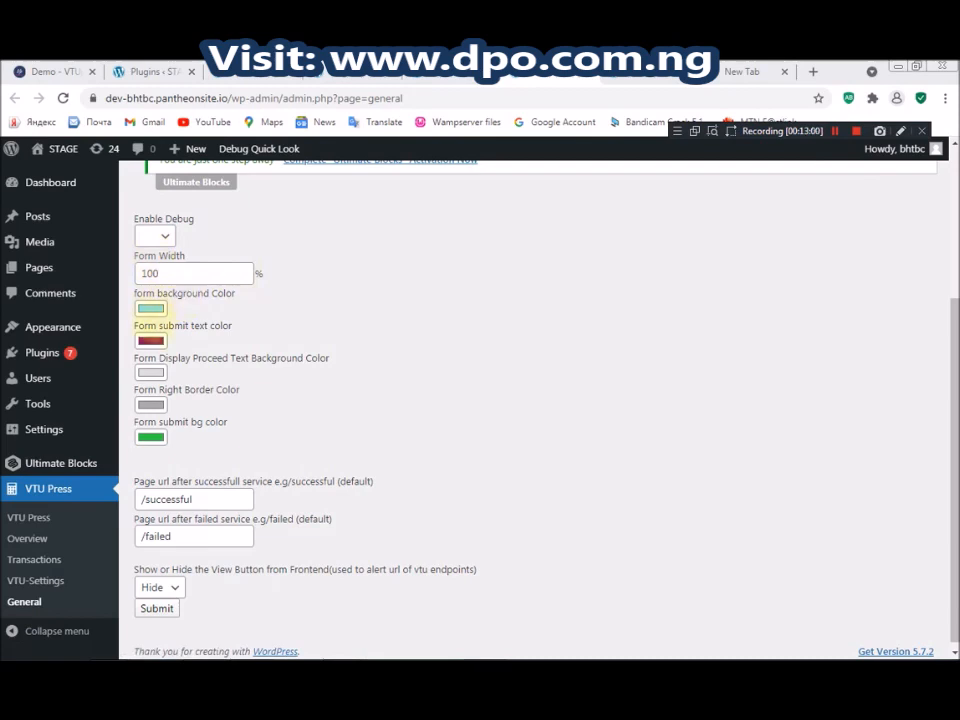
{"action": "left_click", "coordinate": [151, 340]}
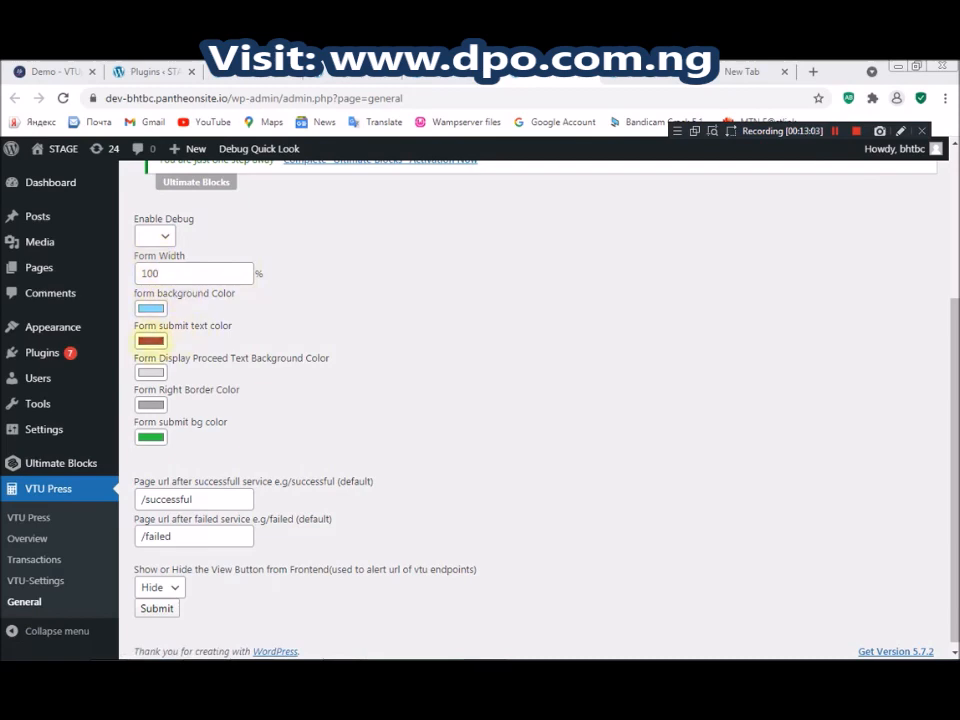
{"action": "left_click", "coordinate": [662, 75]}
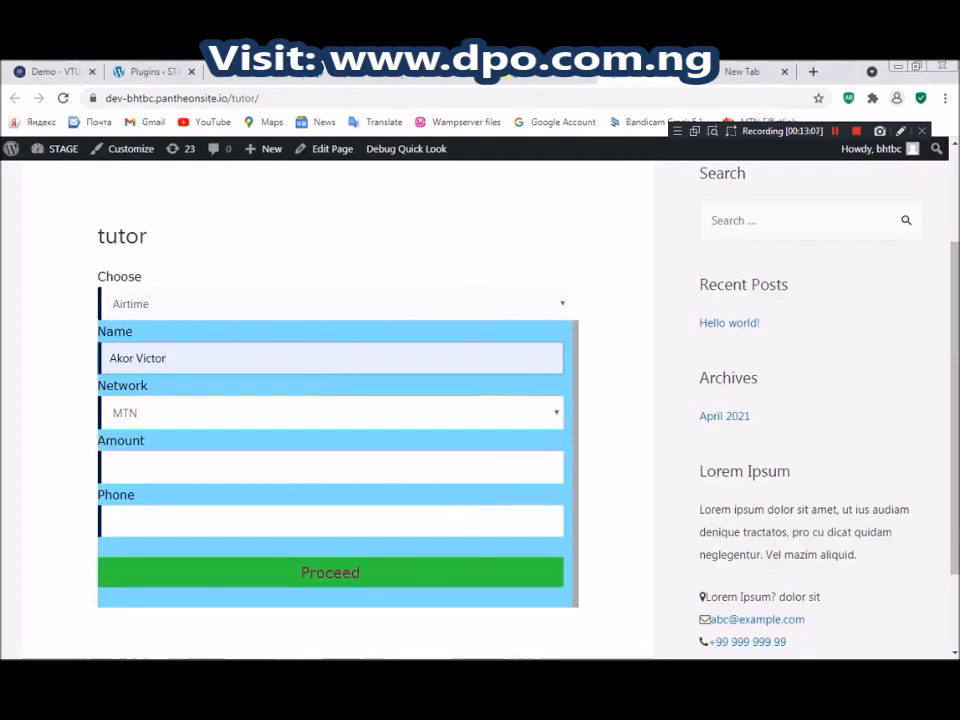
{"action": "left_click", "coordinate": [549, 77]}
{"action": "left_click", "coordinate": [662, 75]}
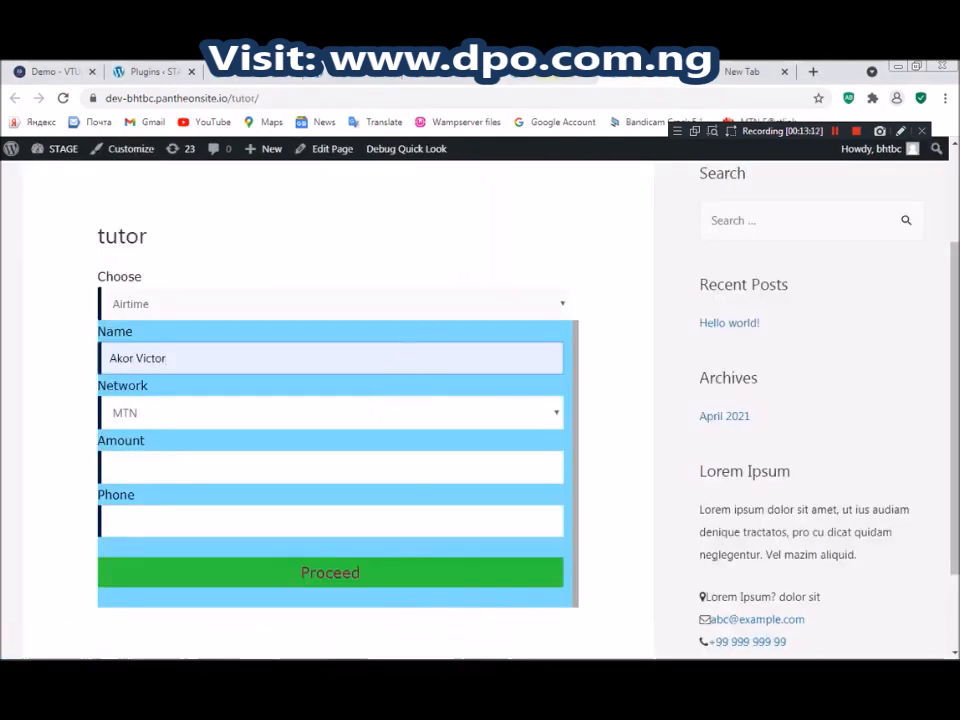
{"action": "left_click", "coordinate": [549, 77]}
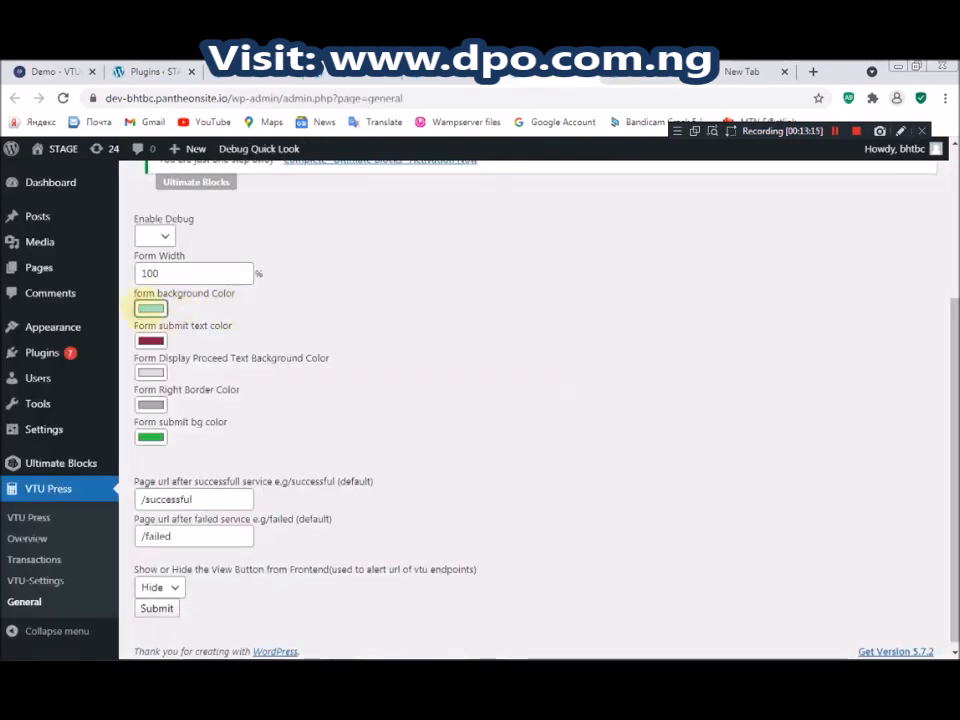
Change the form background colour from light green to periwinkle
{"action": "left_click", "coordinate": [150, 308]}
{"action": "left_click", "coordinate": [115, 136]}
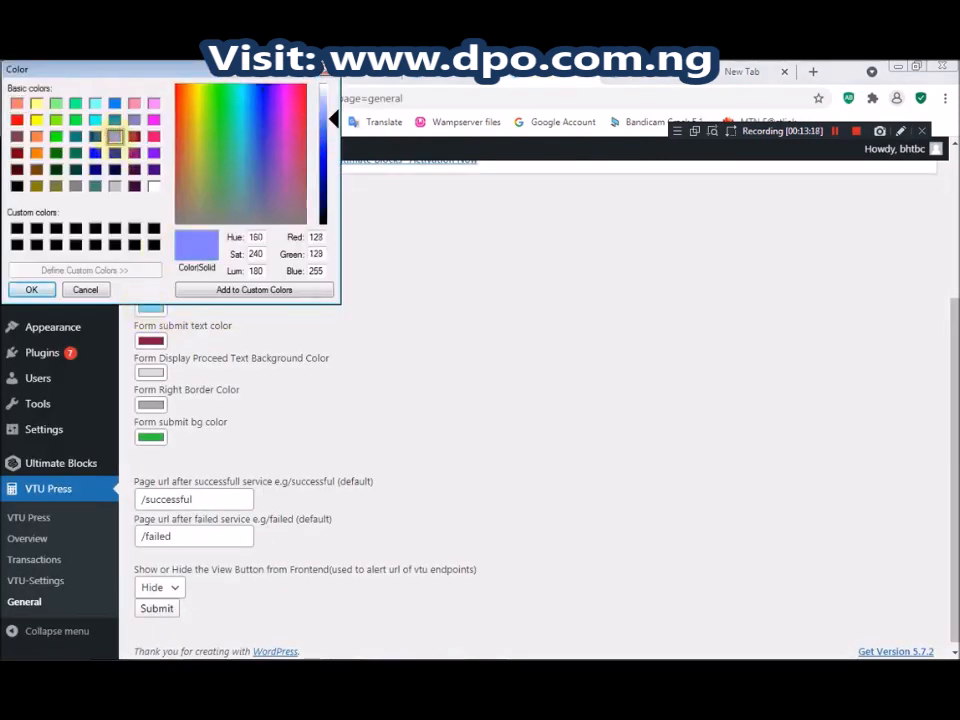
{"action": "left_click", "coordinate": [28, 289]}
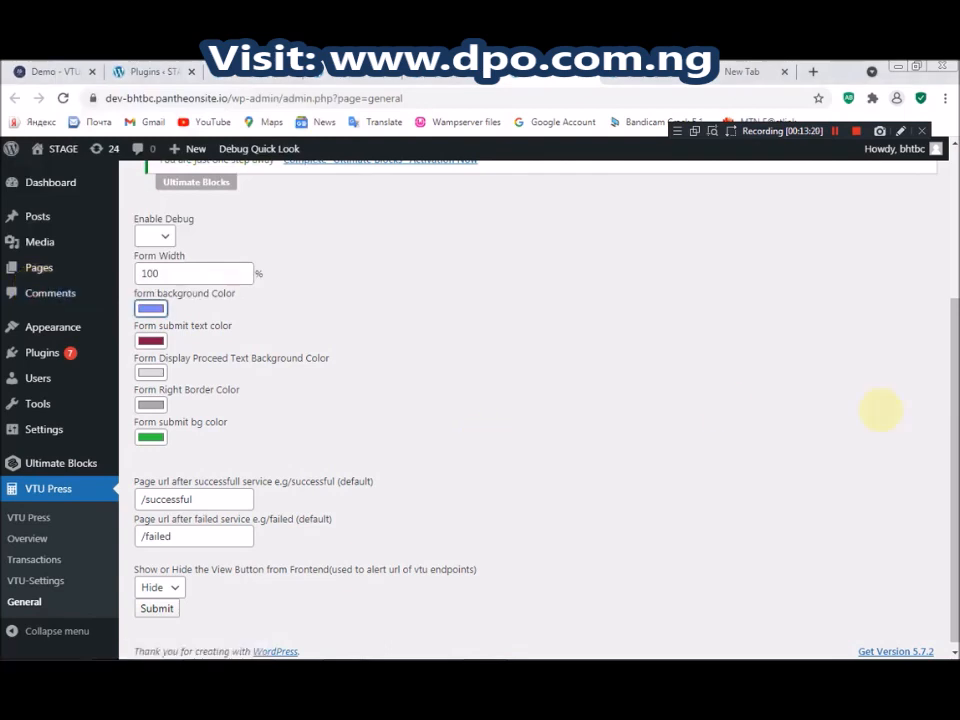
{"action": "left_click_drag", "start_coordinate": [953, 405], "coordinate": [953, 412]}
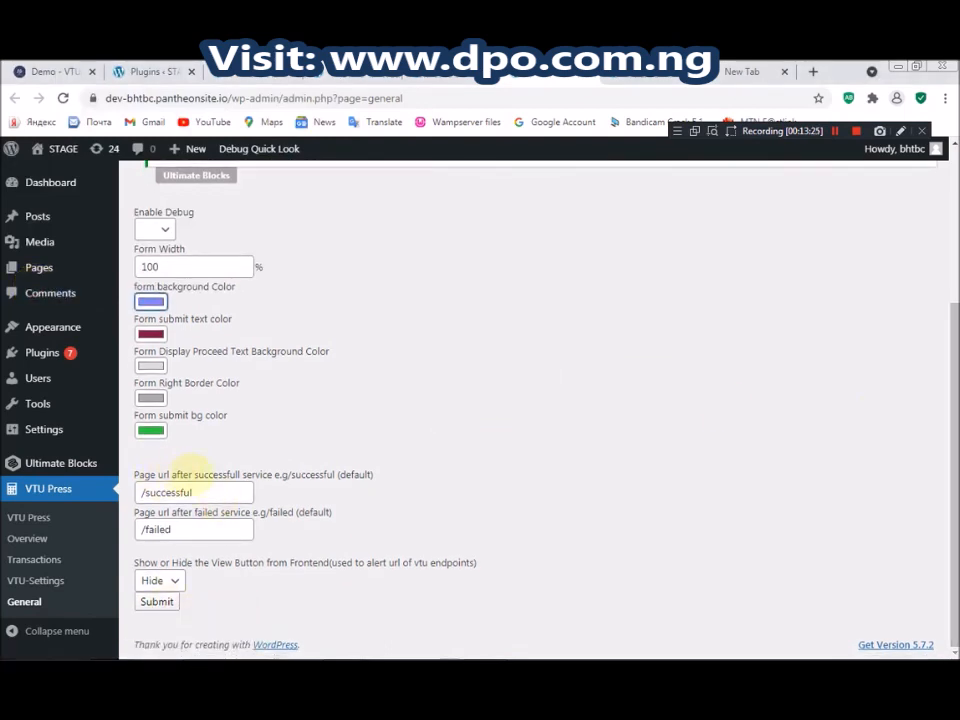
Highlight the success and failed page URL settings and select the /successful value
{"action": "left_click_drag", "start_coordinate": [194, 474], "coordinate": [238, 474]}
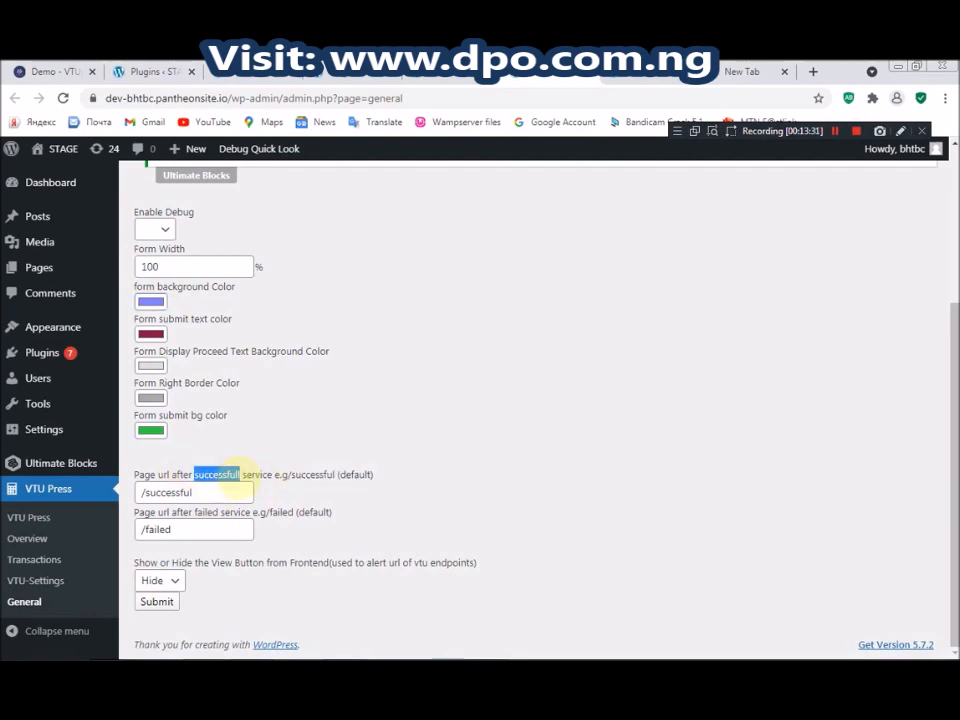
{"action": "left_click_drag", "start_coordinate": [195, 513], "coordinate": [219, 515]}
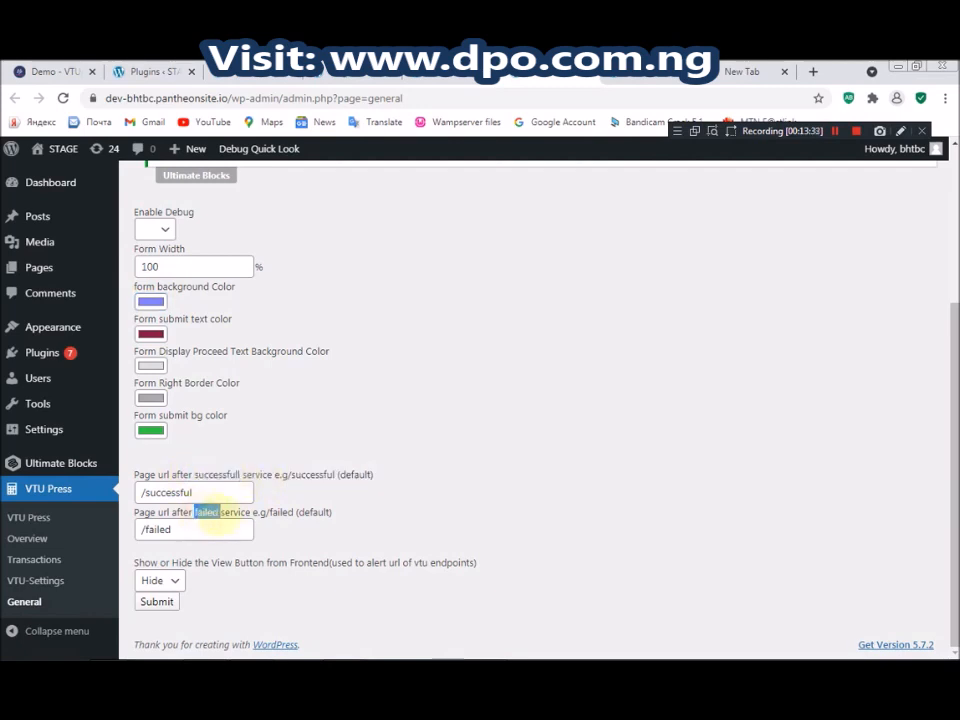
{"action": "left_click", "coordinate": [283, 416]}
{"action": "left_click", "coordinate": [195, 528]}
{"action": "left_click", "coordinate": [193, 492]}
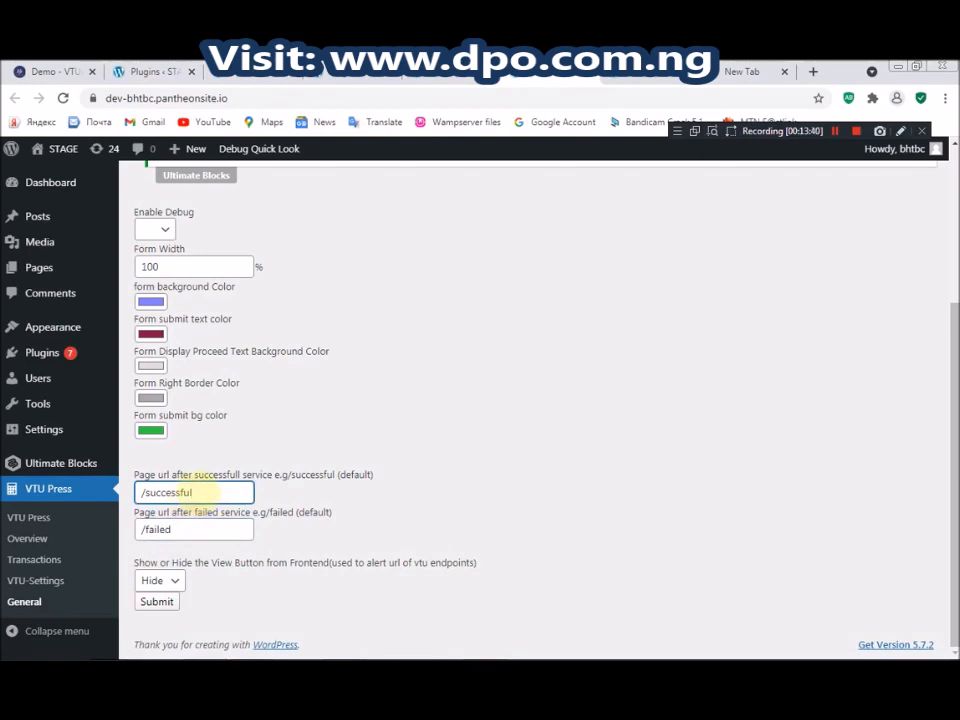
{"action": "type", "text": "l"}
{"action": "left_click_drag", "start_coordinate": [206, 490], "coordinate": [139, 488]}
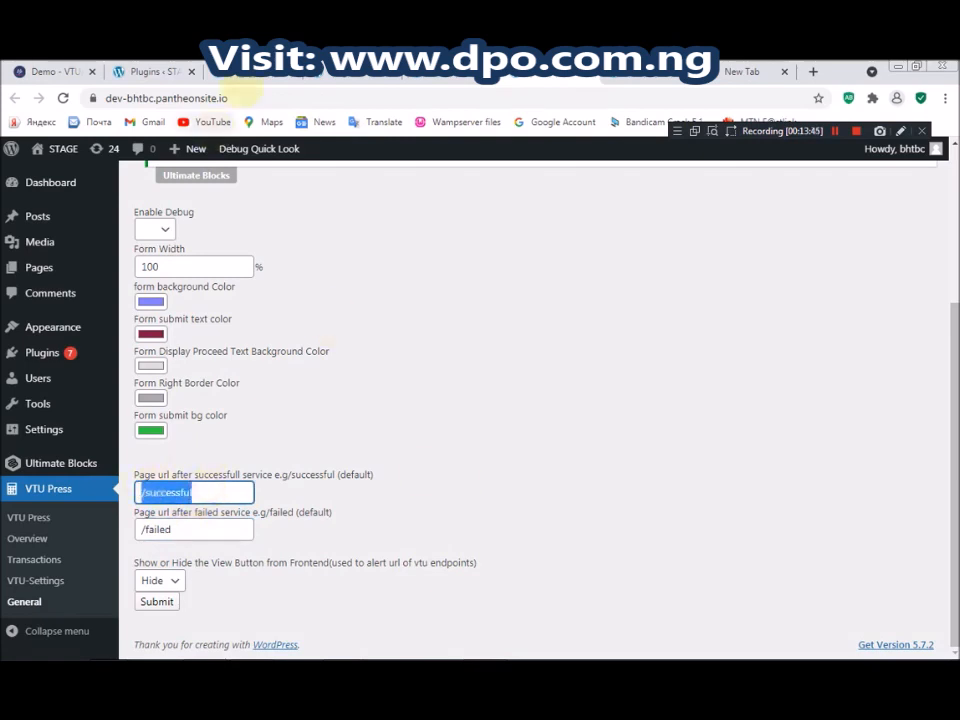
Copy 'tutor/' from the end of the tutor page's address
{"action": "left_click", "coordinate": [242, 95]}
{"action": "left_click", "coordinate": [281, 97]}
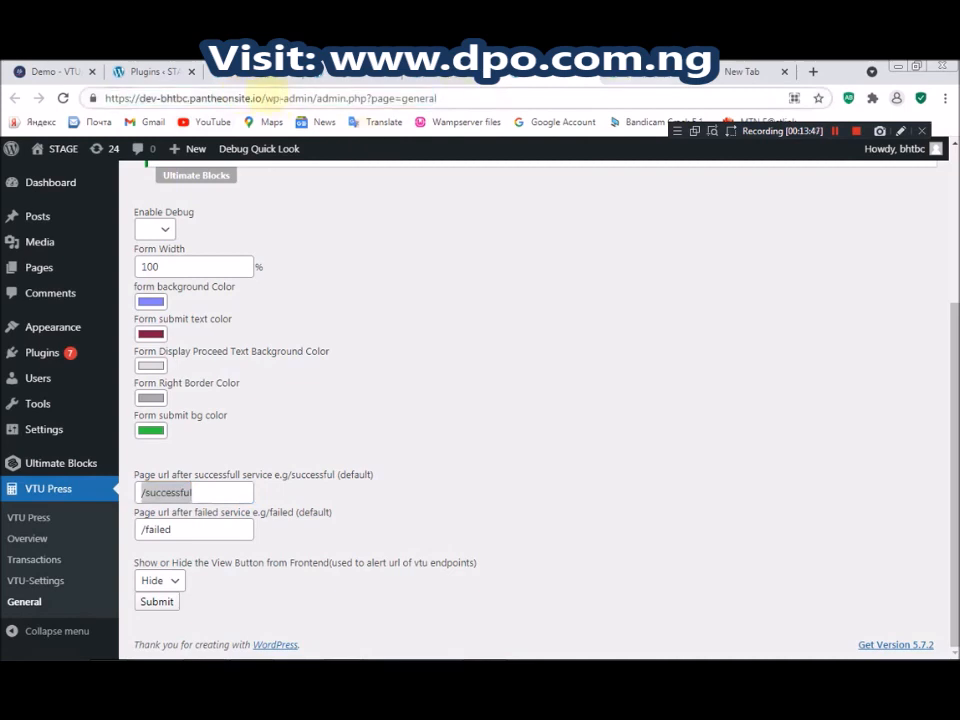
{"action": "left_click", "coordinate": [267, 80]}
{"action": "left_click", "coordinate": [280, 97]}
{"action": "left_click_drag", "start_coordinate": [292, 97], "coordinate": [261, 98]}
{"action": "key", "text": "ctrl+c"}
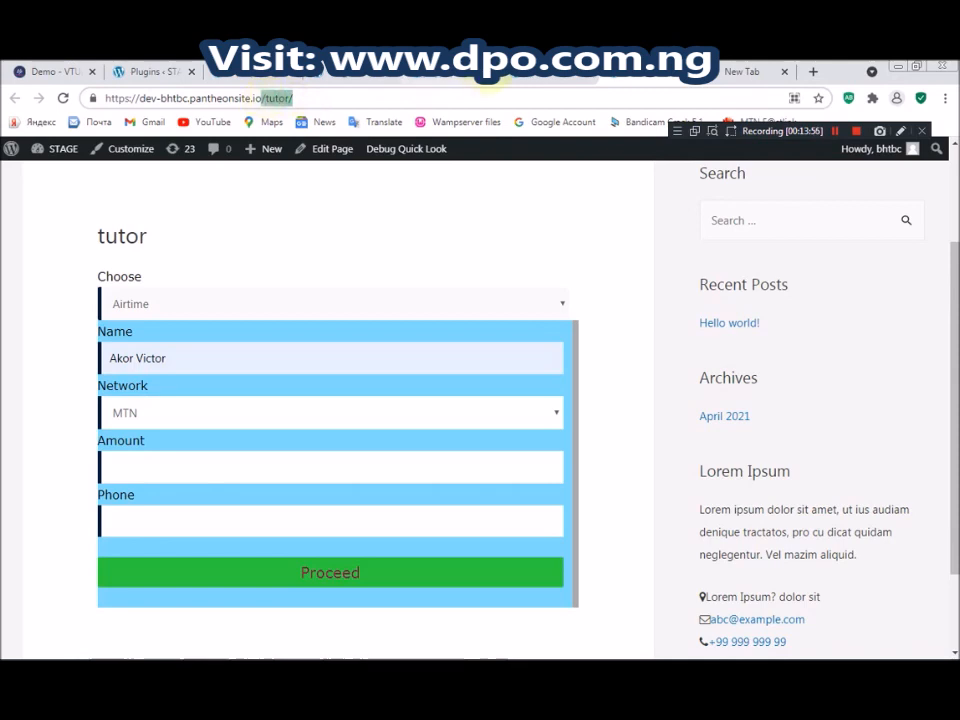
Replace the success URL with /tutor/, then undo it back to /successful
{"action": "left_click", "coordinate": [515, 76]}
{"action": "left_click", "coordinate": [204, 494]}
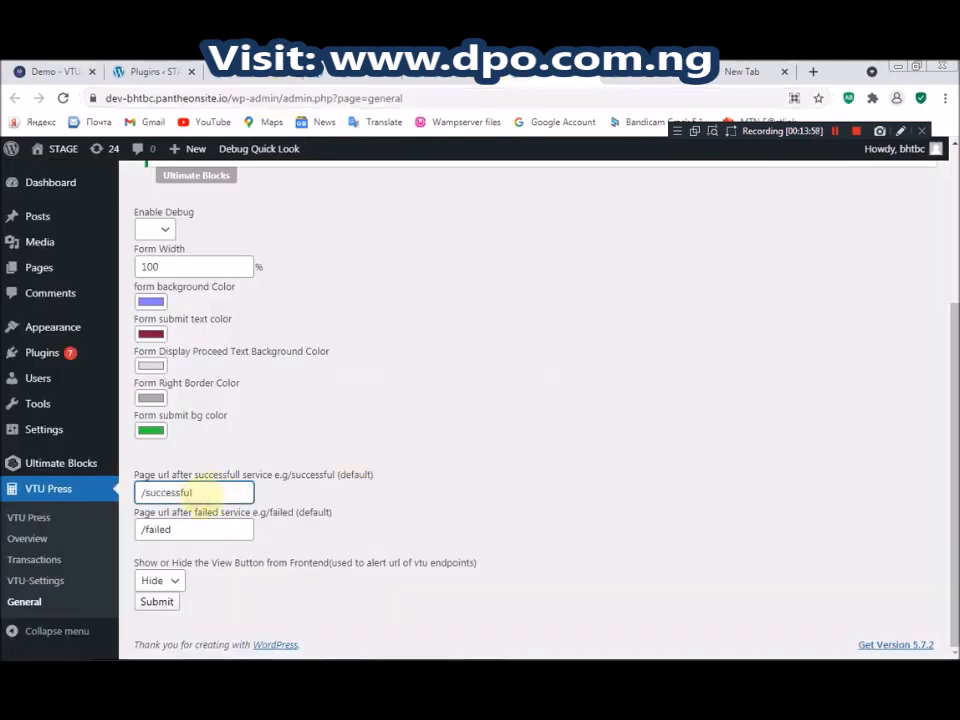
{"action": "left_click_drag", "start_coordinate": [208, 493], "coordinate": [111, 502]}
{"action": "key", "text": "ctrl+v"}
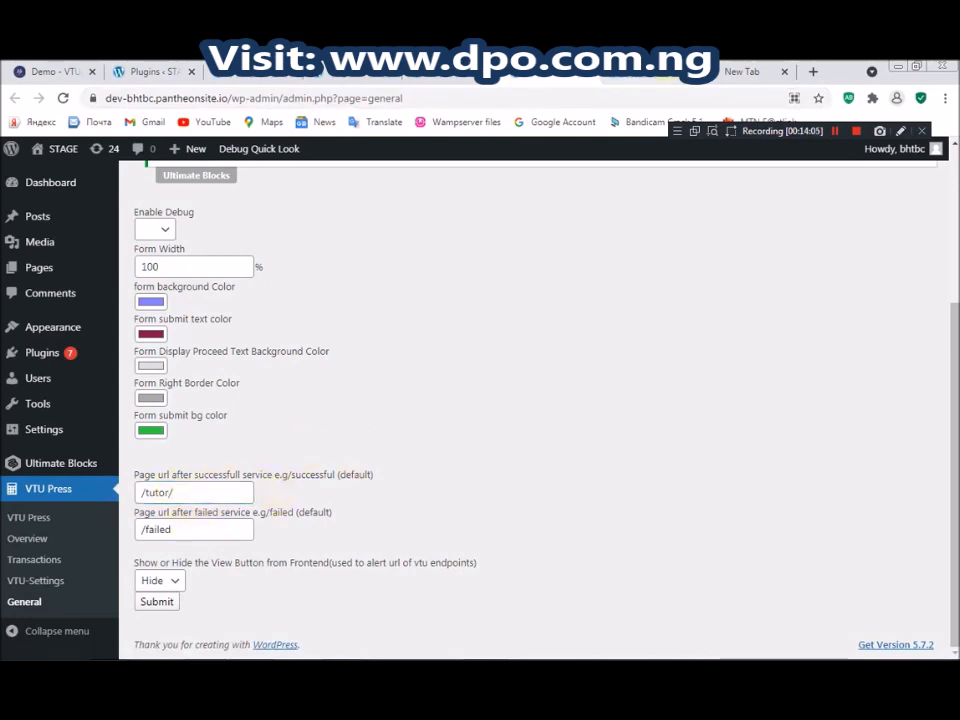
{"action": "key", "text": "Return"}
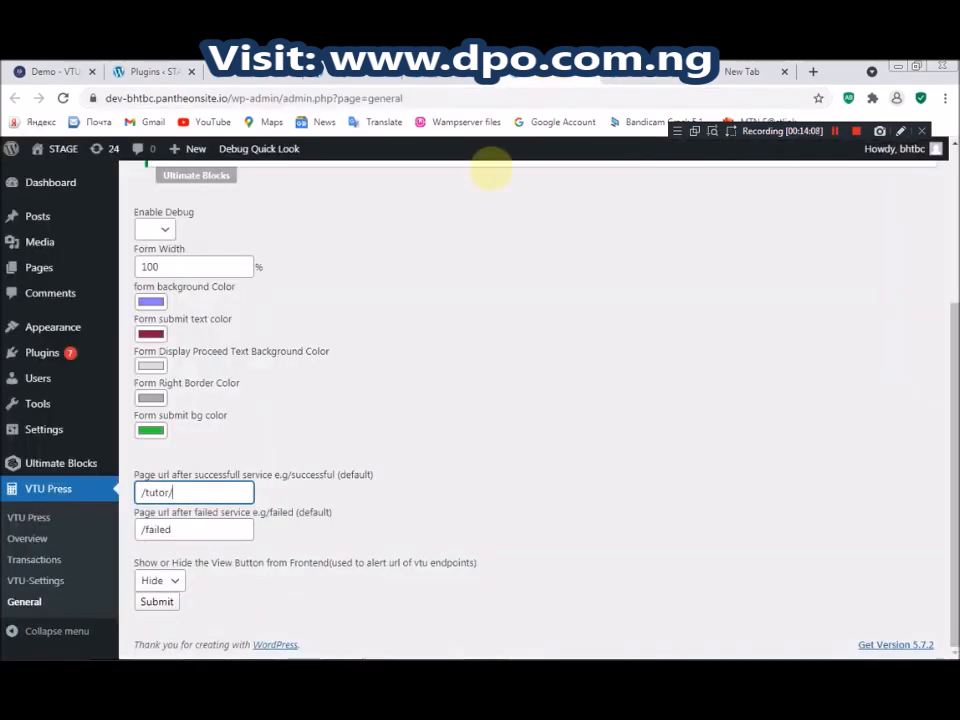
{"action": "key", "text": "ctrl+z"}
Save the General settings, keeping the periwinkle background and /successful URL
{"action": "left_click", "coordinate": [813, 433]}
{"action": "left_click_drag", "start_coordinate": [954, 448], "coordinate": [954, 478]}
{"action": "left_click", "coordinate": [156, 601]}
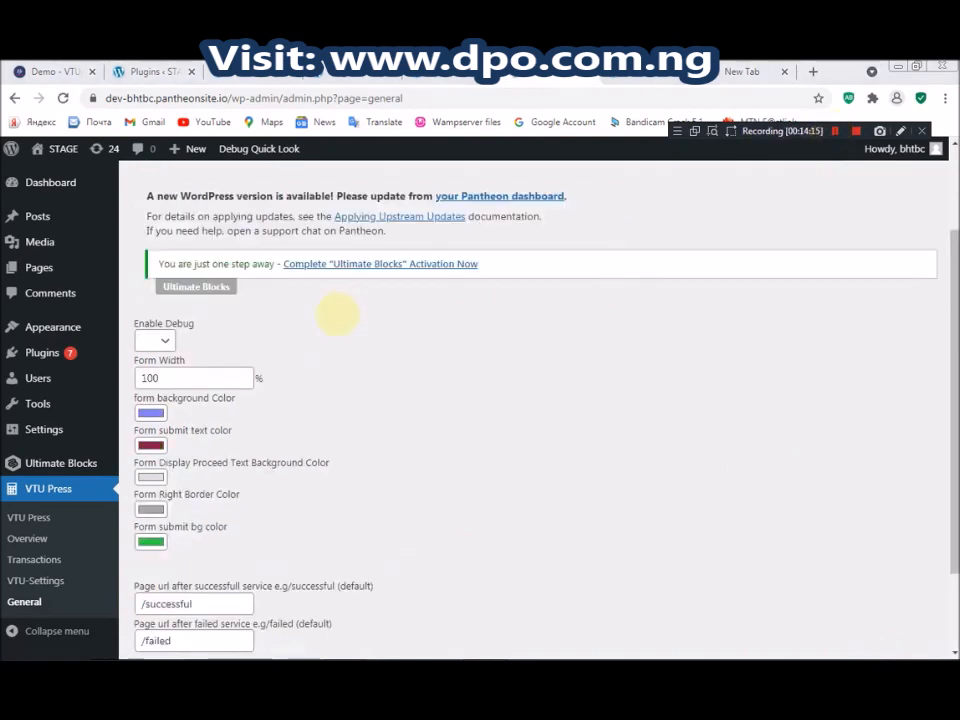
Reload the tutor page to confirm the periwinkle form background, then return to General settings
{"action": "left_click", "coordinate": [614, 76]}
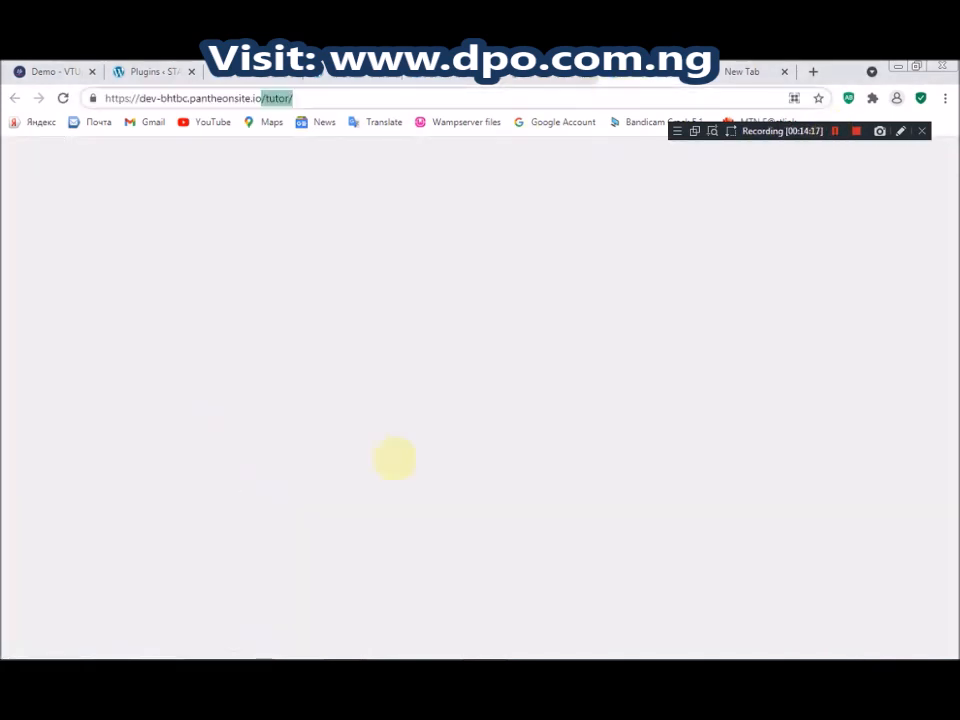
{"action": "left_click", "coordinate": [62, 98]}
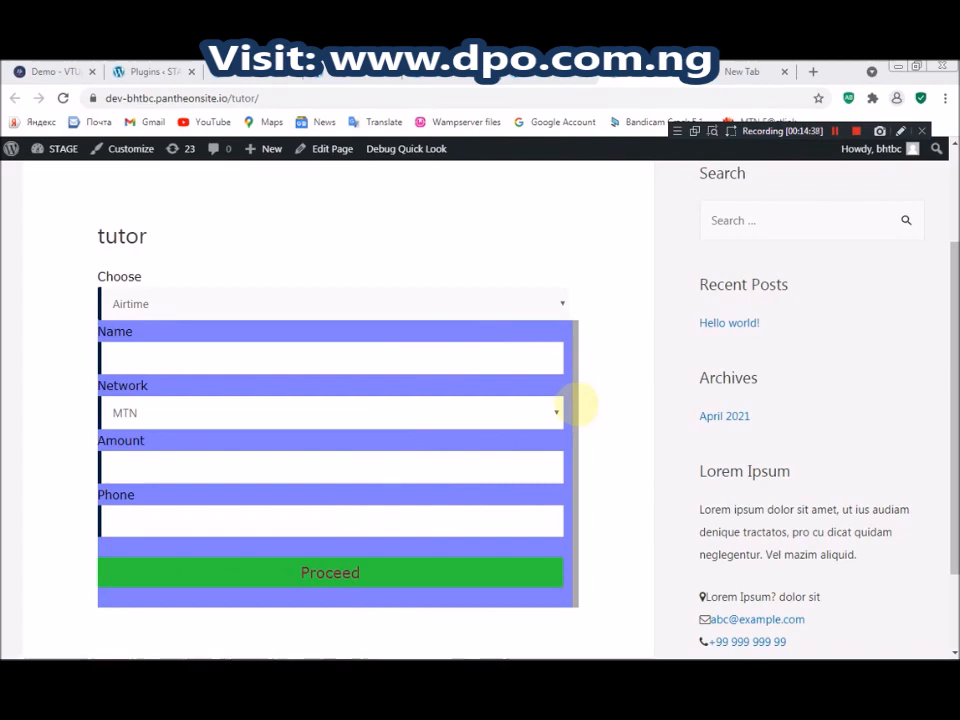
{"action": "left_click", "coordinate": [385, 73]}
{"action": "left_click", "coordinate": [172, 378]}
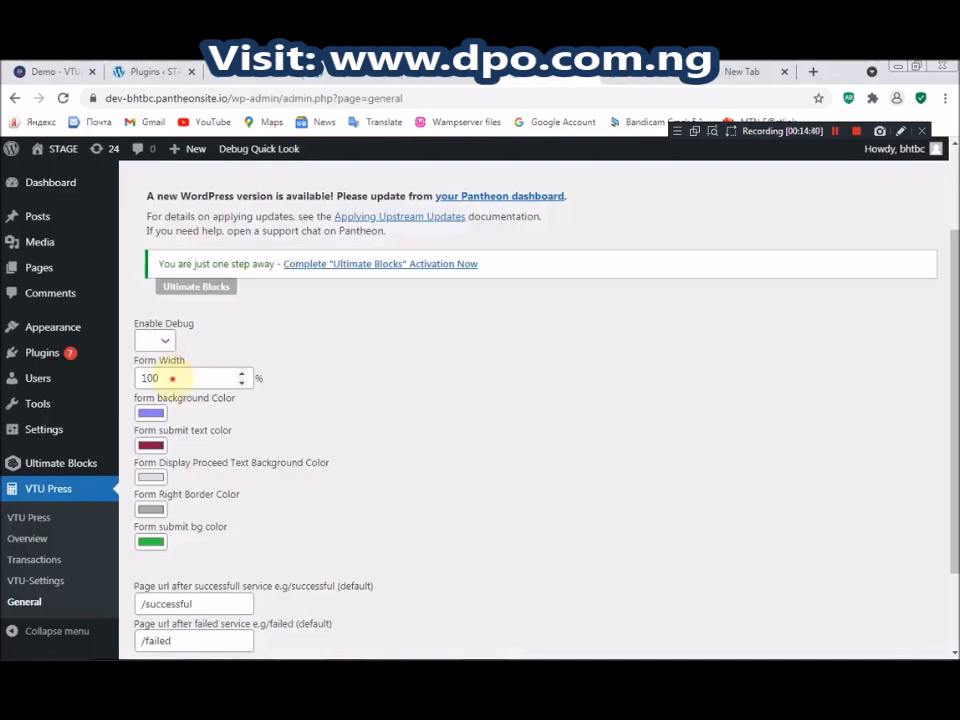
Change Form Width from 100 to 50, save, and check the narrower tutor form
{"action": "double_click", "coordinate": [146, 378]}
{"action": "type", "text": "105"}
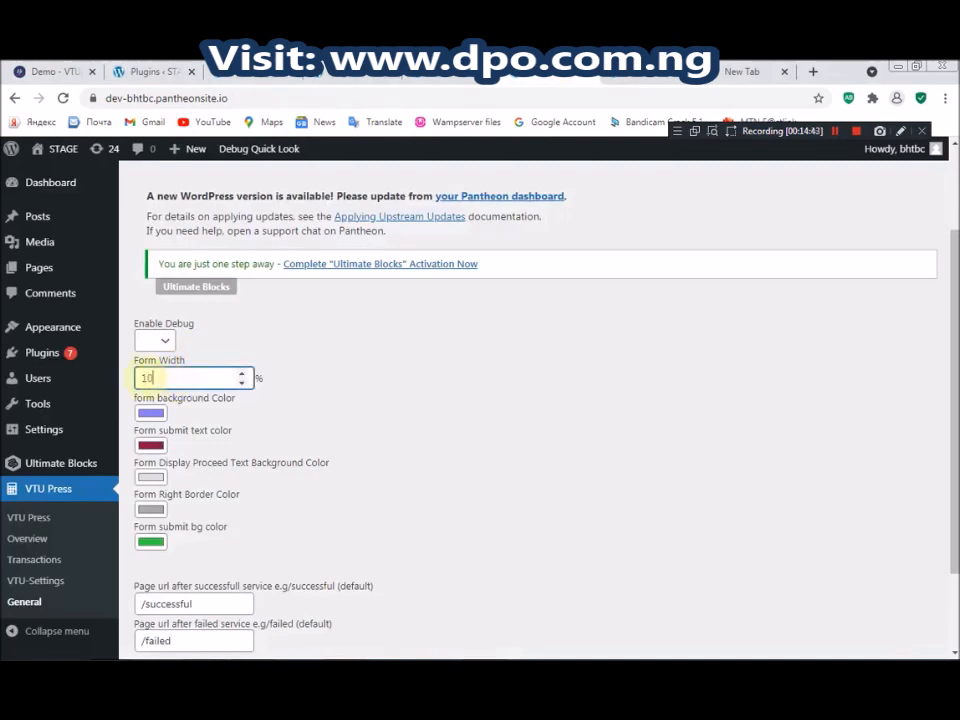
{"action": "key", "text": "BackSpace"}
{"action": "key", "text": "BackSpace"}
{"action": "key", "text": "BackSpace"}
{"action": "type", "text": "50"}
{"action": "key", "text": "Return"}
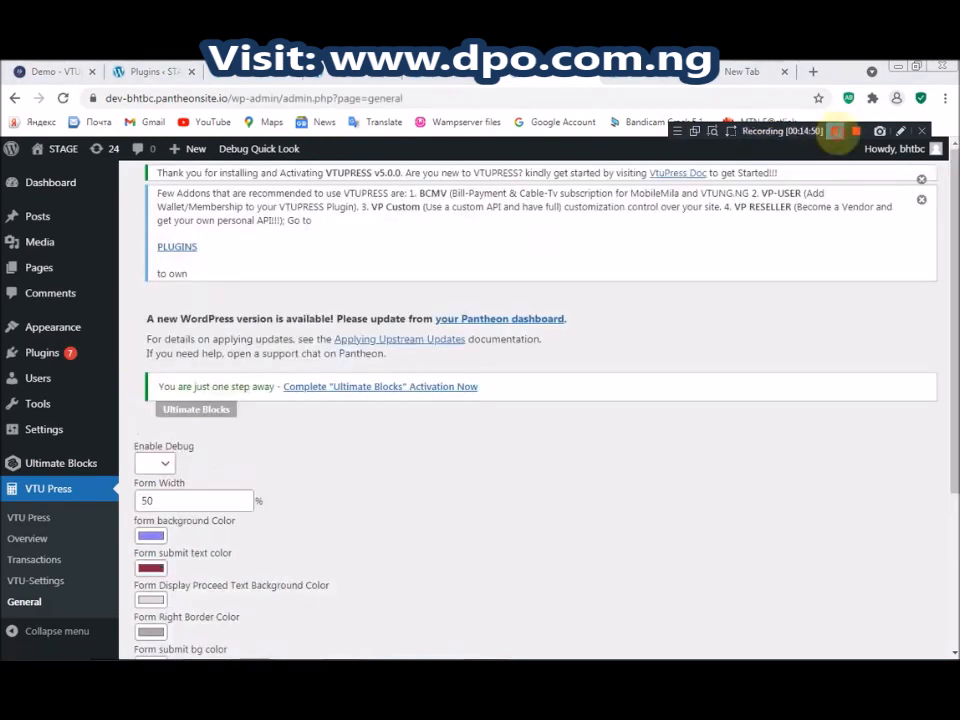
{"action": "left_click", "coordinate": [63, 98]}
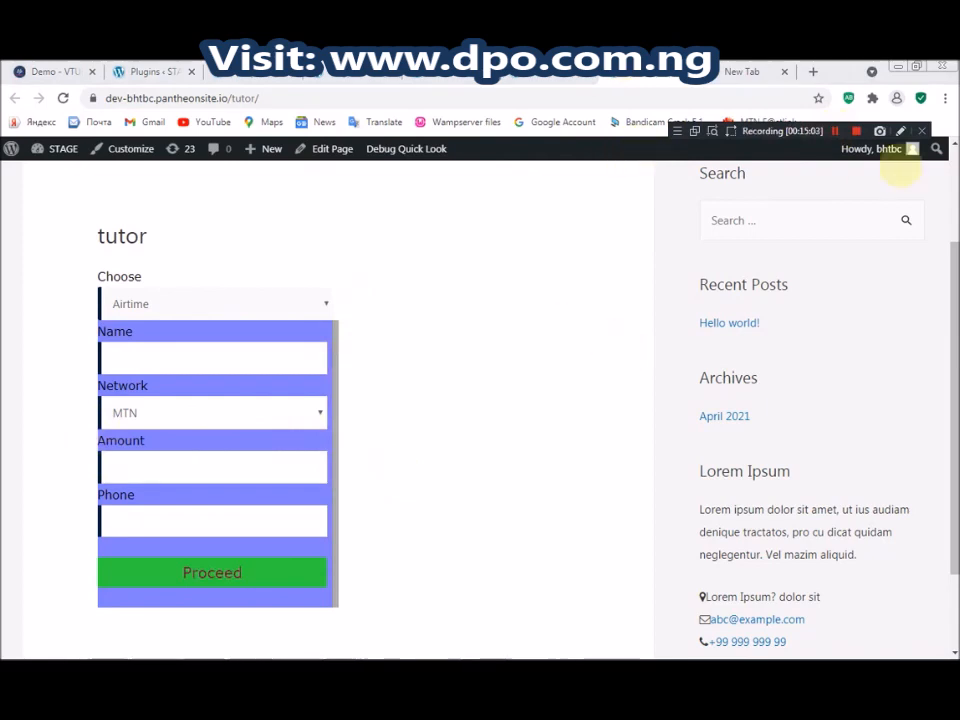
{"action": "left_click", "coordinate": [530, 76]}
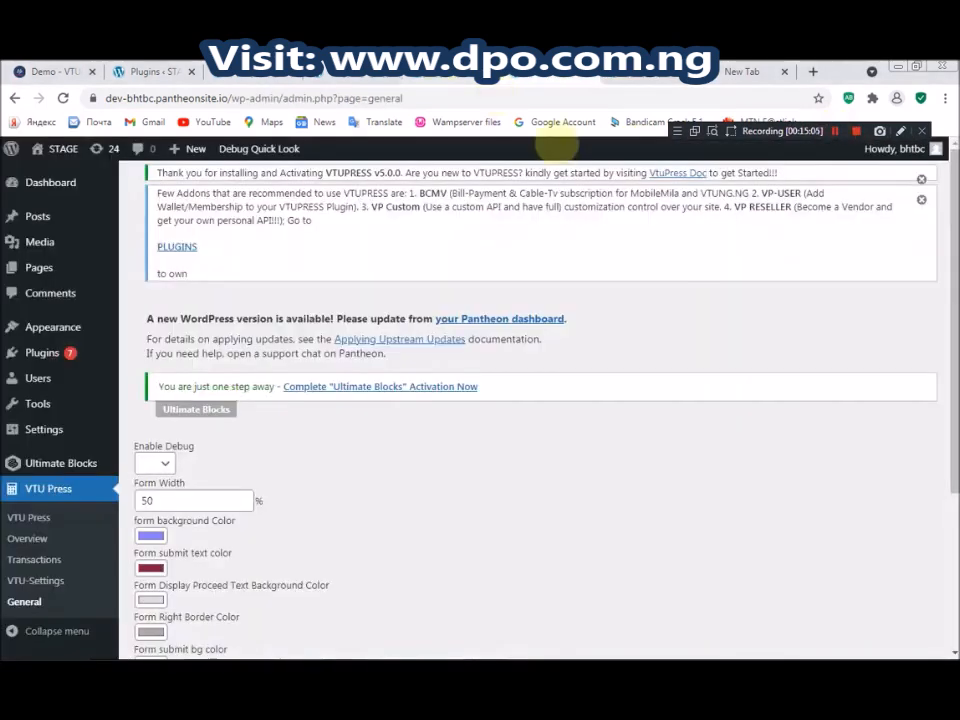
Review the MobileMila and VTU.NG account sections on the VTU-Settings page
{"action": "left_click", "coordinate": [465, 76]}
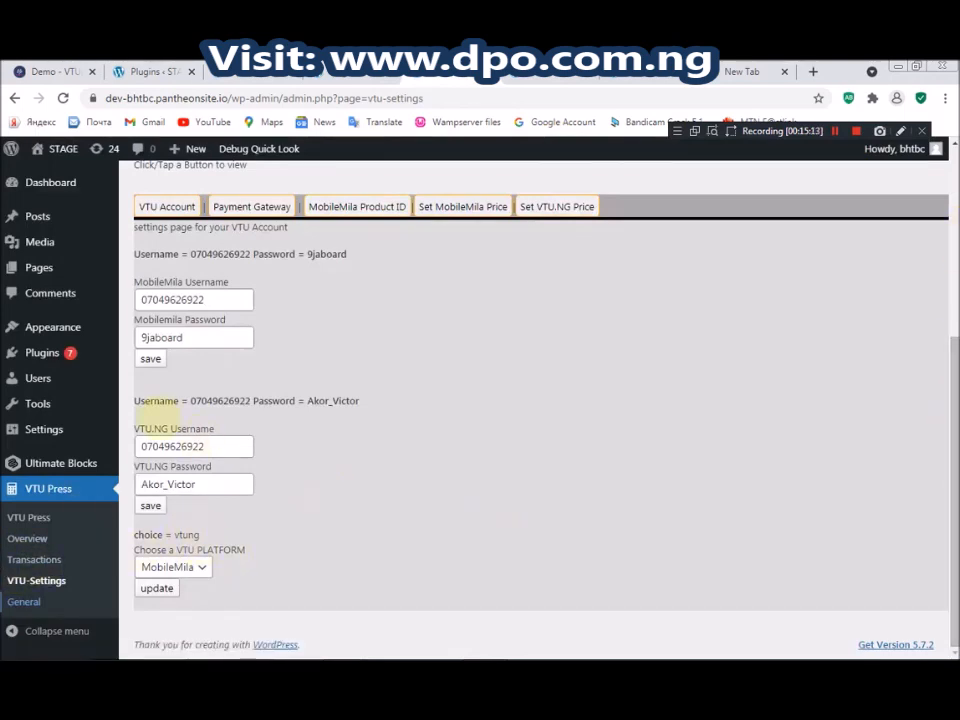
{"action": "left_click_drag", "start_coordinate": [170, 426], "coordinate": [135, 426]}
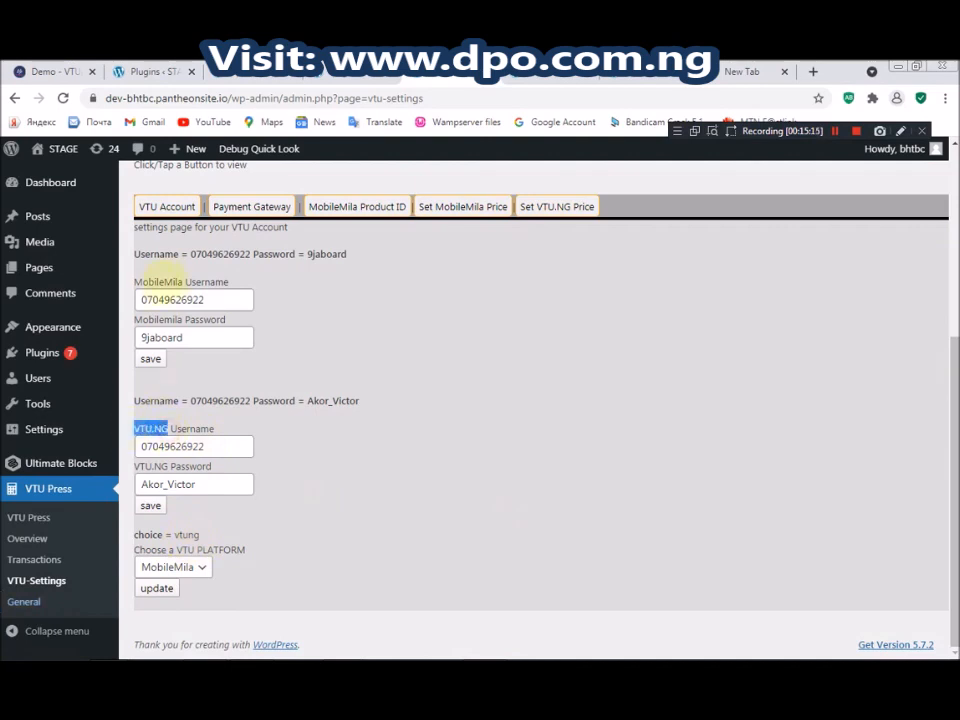
{"action": "left_click", "coordinate": [180, 280]}
{"action": "left_click_drag", "start_coordinate": [180, 280], "coordinate": [139, 279]}
{"action": "left_click", "coordinate": [354, 301]}
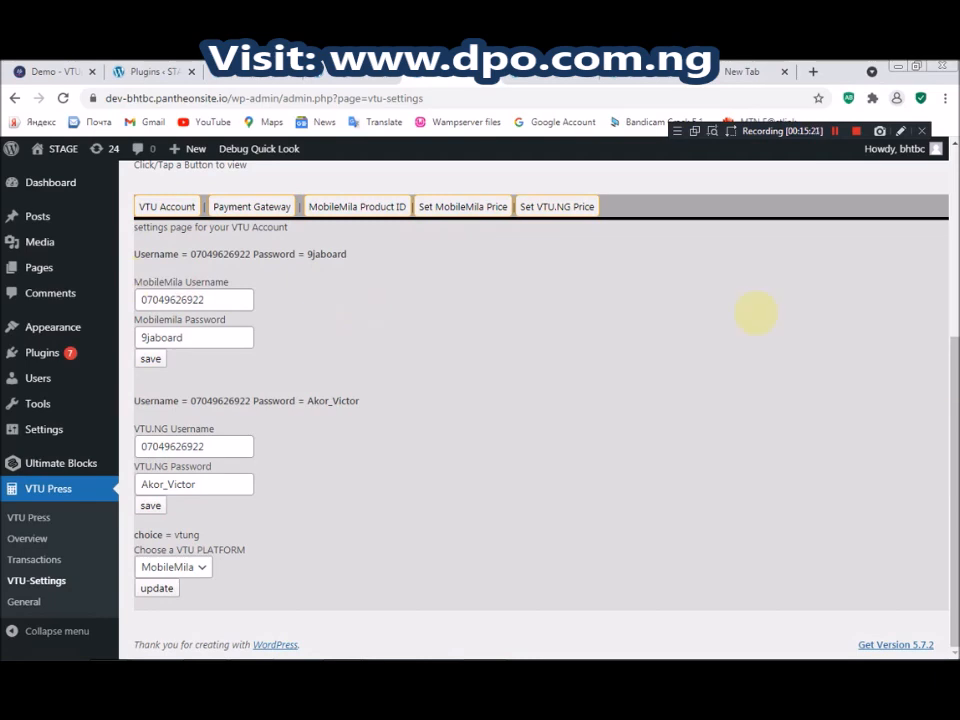
{"action": "scroll", "coordinate": [949, 332], "scroll_direction": "up", "scroll_amount": 2}
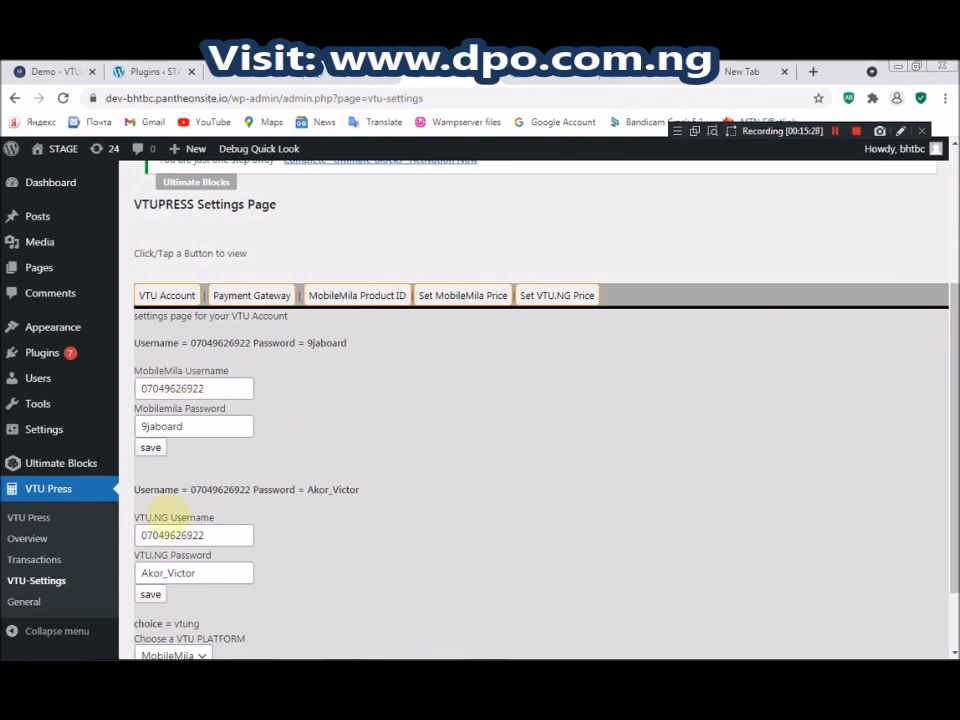
{"action": "left_click", "coordinate": [835, 131]}
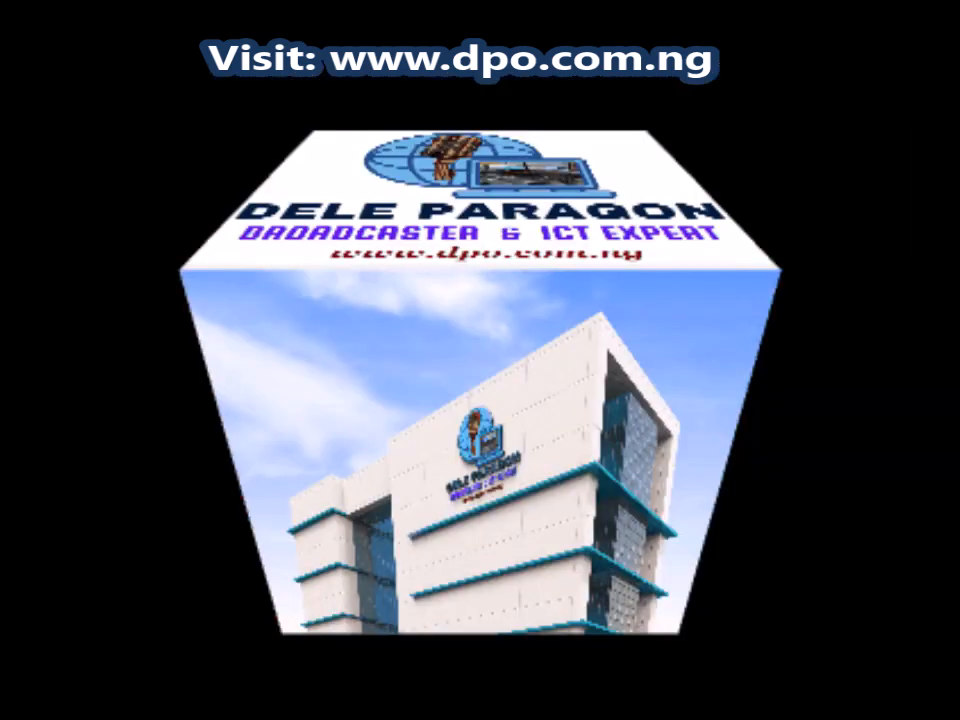